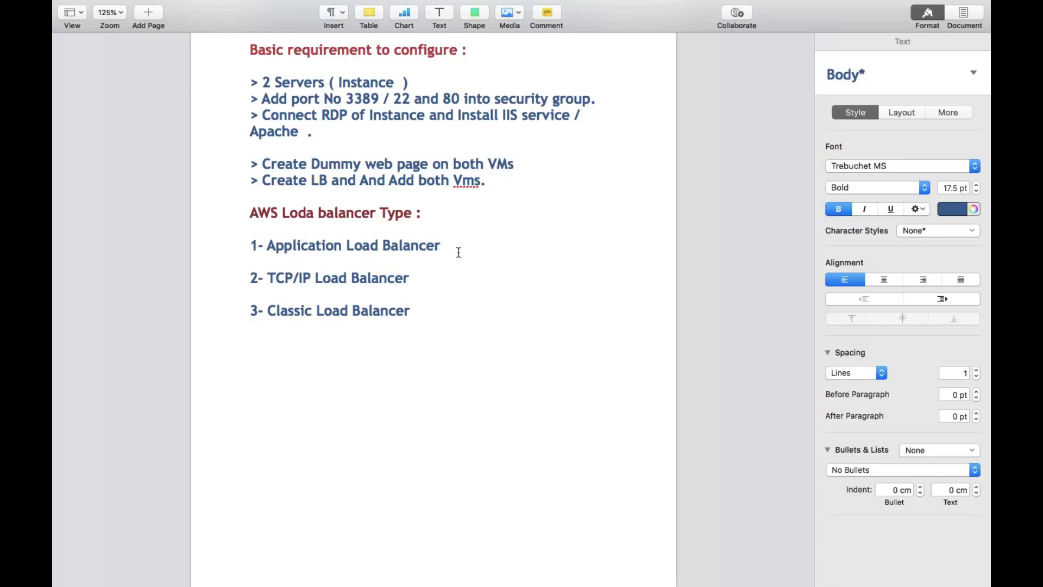
Step: Add a new line beneath the Application Load Balancer item and set its text colour to dark orange
key(Return)
key(Return)
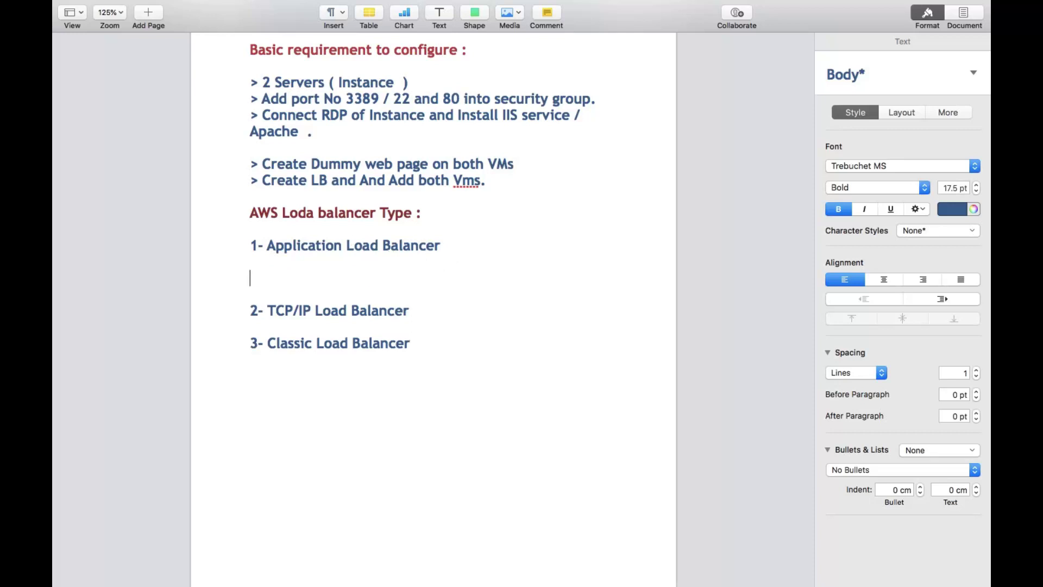
click(956, 210)
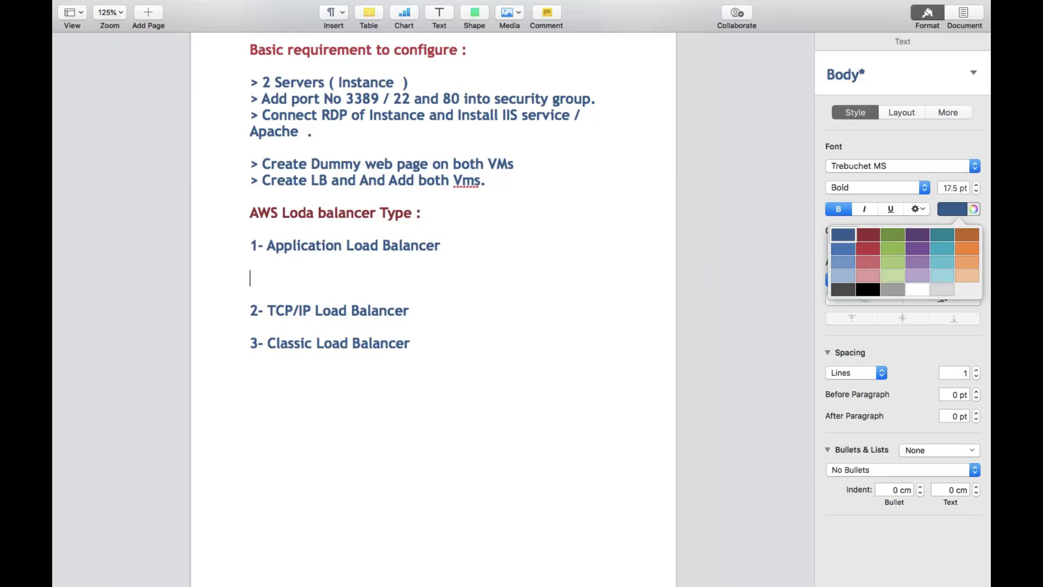
click(971, 250)
key(BackSpace)
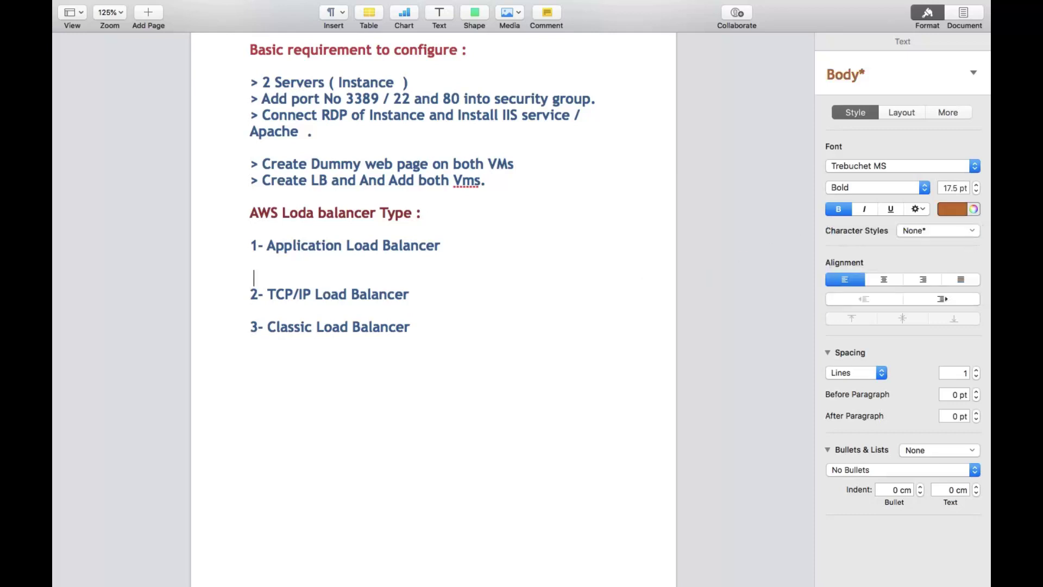
Step: Enter "HTTP / HTTPS" as an indented line under Application Load Balancer, followed by a blank line
text(h)
key(BackSpace)
text(HTTPS)
key(BackSpace)
key(BackSpace)
text(/ HTTPS)
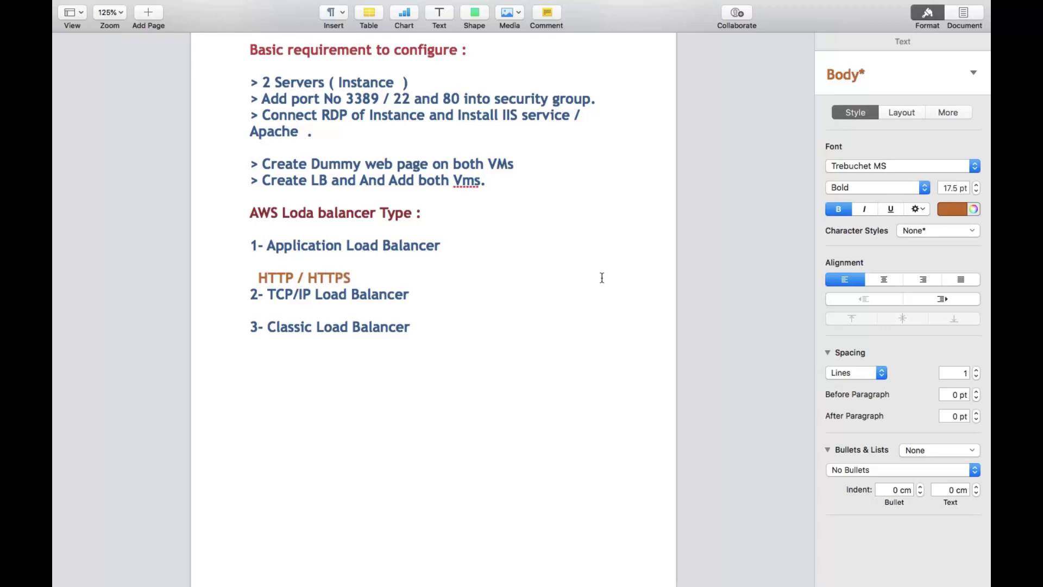
key(Return)
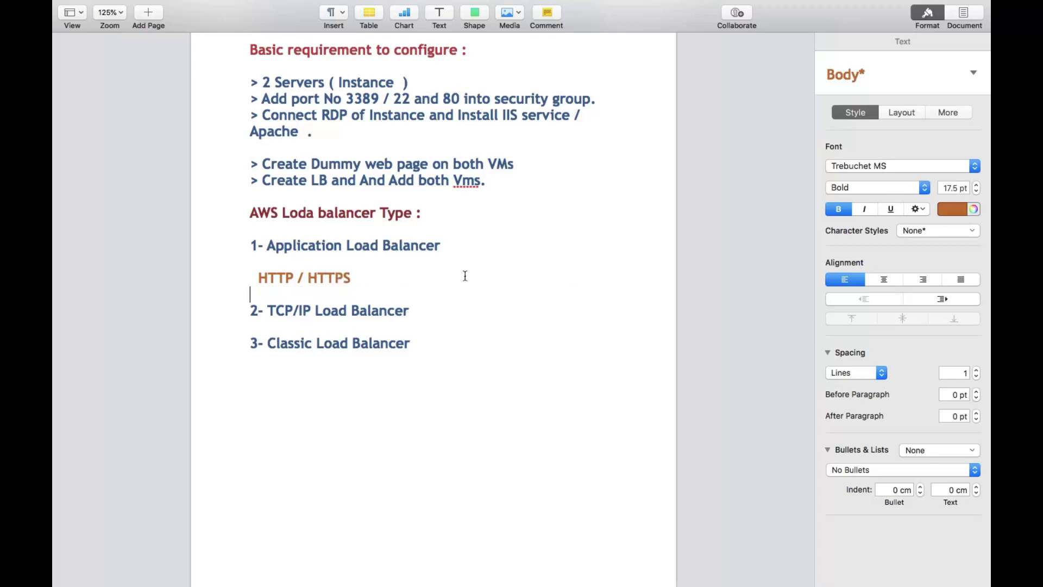
click(255, 280)
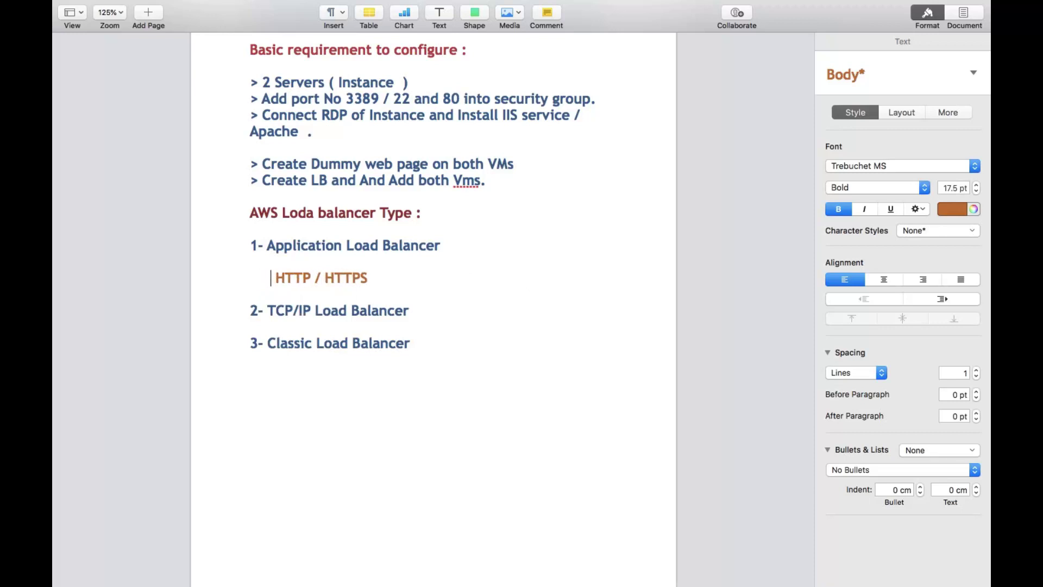
Step: Add an indented "TCP/IP" line beneath the TCP/IP Load Balancer item
click(431, 312)
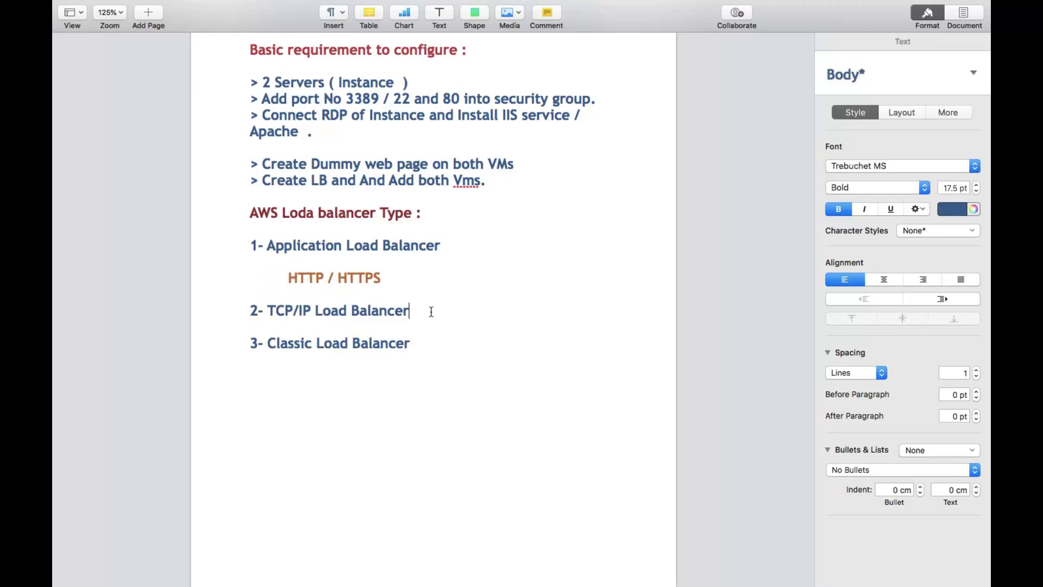
key(Return)
text(TCP)
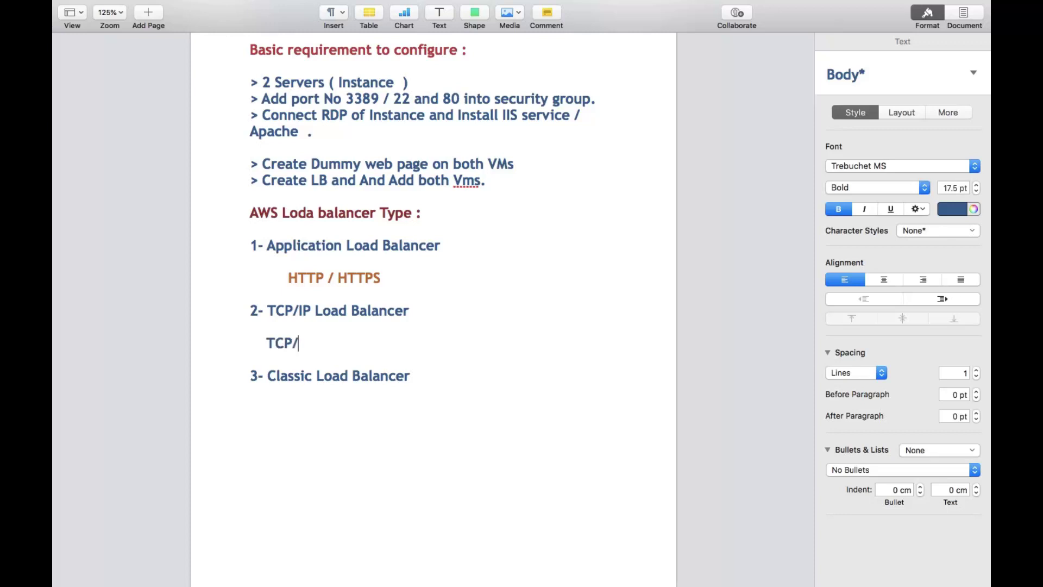
text(/IP)
click(431, 312)
triple_click(254, 350)
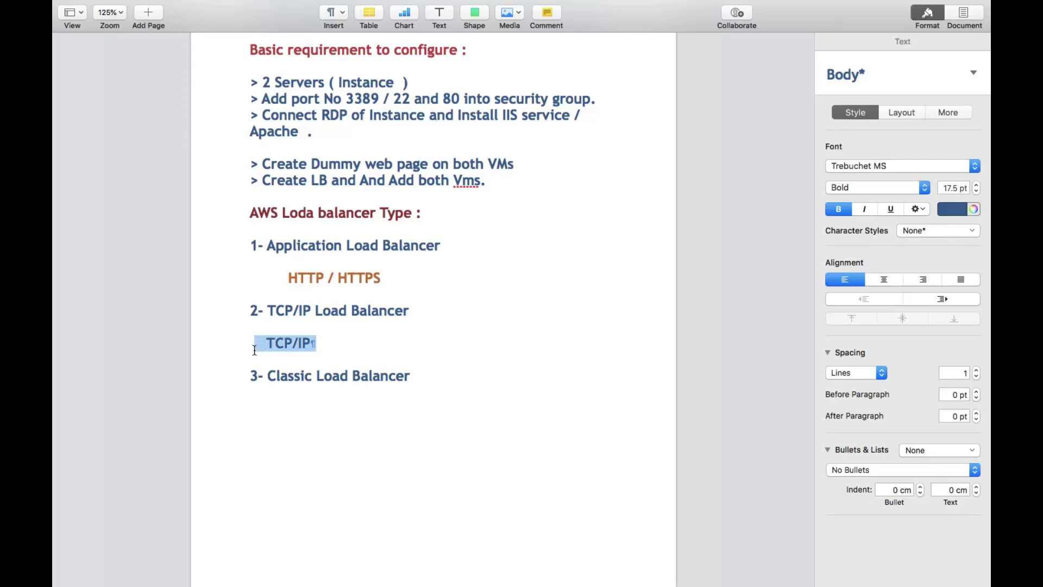
click(265, 343)
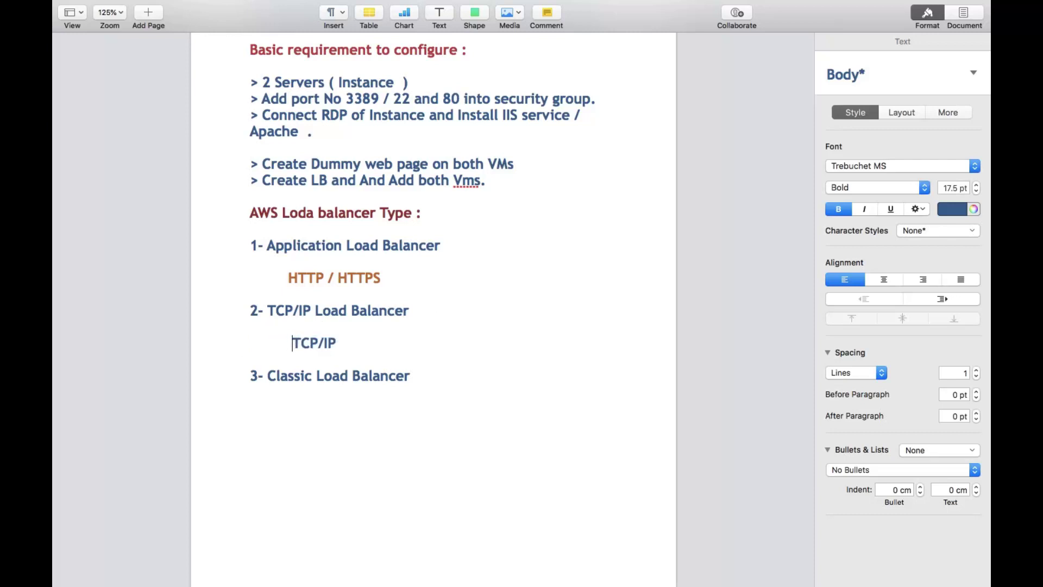
Step: Colour the indented TCP/IP line dark orange
drag(368, 345, 302, 343)
click(962, 210)
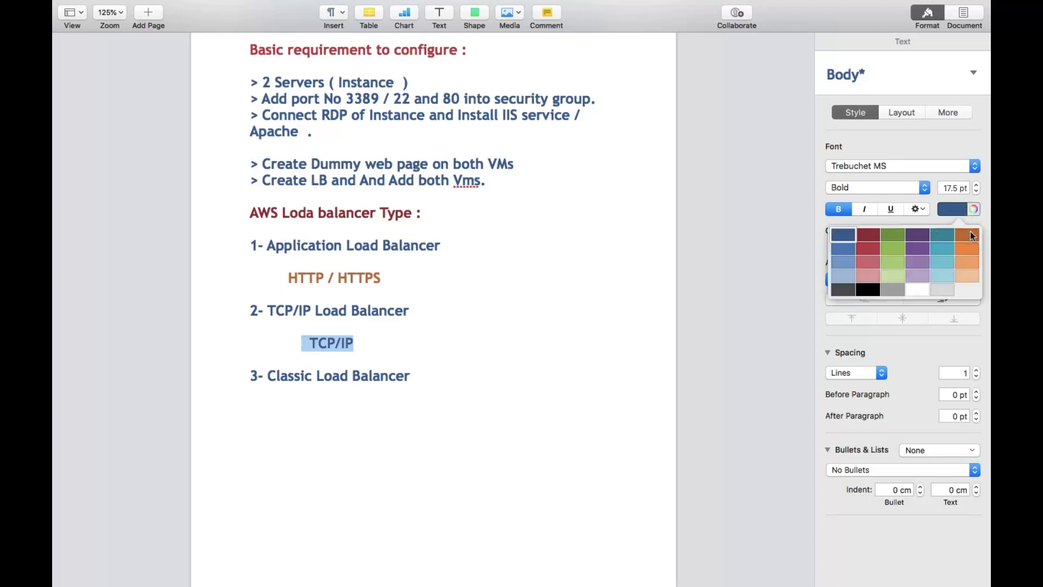
click(973, 237)
click(588, 346)
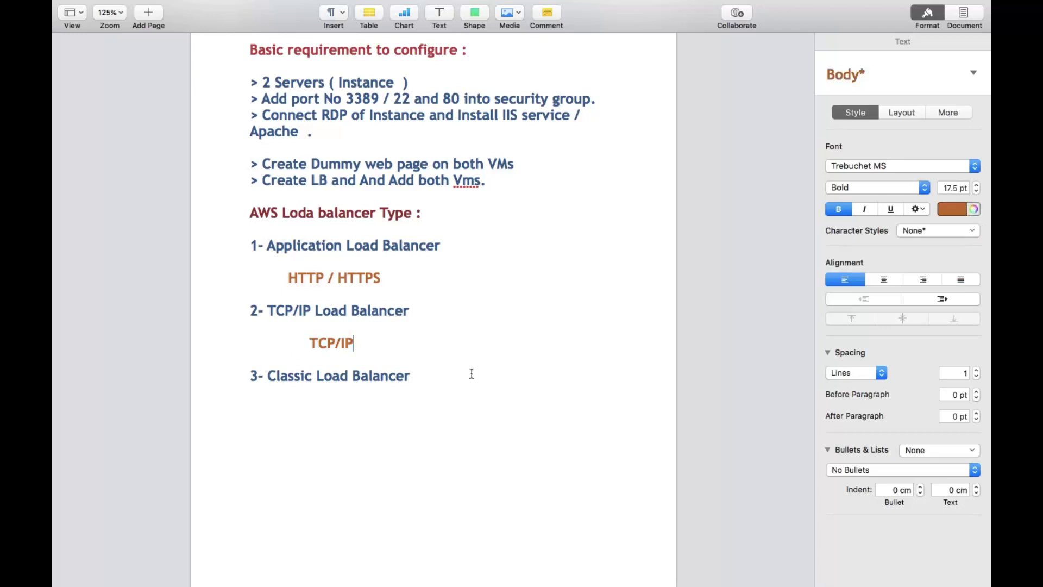
Step: Add the line "HTTP,HTTPS ,TCP and IP" beneath the Classic Load Balancer item, with one blank line between them
click(439, 371)
key(Return)
key(Return)
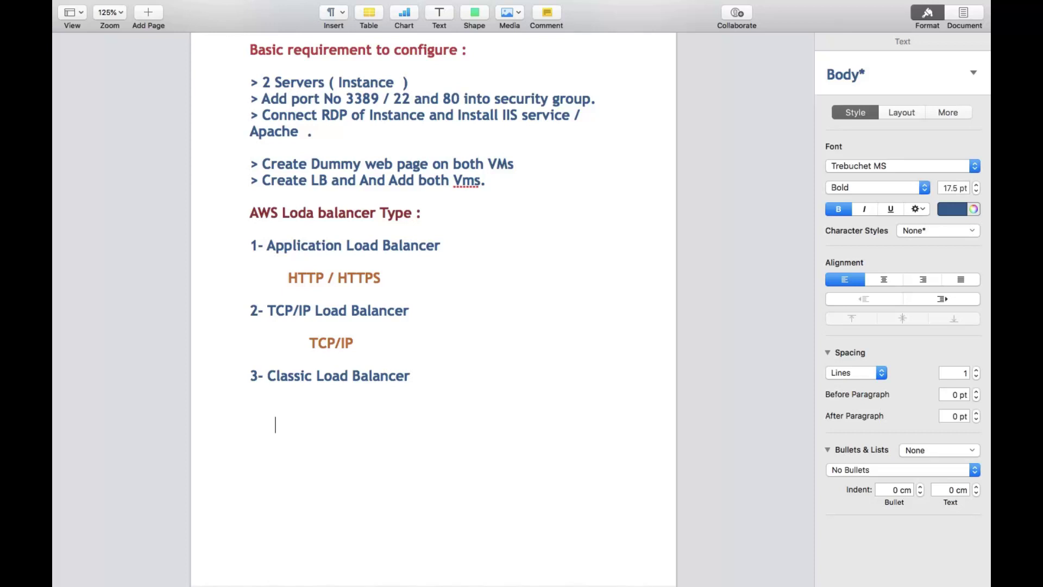
text(HTTP,HTTPS)
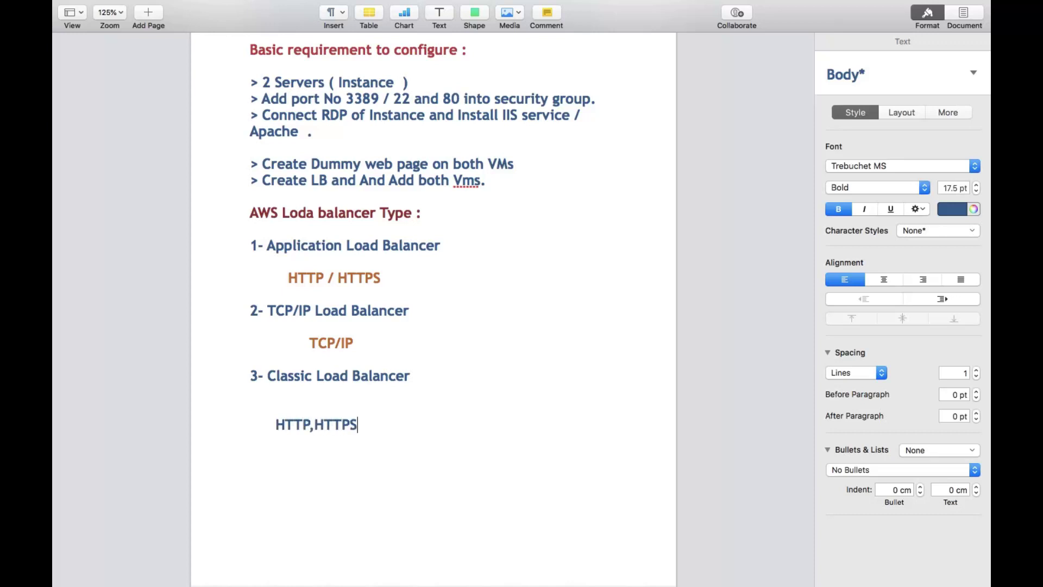
text( ,TCP and IP)
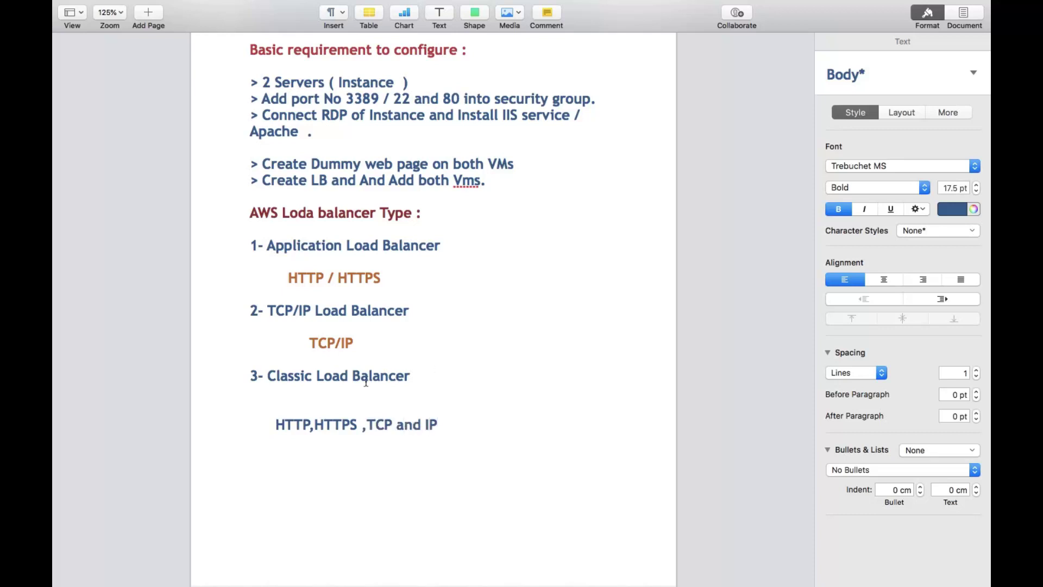
key(BackSpace)
key(BackSpace)
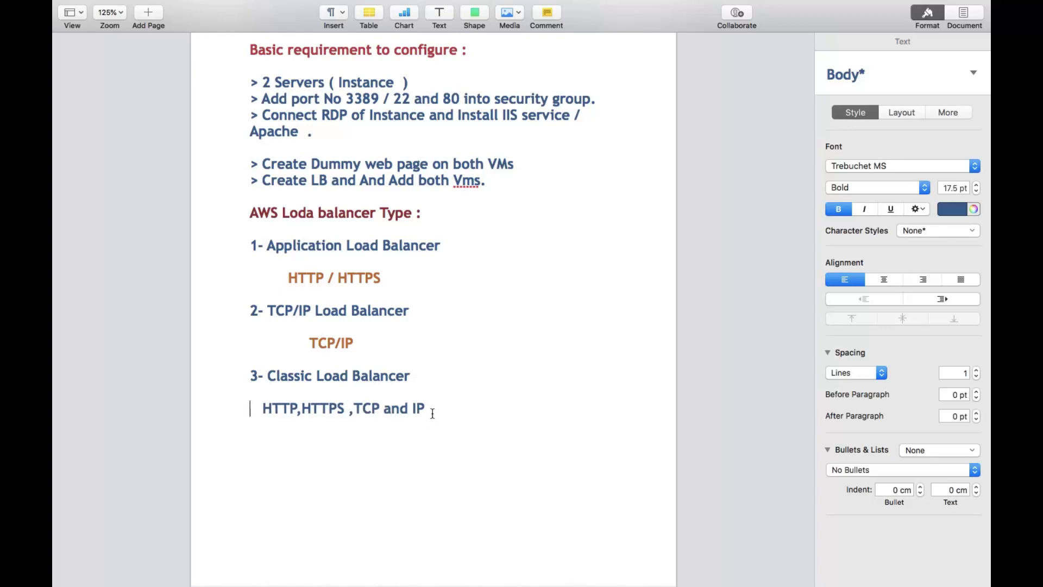
Step: Colour the protocol line under Classic Load Balancer dark orange
drag(432, 413, 261, 409)
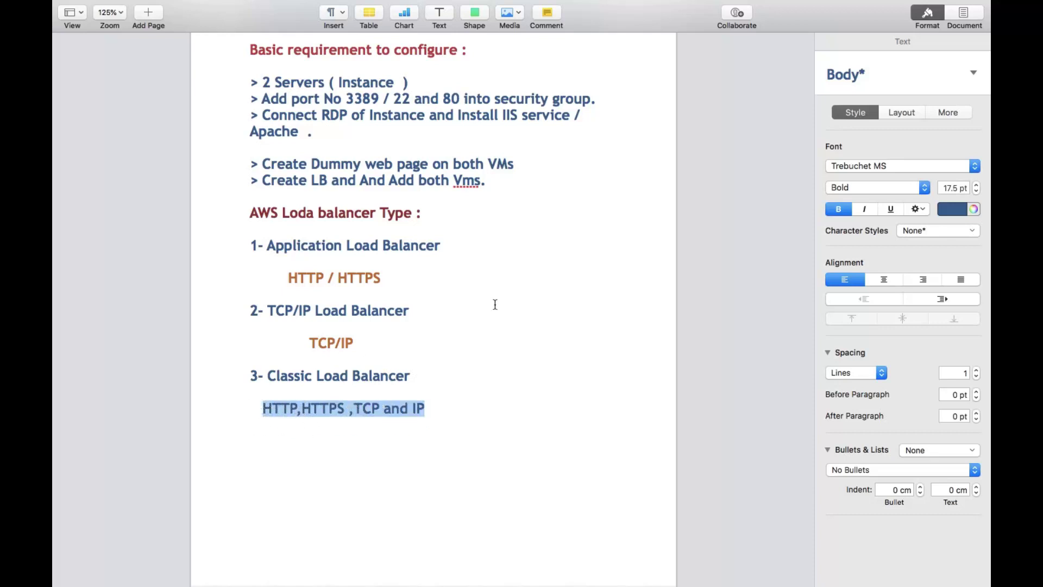
click(945, 211)
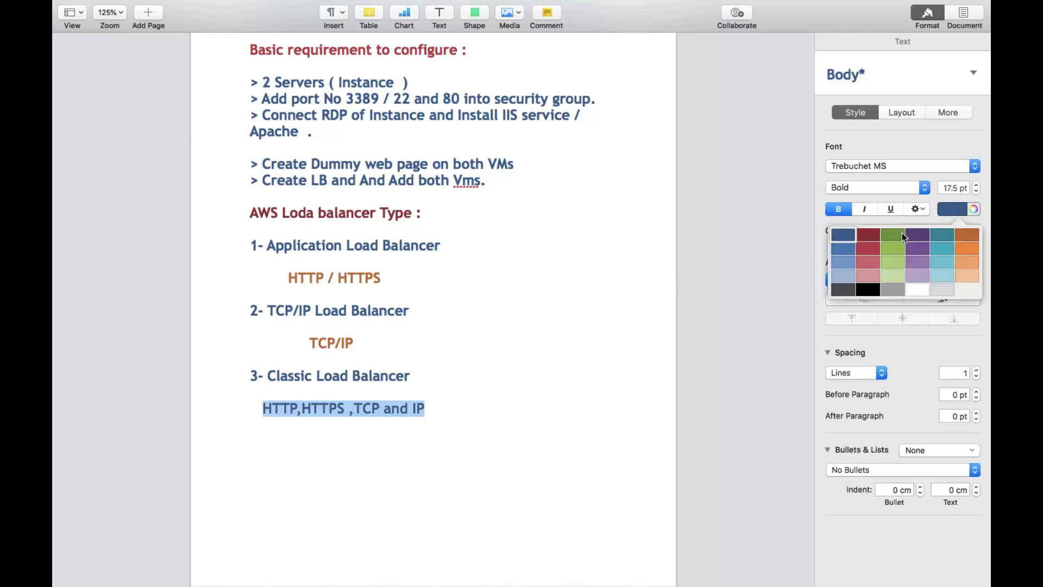
click(974, 234)
scroll(575, 375, up, 3)
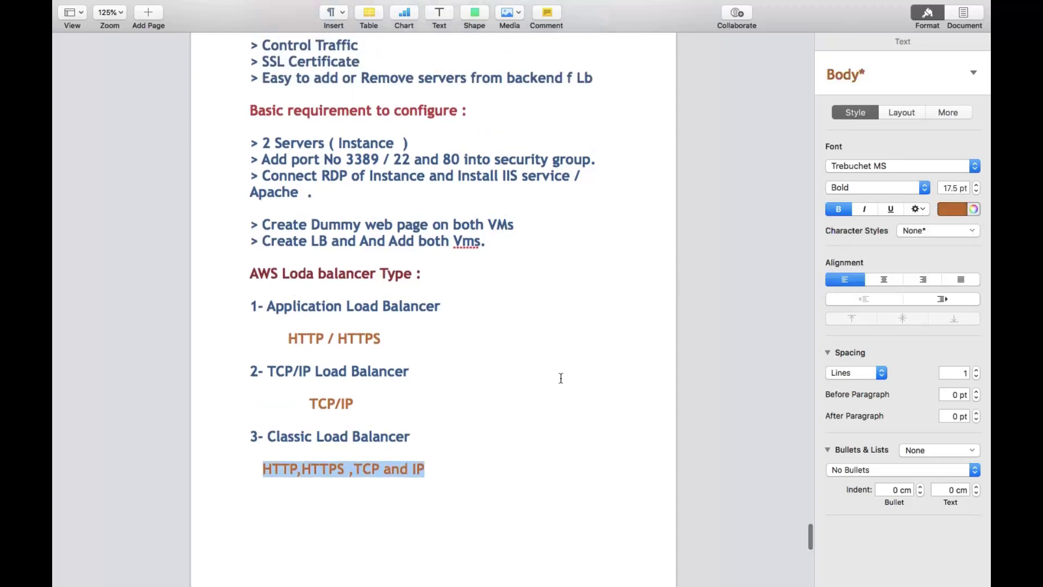
scroll(474, 431, up, 2)
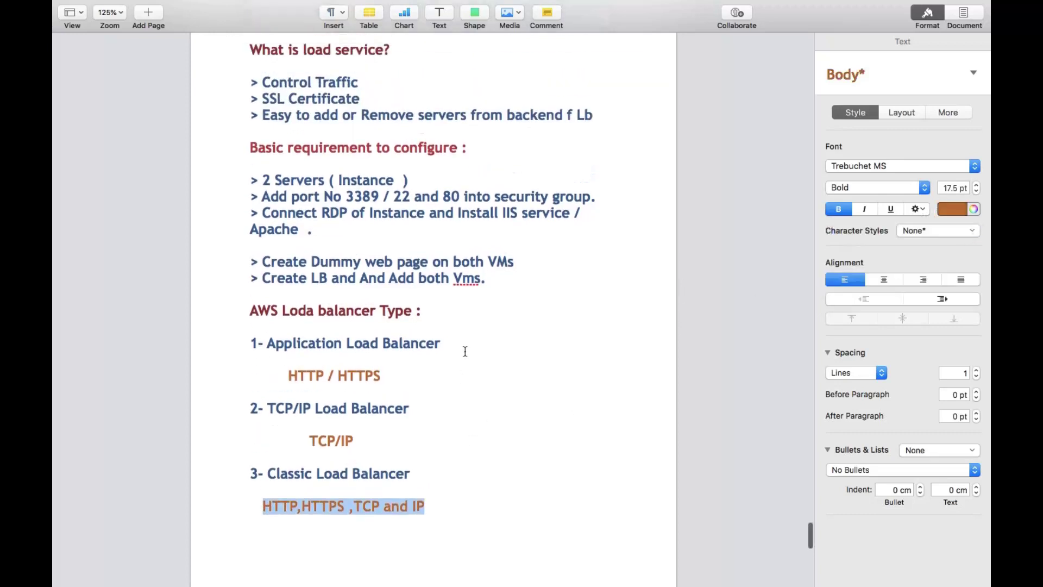
scroll(488, 307, up, 2)
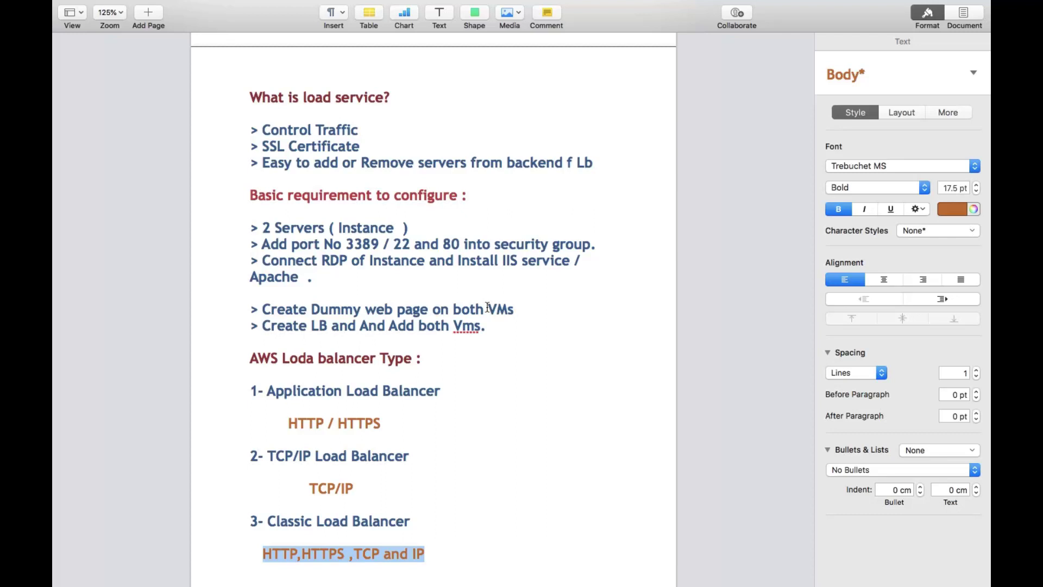
scroll(487, 307, down, 5)
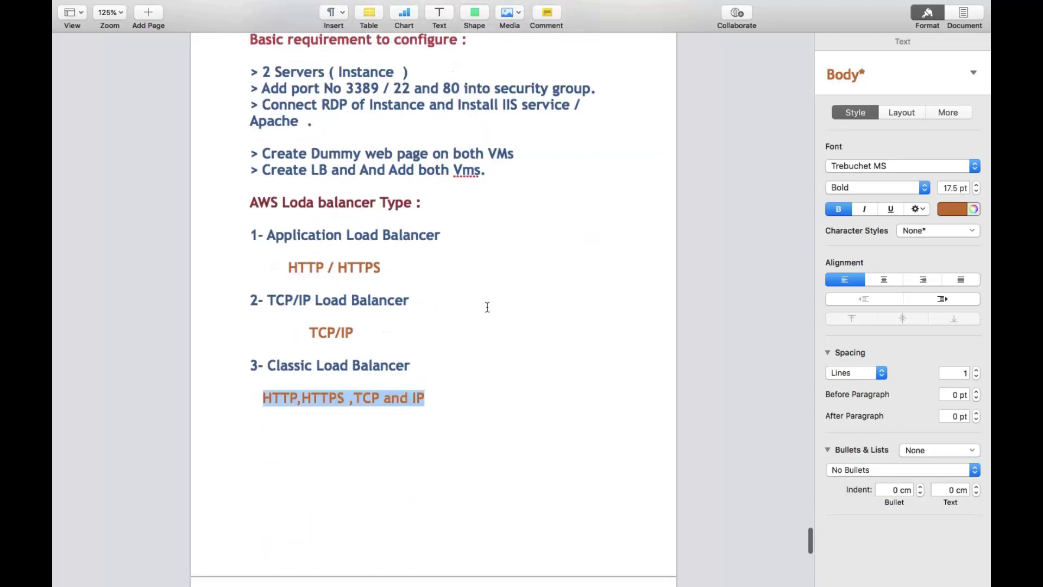
scroll(487, 307, up, 3)
scroll(488, 307, down, 3)
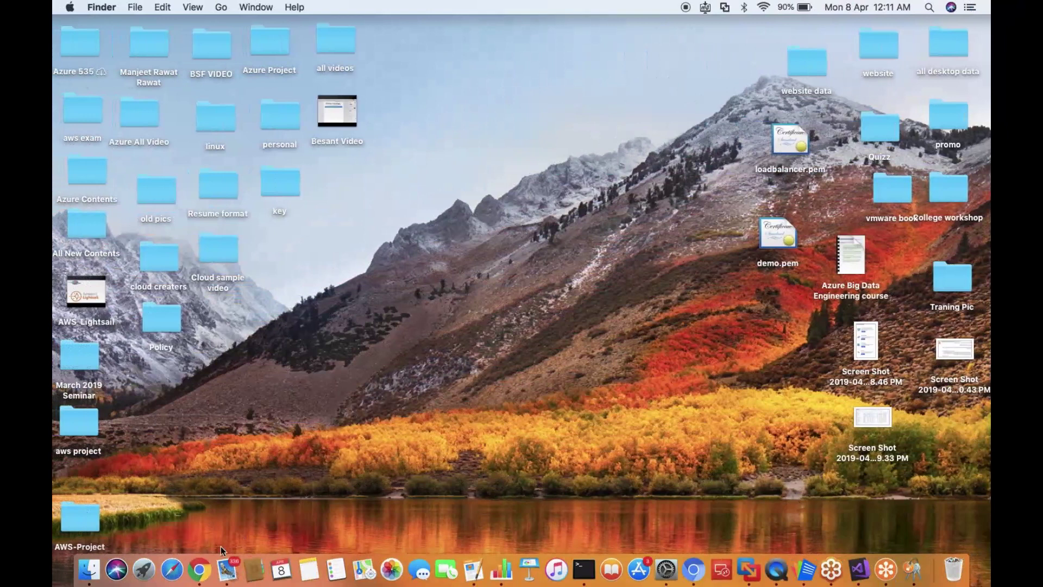
Step: Switch to Chrome, expand its window to full screen and search for "aws"
click(199, 569)
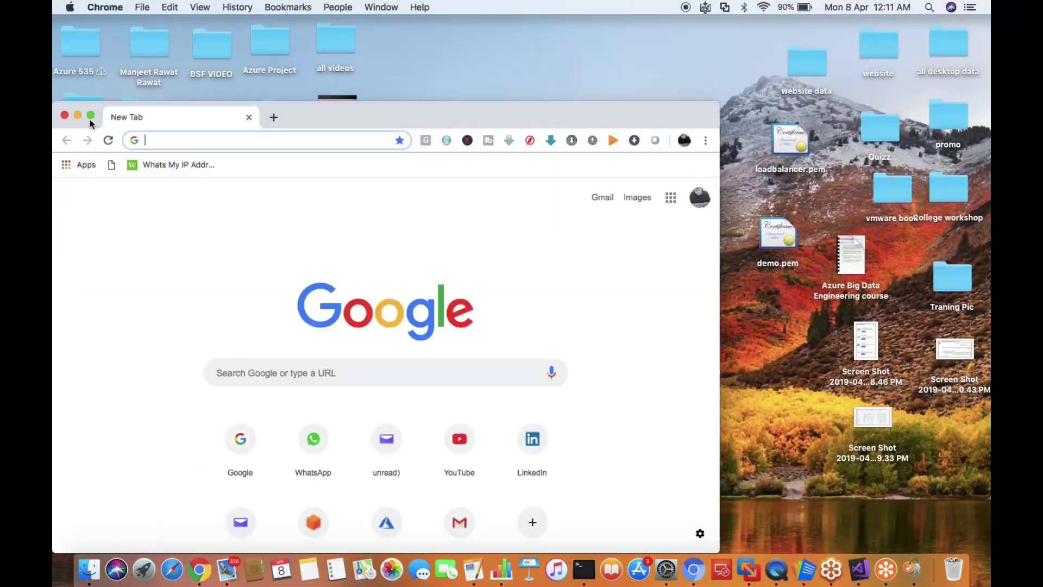
click(90, 116)
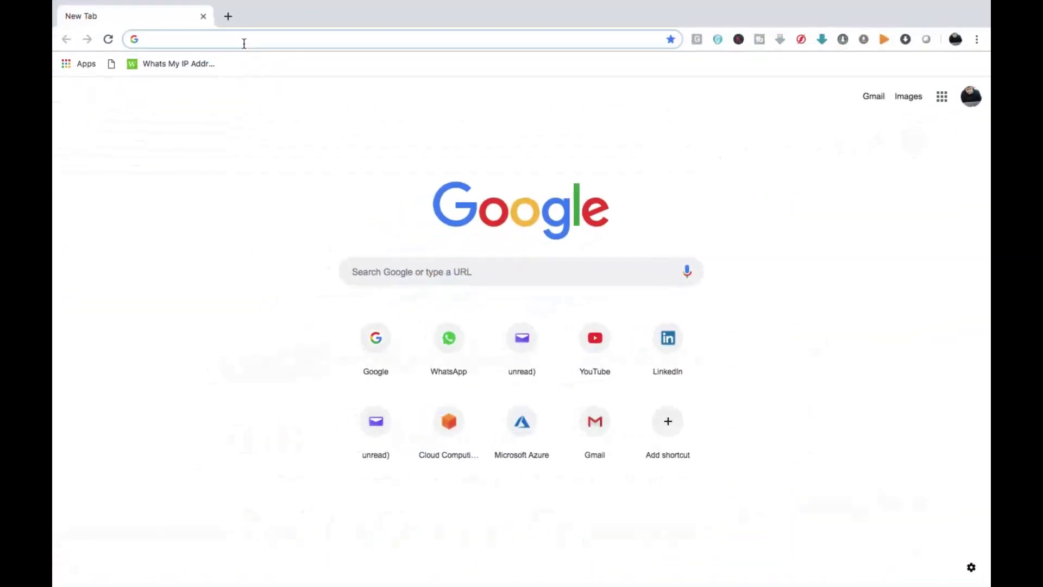
text(aws)
key(Return)
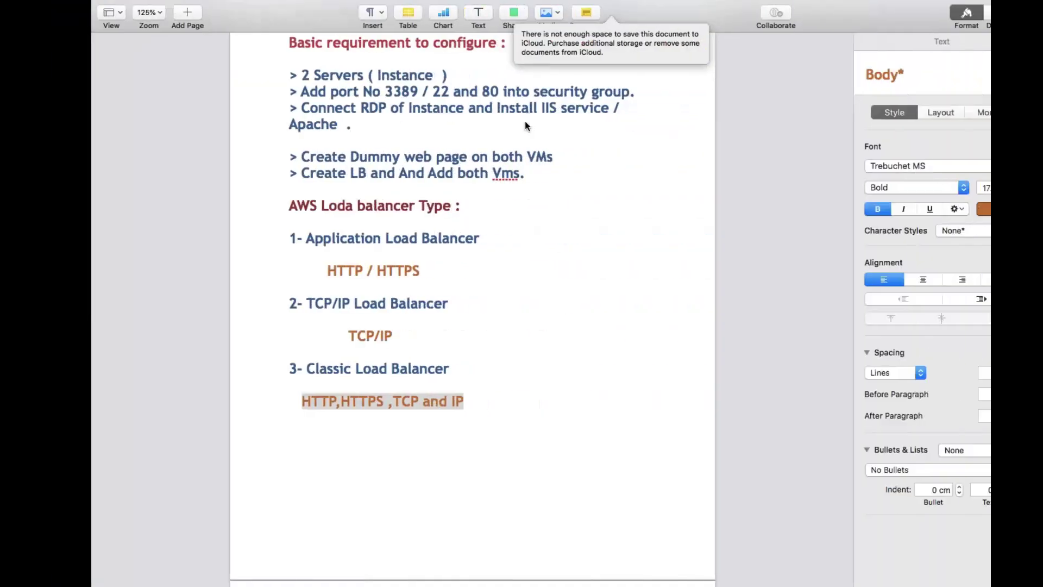
scroll(420, 238, up, 4)
scroll(420, 238, up, 3)
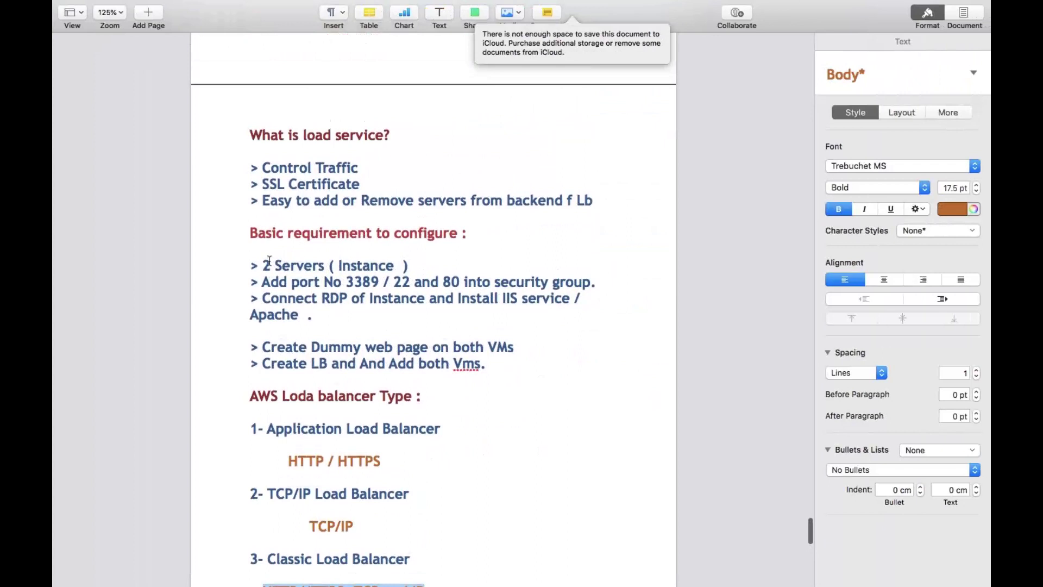
scroll(326, 245, down, 1)
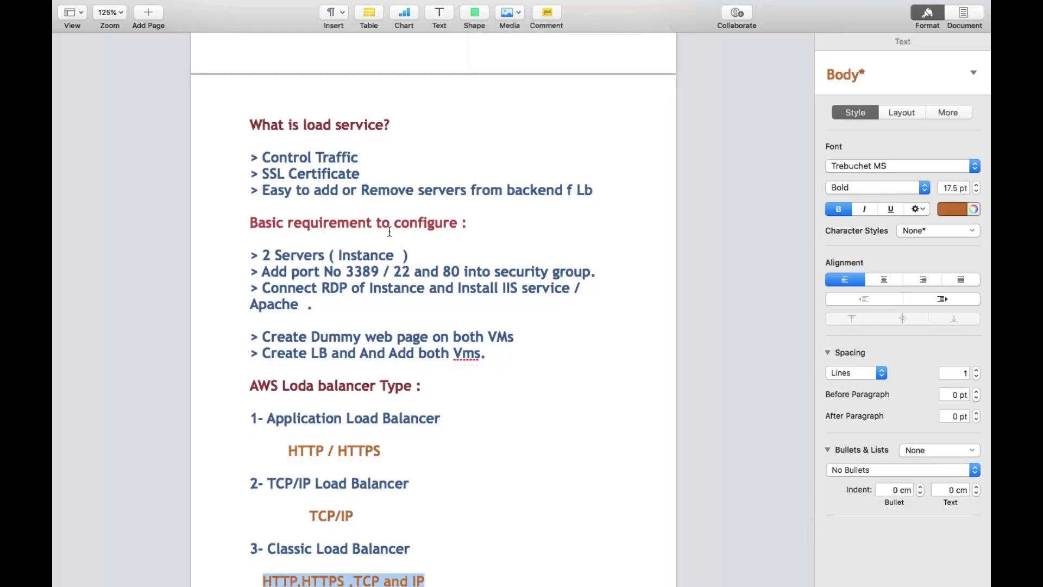
Step: Switch back to the AWS Management Console in Chrome and open the EC2 service in a new tab
key(ctrl+Left)
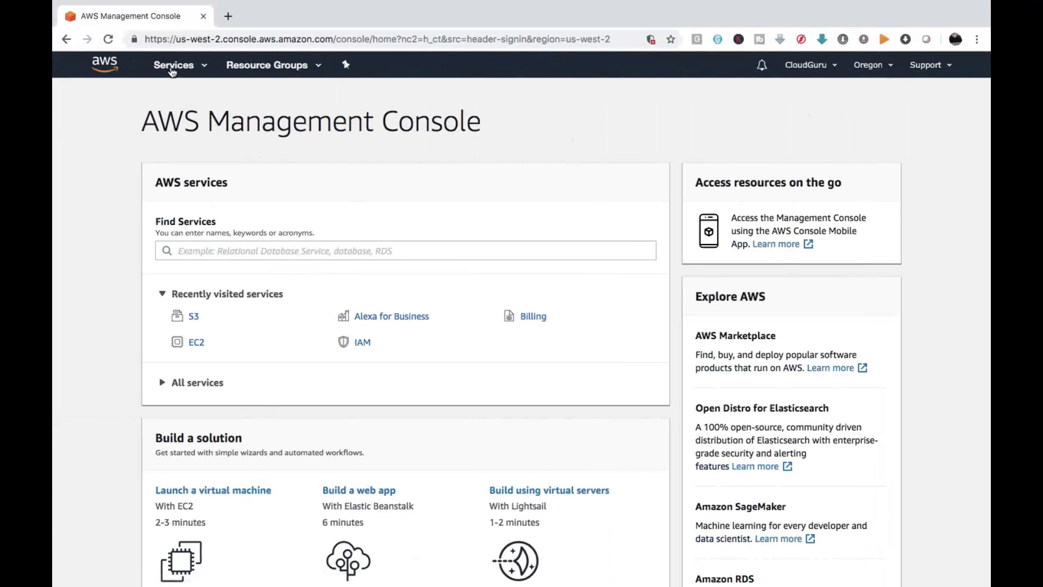
click(173, 67)
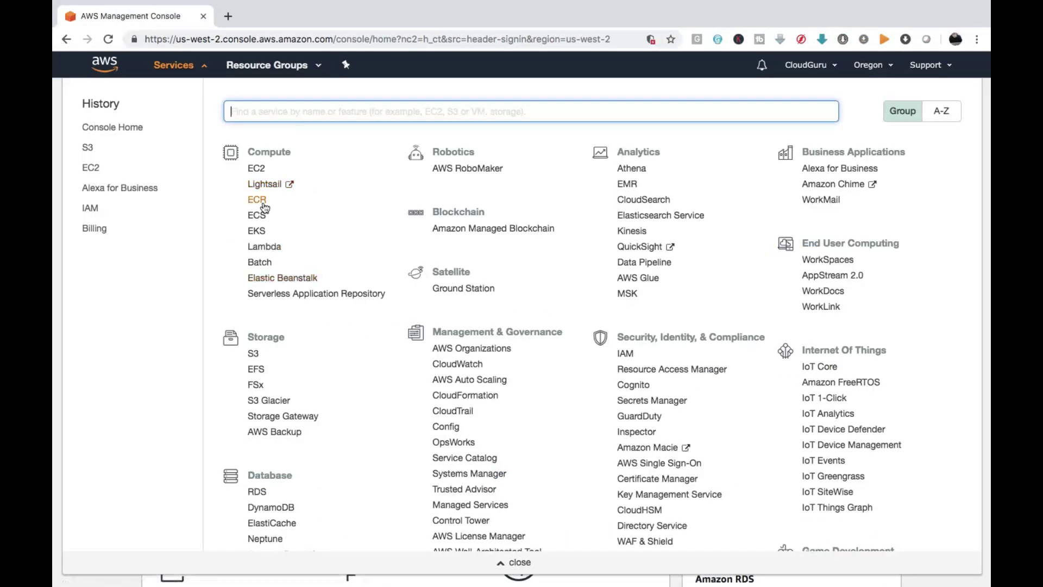
right_click(257, 167)
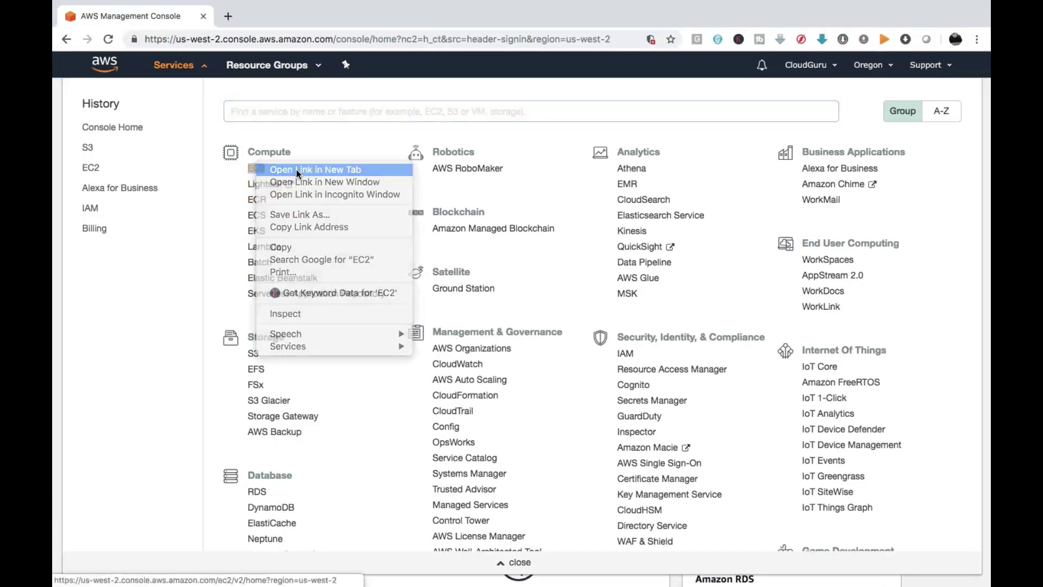
click(295, 169)
click(281, 18)
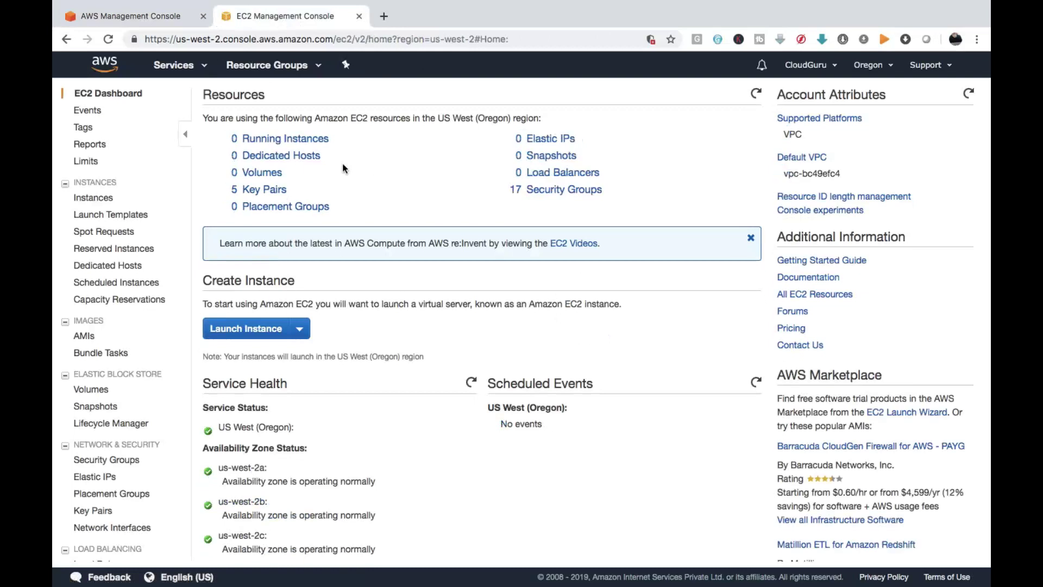
Step: Start launching an EC2 instance and choose the Microsoft Windows Server 2008 R2 Base image
click(248, 329)
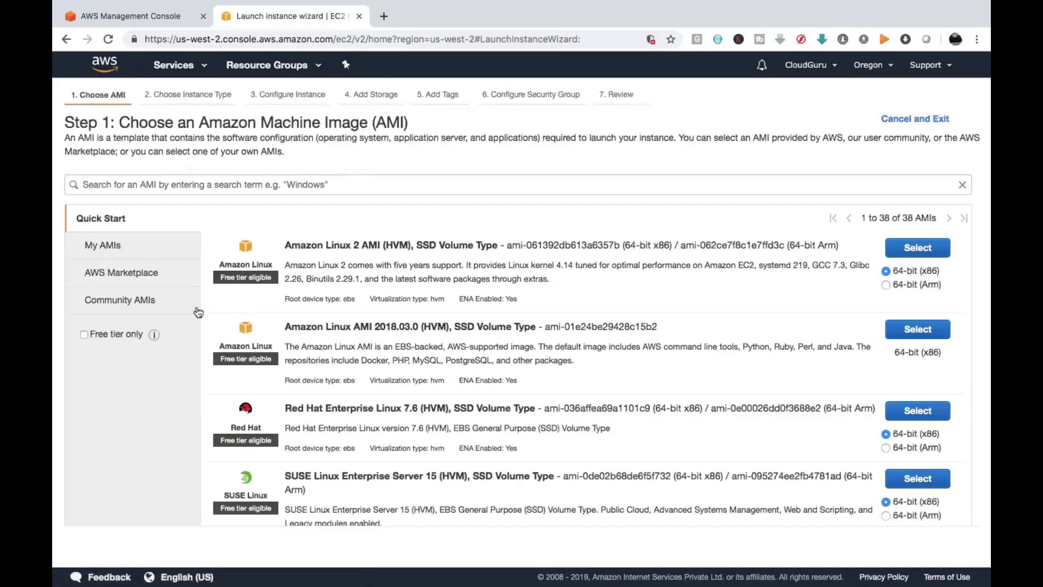
scroll(199, 312, down, 20)
scroll(199, 311, down, 7)
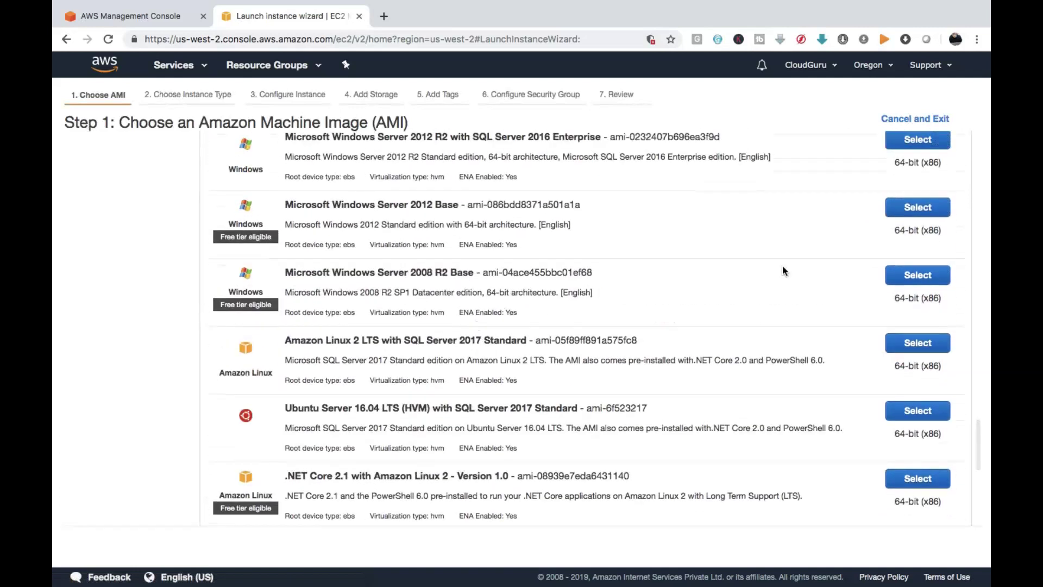
click(930, 275)
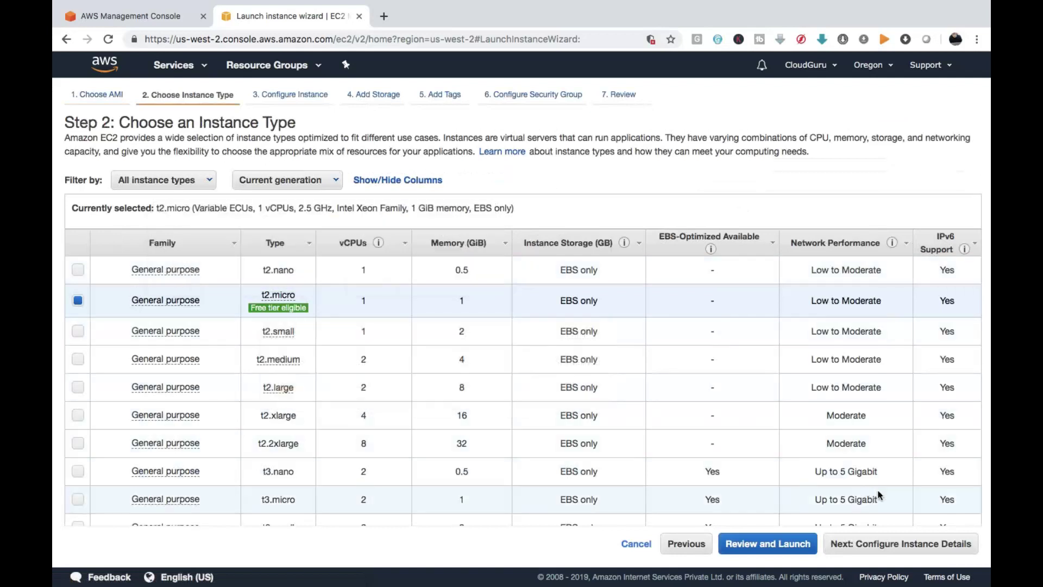
Step: Keep the t2.micro instance type and set the number of instances to 2, checking the required server count in the Pages notes
click(924, 544)
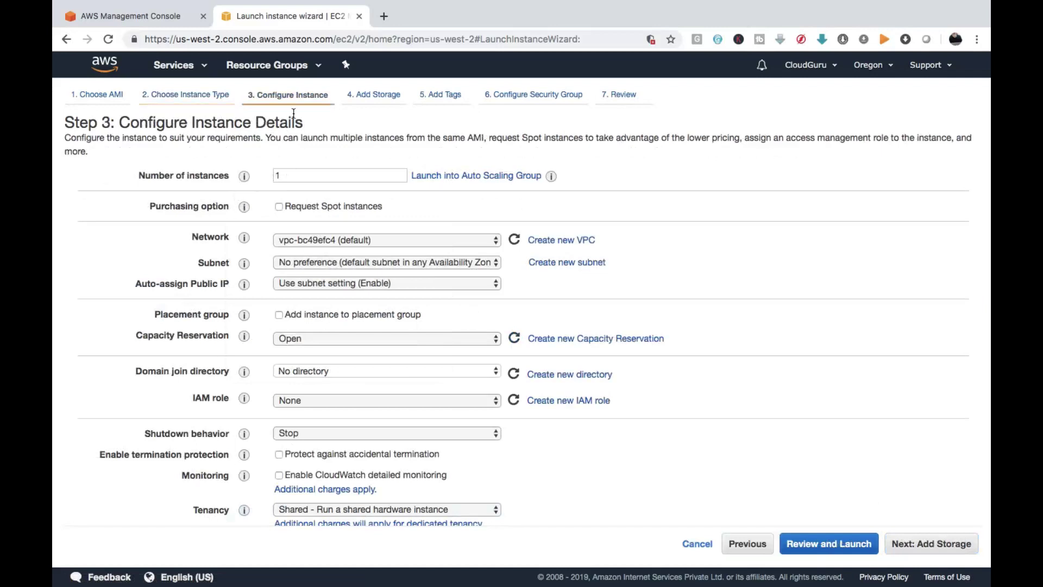
key(ctrl+Right)
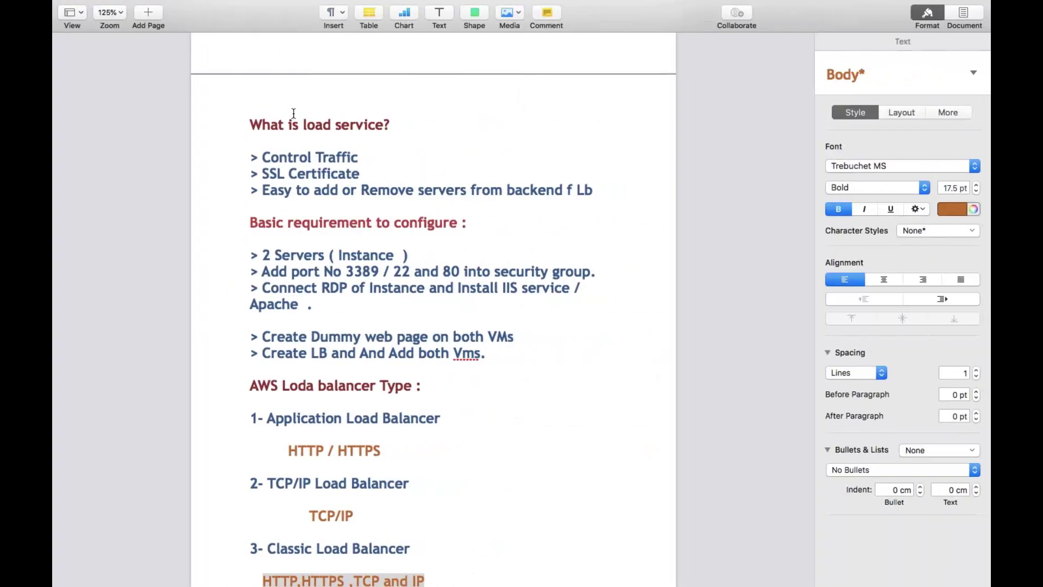
click(271, 258)
key(ctrl+Left)
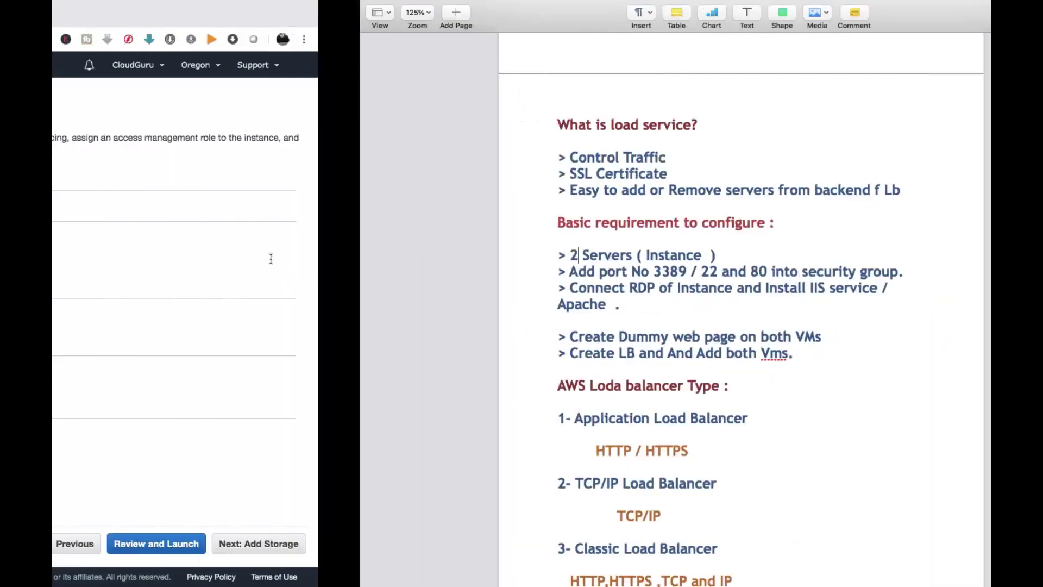
click(279, 179)
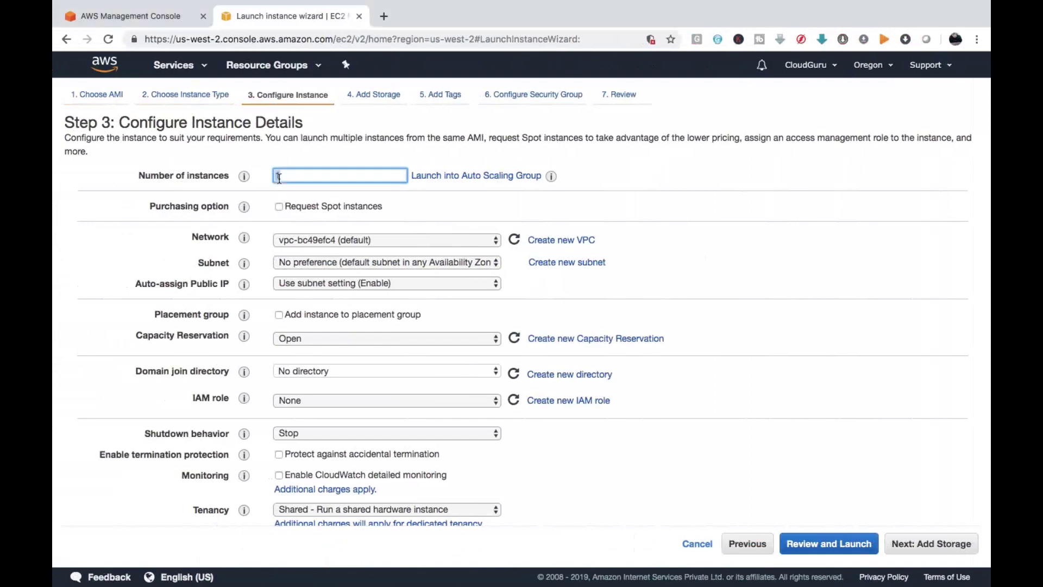
scroll(519, 230, down, 2)
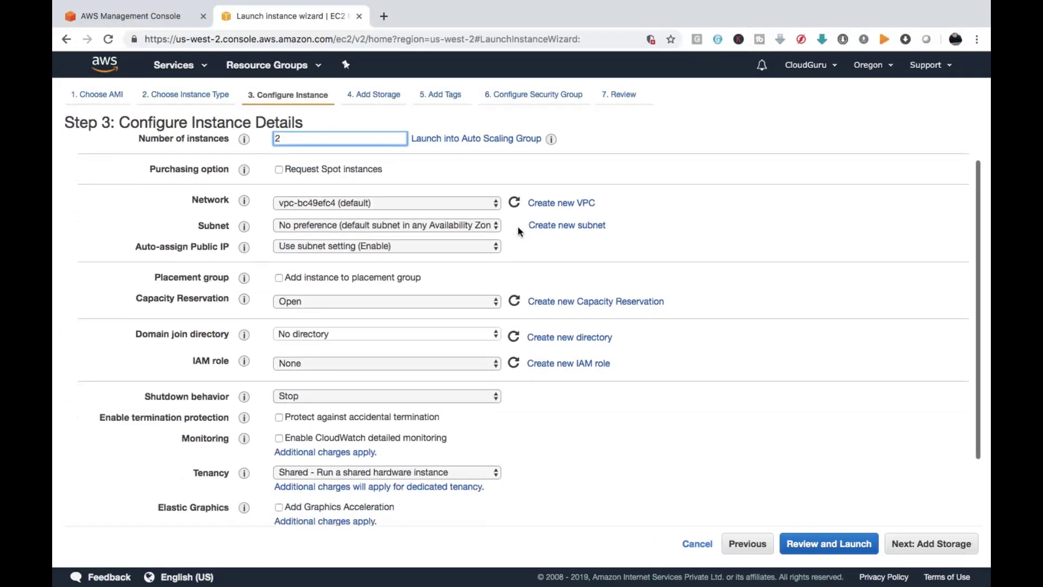
Step: Accept the default 30 GiB root storage and continue without tags to the security group configuration
click(924, 546)
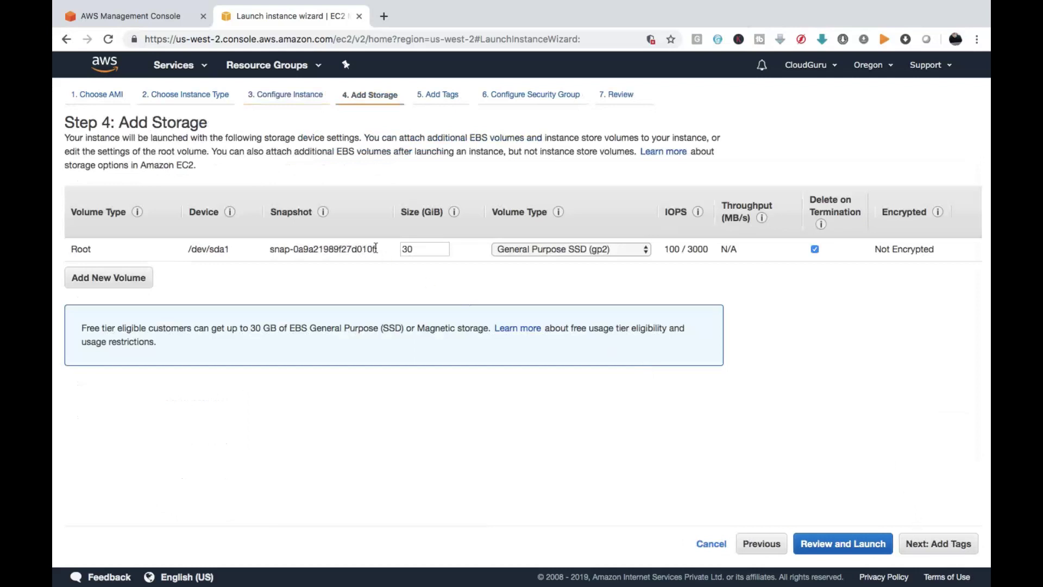
click(943, 547)
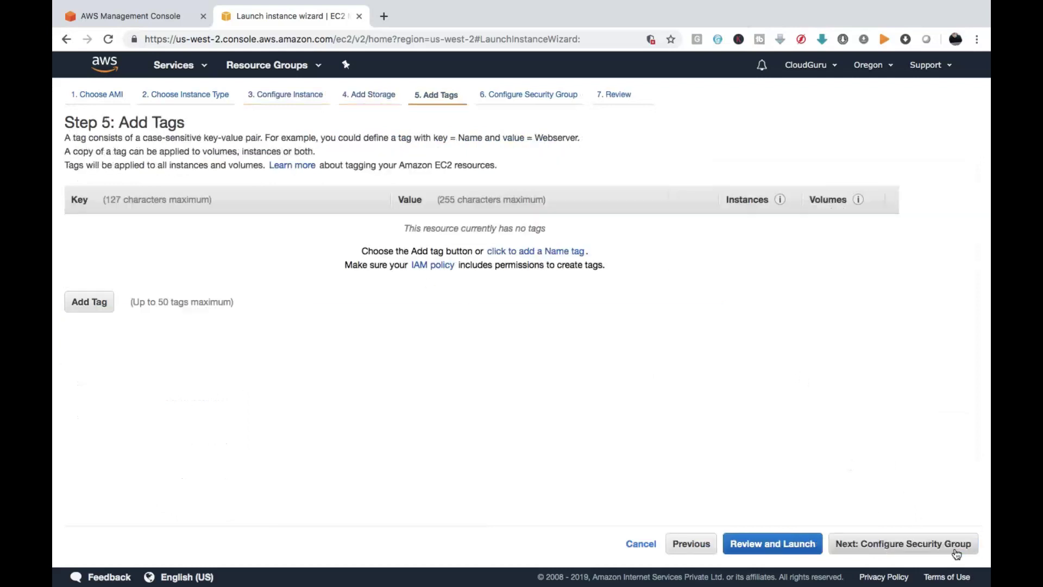
click(908, 545)
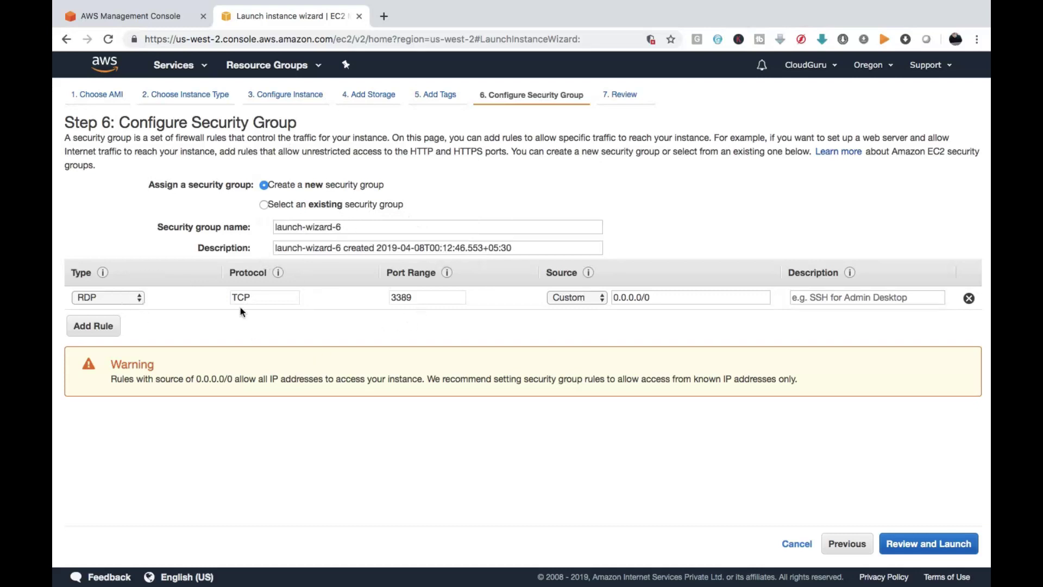
Step: Add an HTTP rule on port 80 to the new security group and set the HTTP and RDP rule sources to Anywhere
click(90, 327)
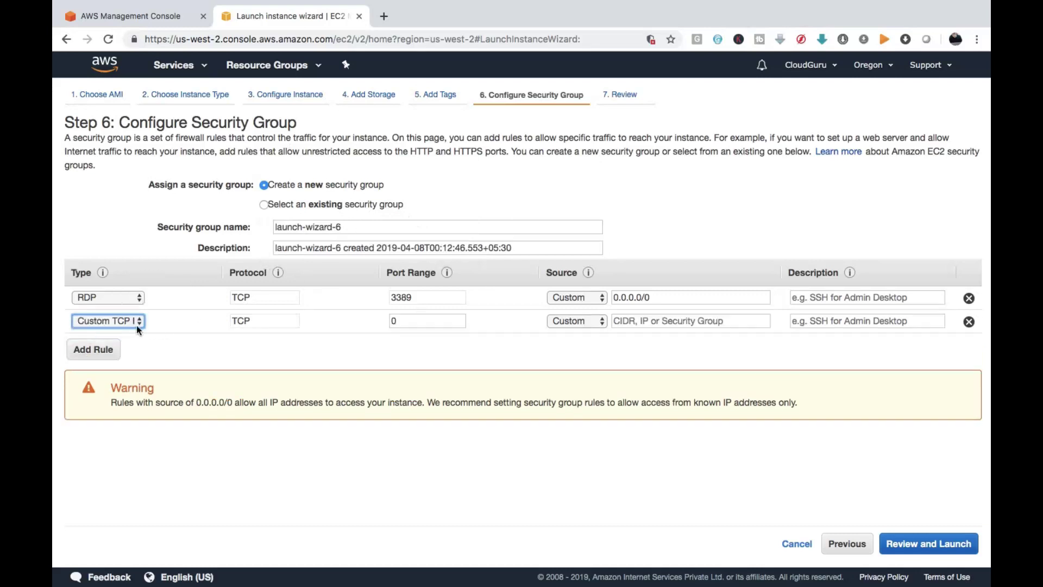
click(137, 325)
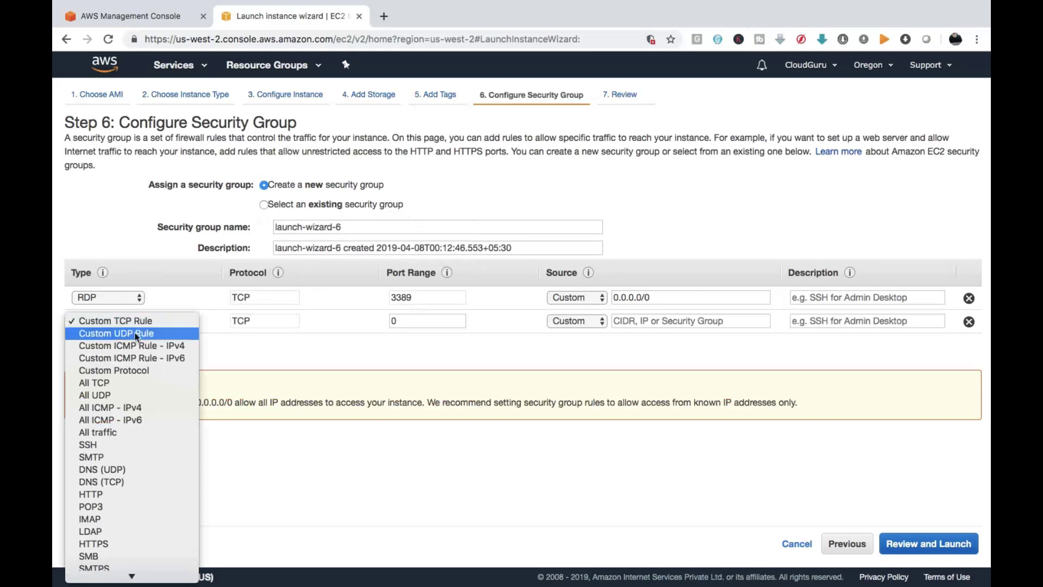
click(102, 495)
click(597, 320)
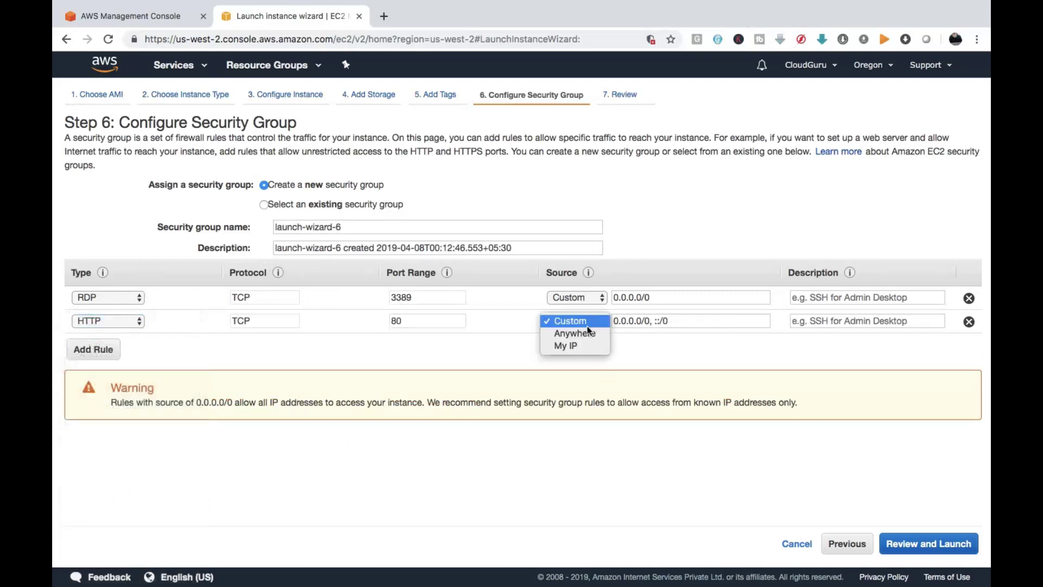
click(582, 333)
click(596, 298)
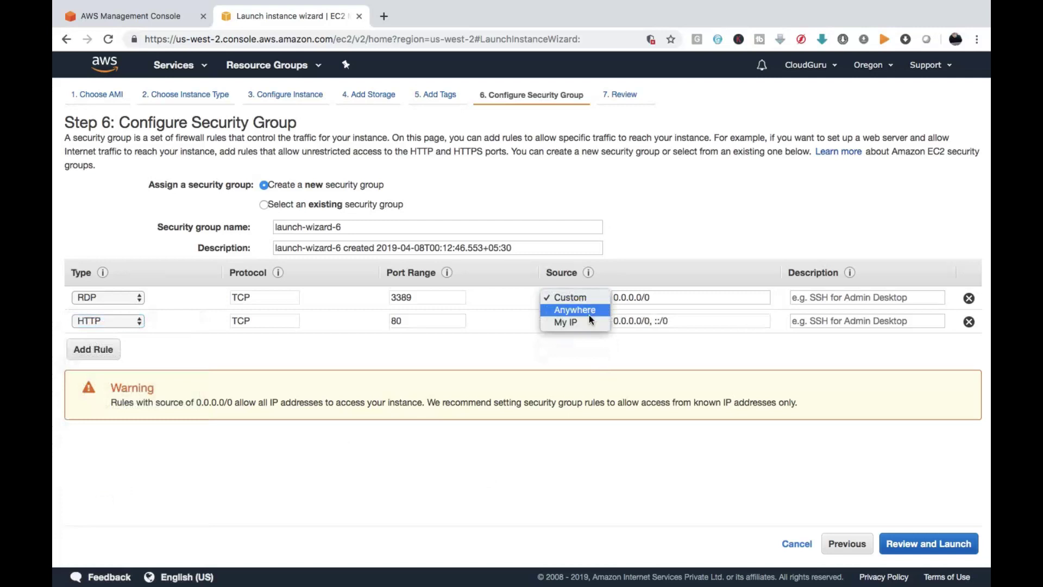
click(589, 312)
Step: Review and launch the instances with the existing demo key pair, acknowledging access to its private key file, and open the instances list
click(934, 545)
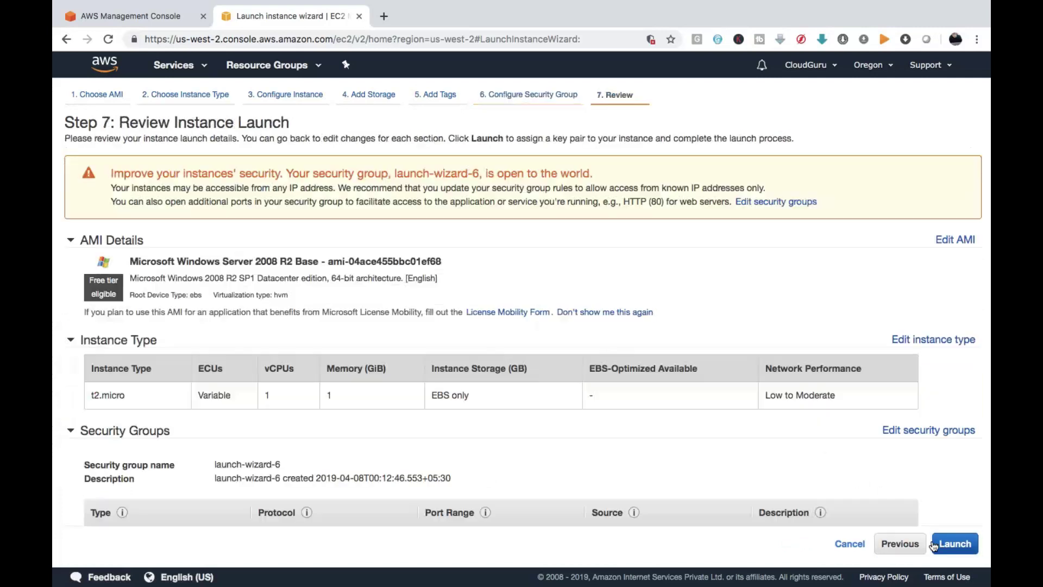
click(968, 545)
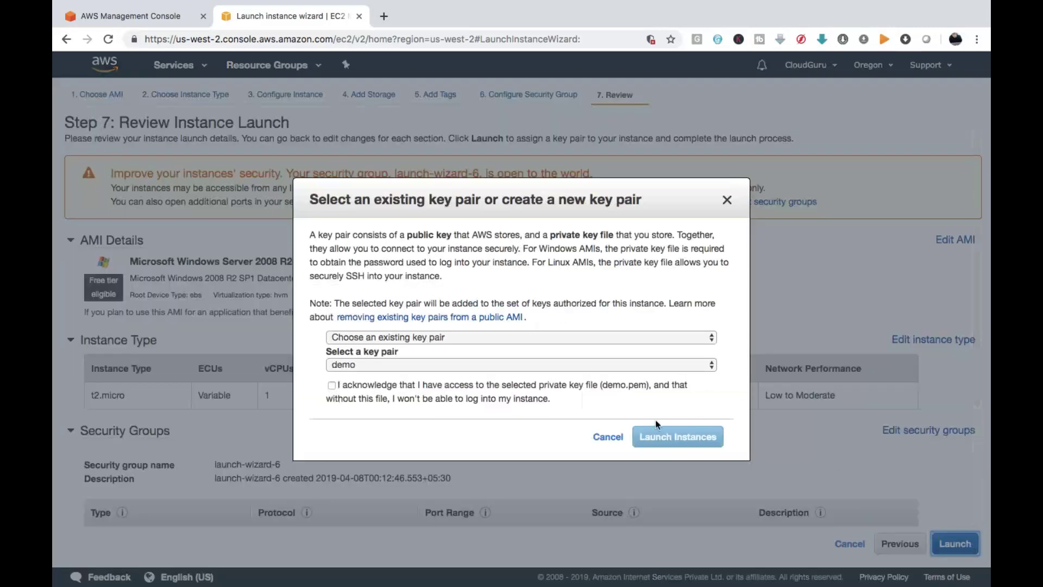
click(332, 385)
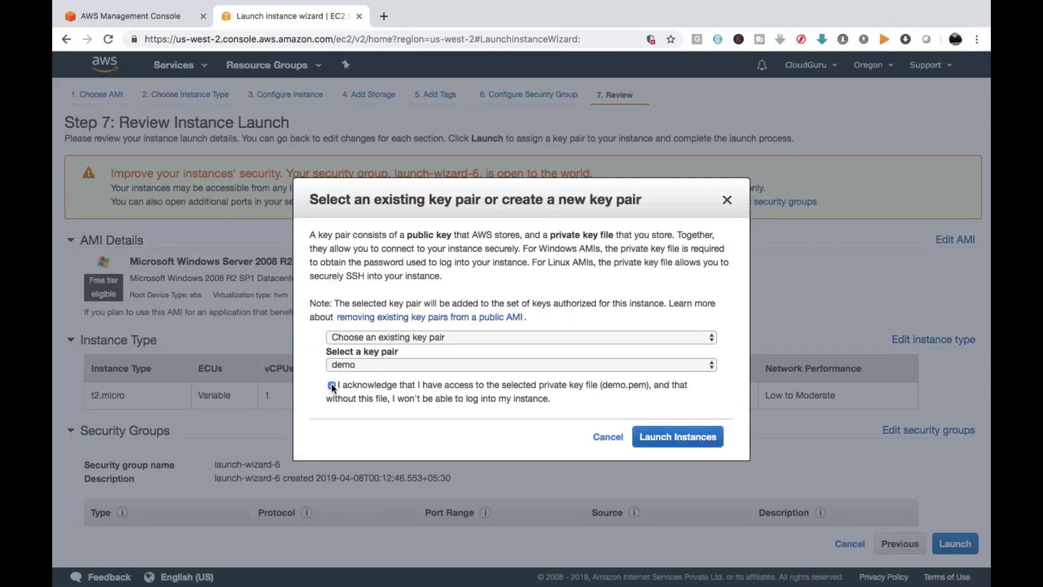
click(685, 437)
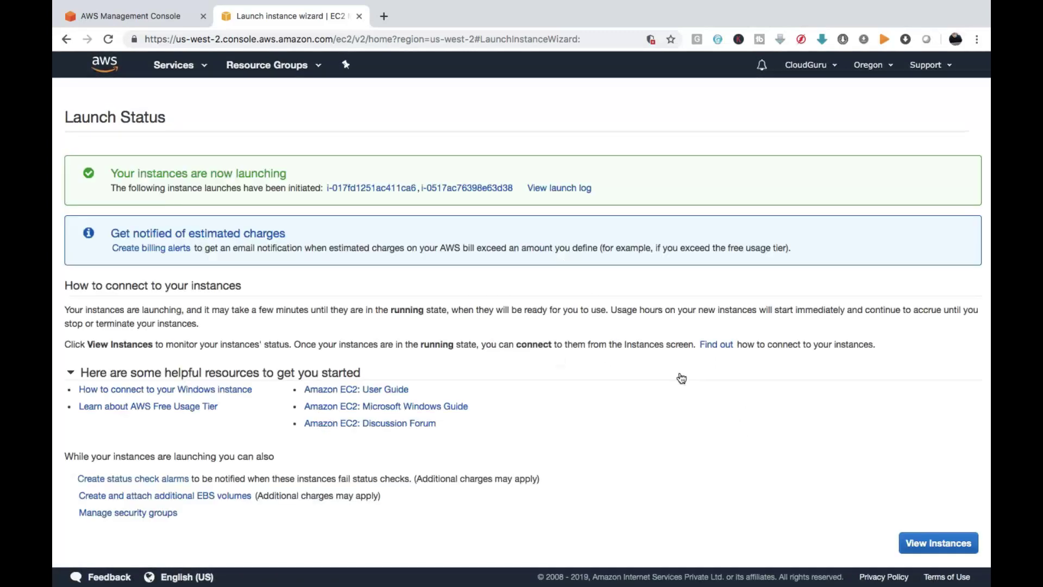
click(933, 542)
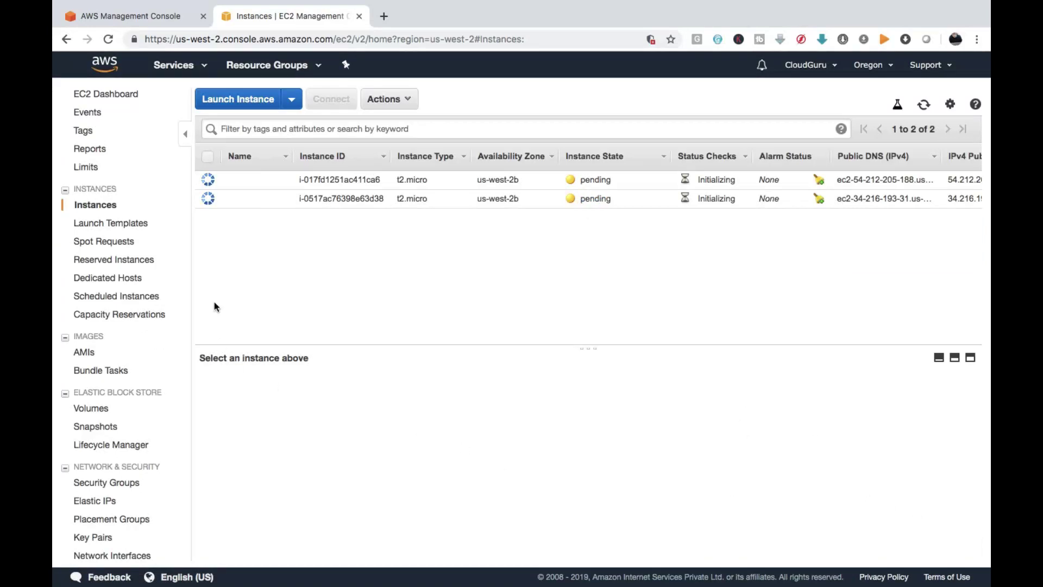
Step: Name the first instance in the list Web-Server-1
click(280, 179)
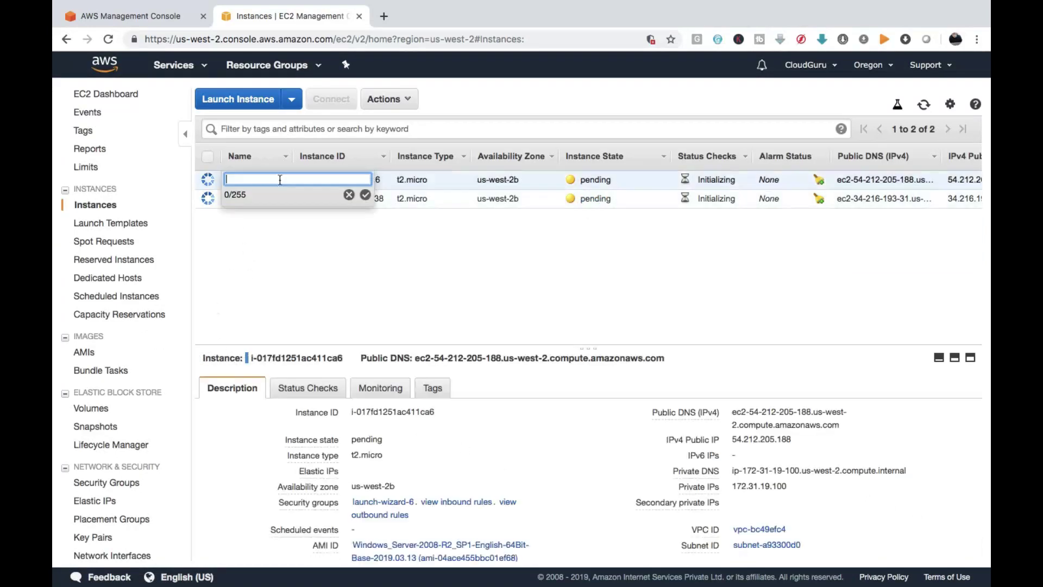
text(Web-Serv)
text(r-1)
key(Return)
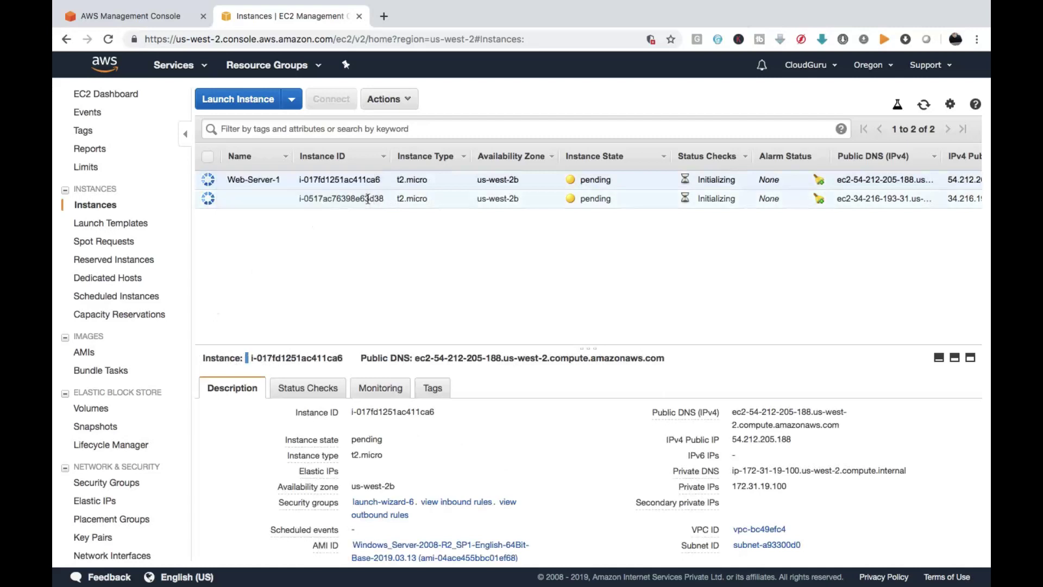
Step: Name the second instance in the list Web-Server-2
click(280, 201)
text(Web)
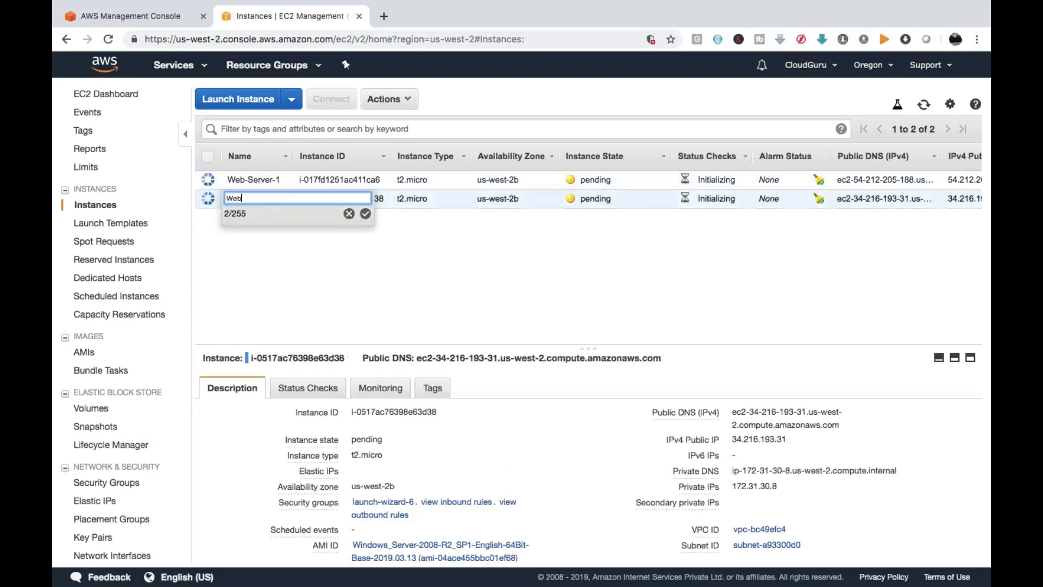
text(-Server-2)
click(365, 214)
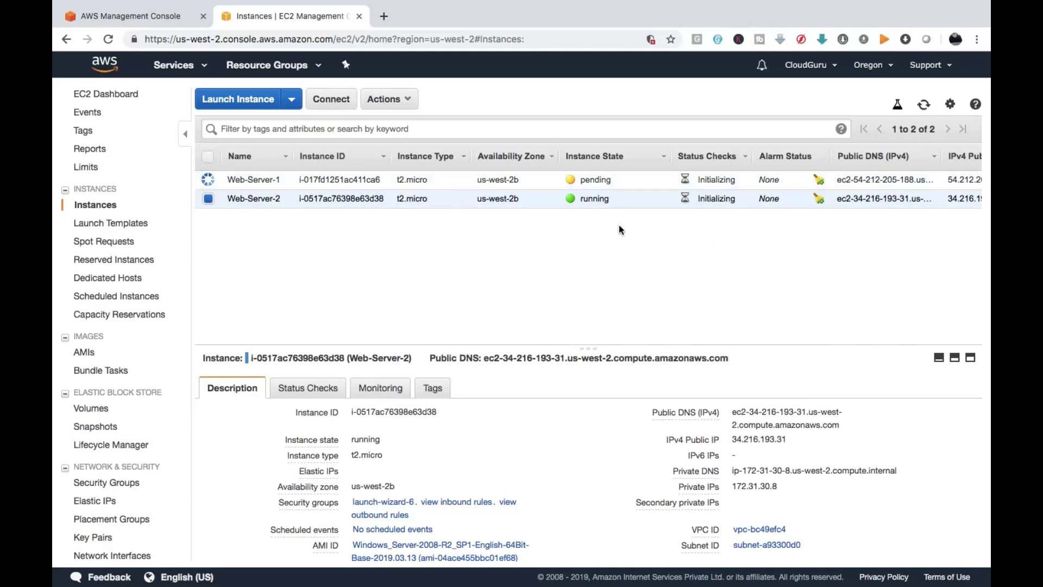
Step: Refresh the instances list and select only Web-Server-1
click(924, 105)
click(208, 199)
click(208, 180)
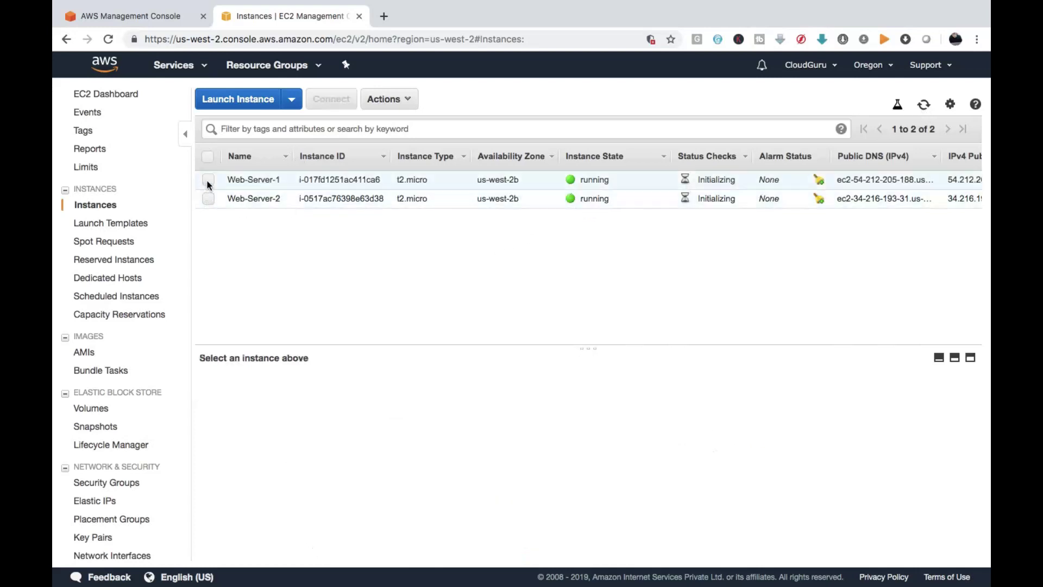
Step: Switch to the Pages notes and insert blank lines after the servers, port and dummy web page items under "Basic requirement to configure"
key(ctrl+Right)
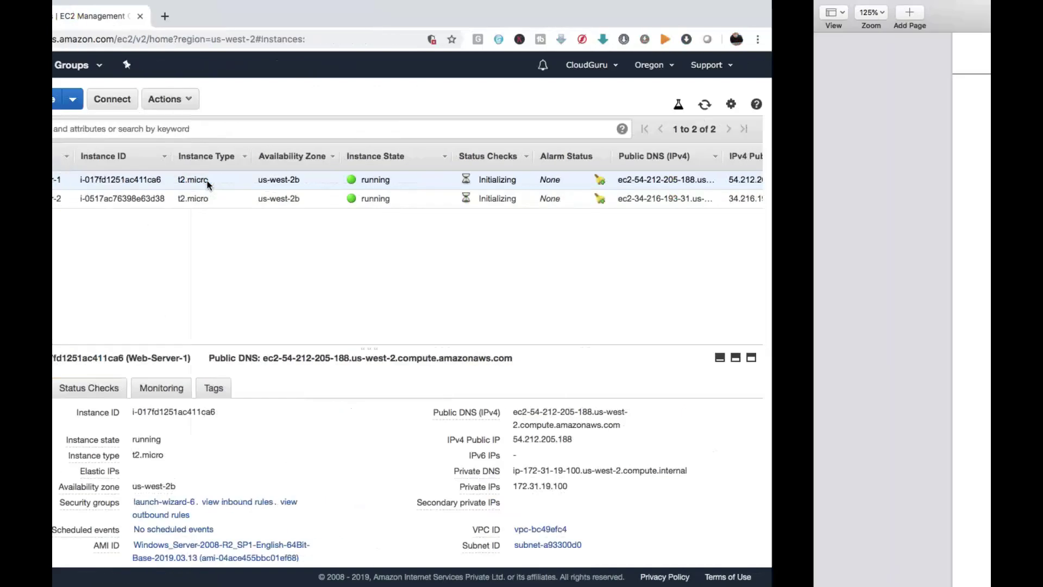
scroll(297, 265, down, 4)
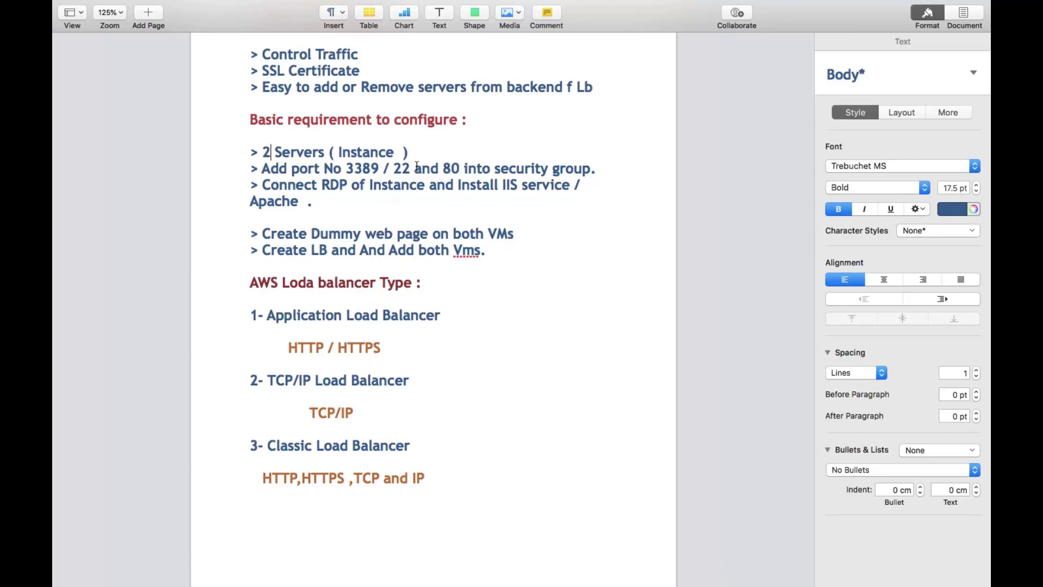
key(Return)
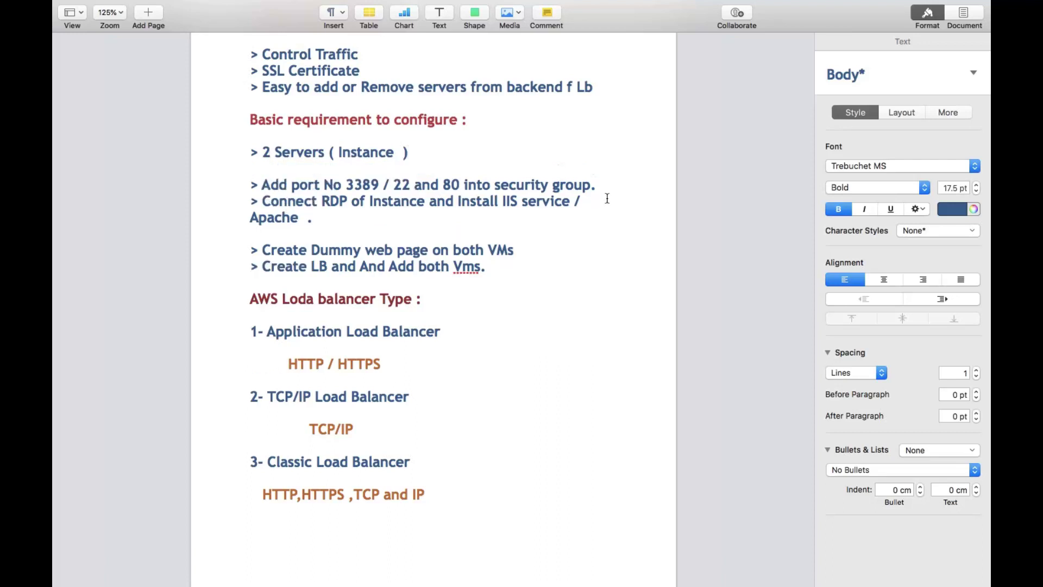
key(Return)
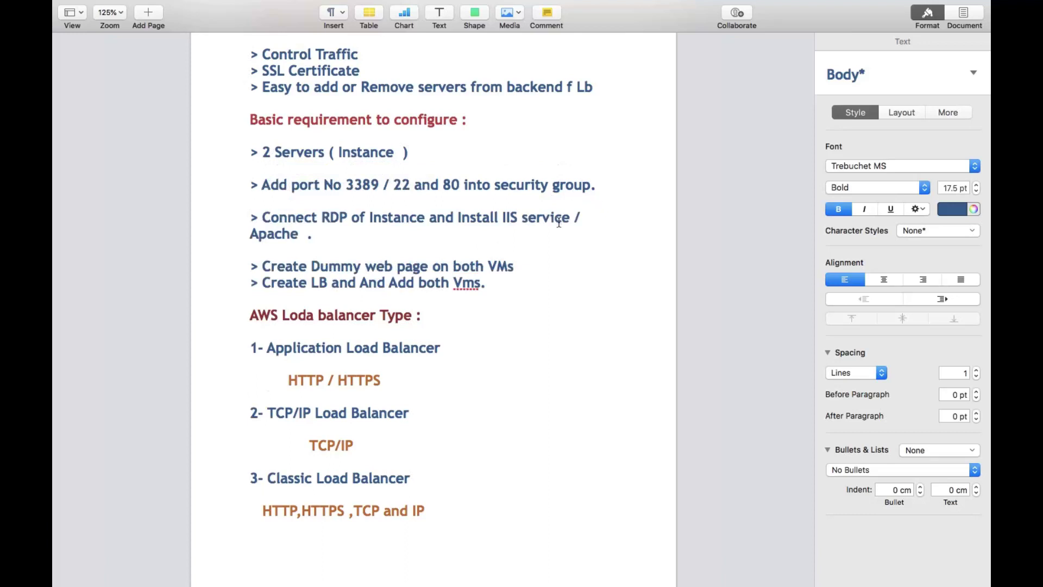
key(Return)
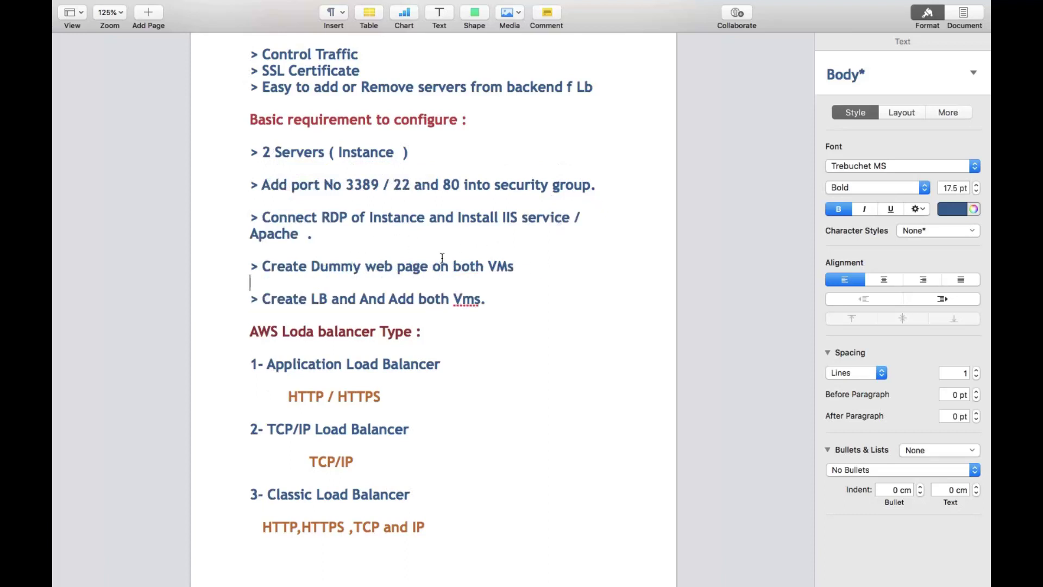
drag(506, 219, 538, 229)
click(663, 263)
Step: Switch back to the EC2 console in Chrome and refresh the instances list to check the servers' status
key(ctrl+Left)
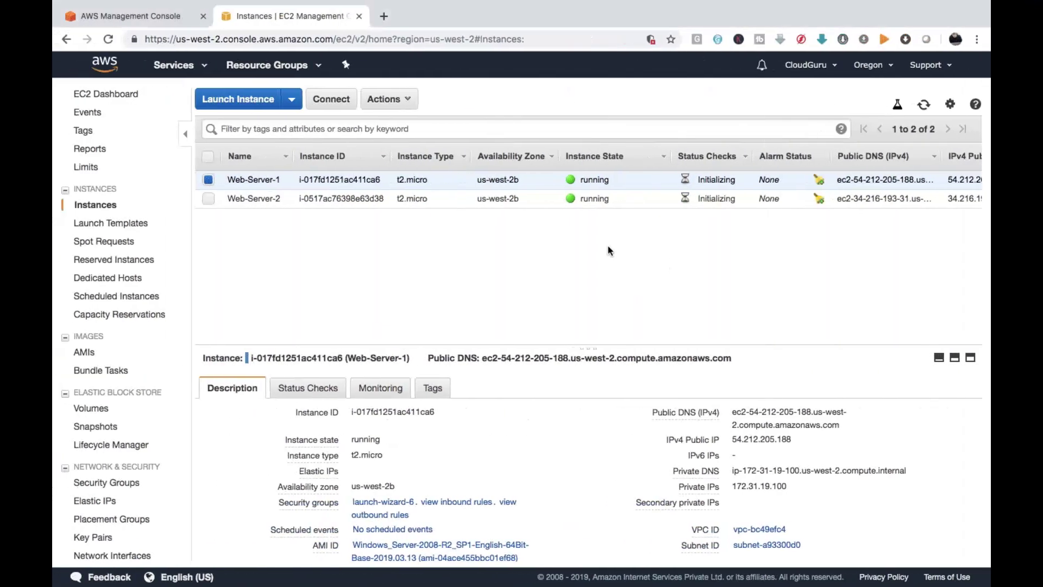
click(923, 104)
Step: Switch to Microsoft Remote Desktop and delete the saved AWS-Demo-VM desktop, confirming its removal
key(ctrl+Left)
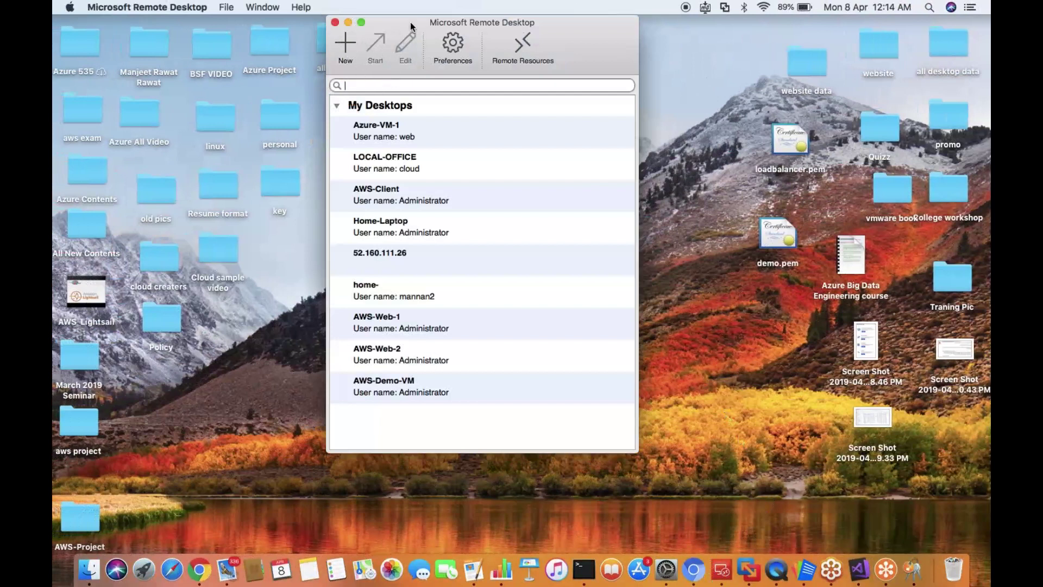
drag(449, 22, 479, 21)
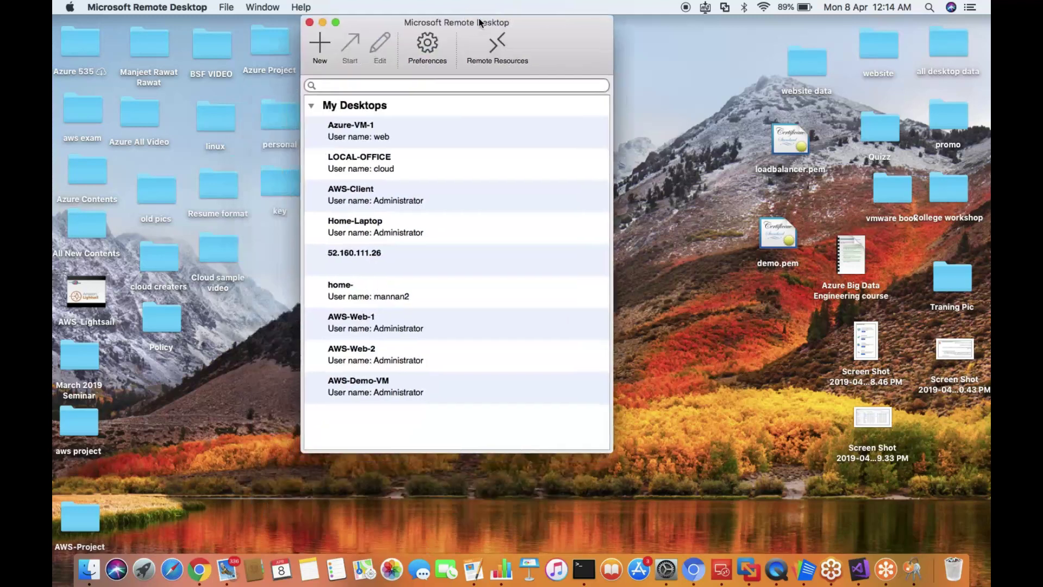
right_click(348, 391)
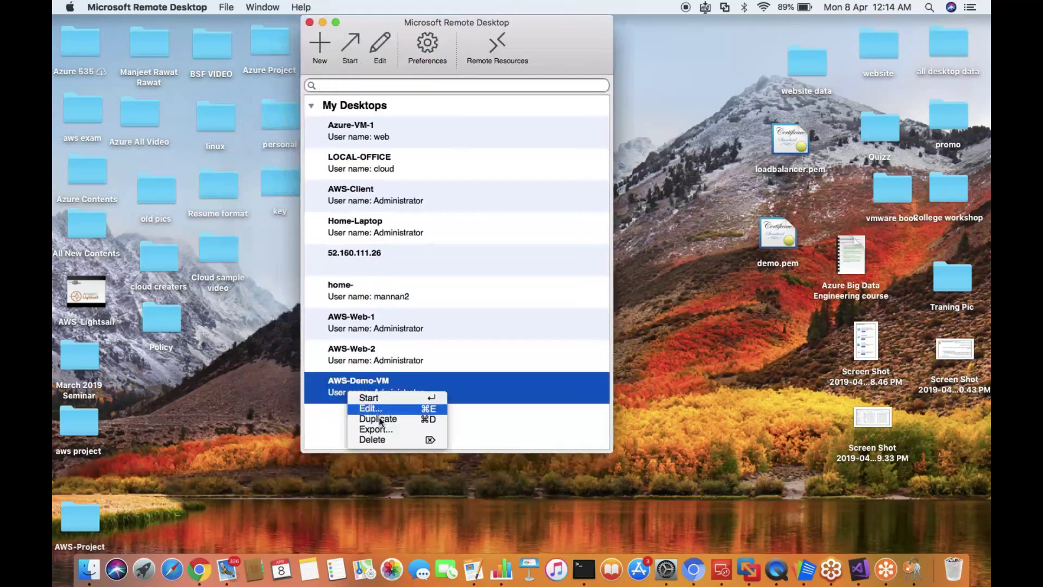
click(380, 439)
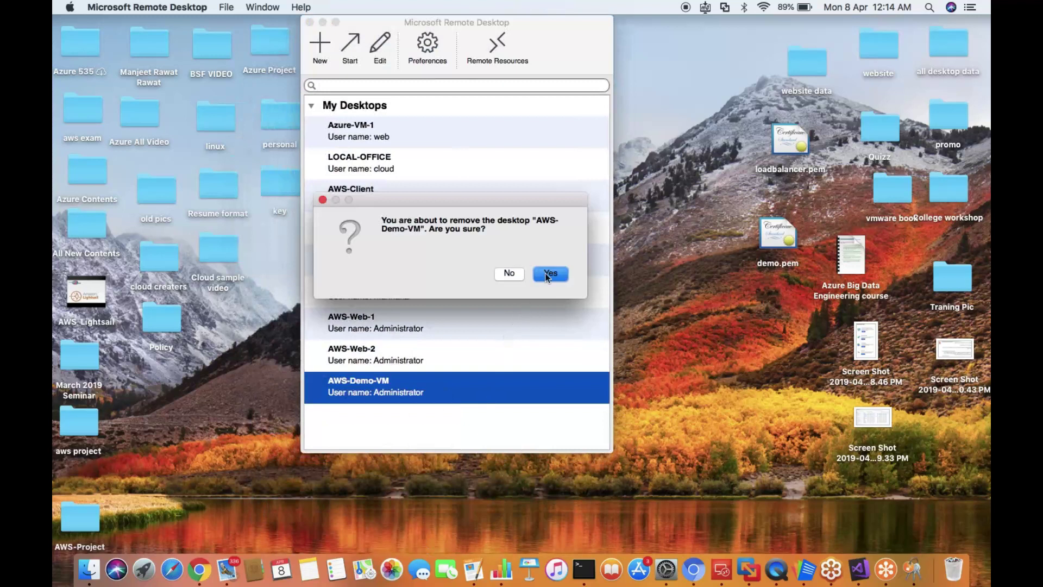
click(548, 274)
Step: Edit the AWS-Web-1 saved desktop and set its PC name to Web-Server-1's public IP, 54.212.205.188, copied from the EC2 console in Chrome
right_click(363, 356)
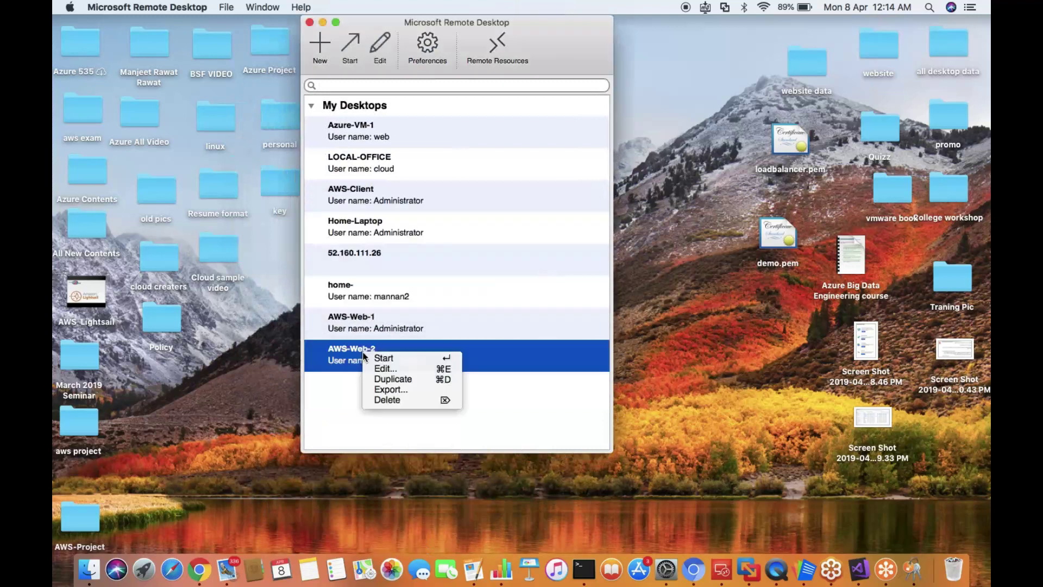
key(Escape)
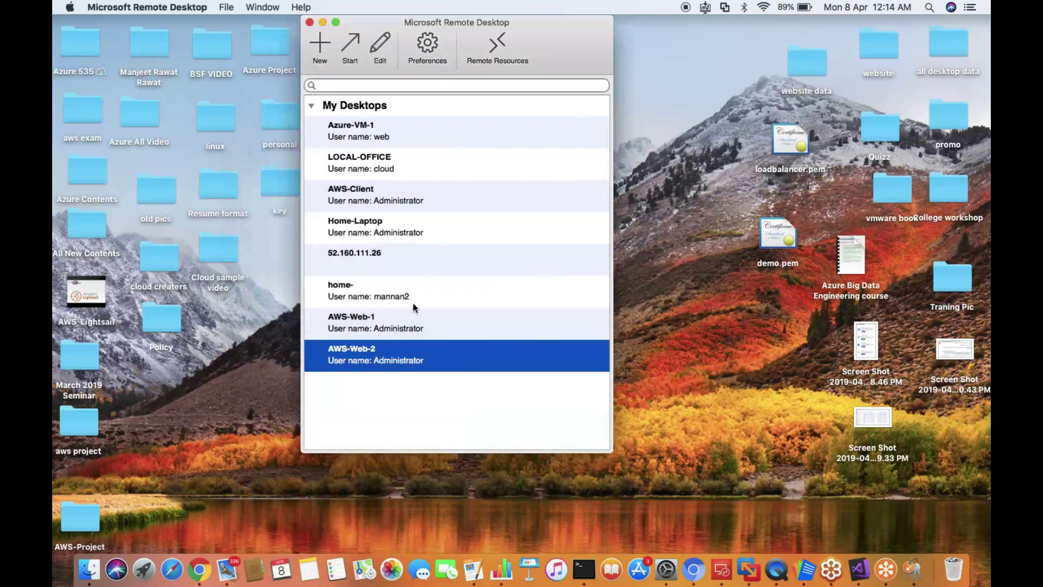
click(342, 320)
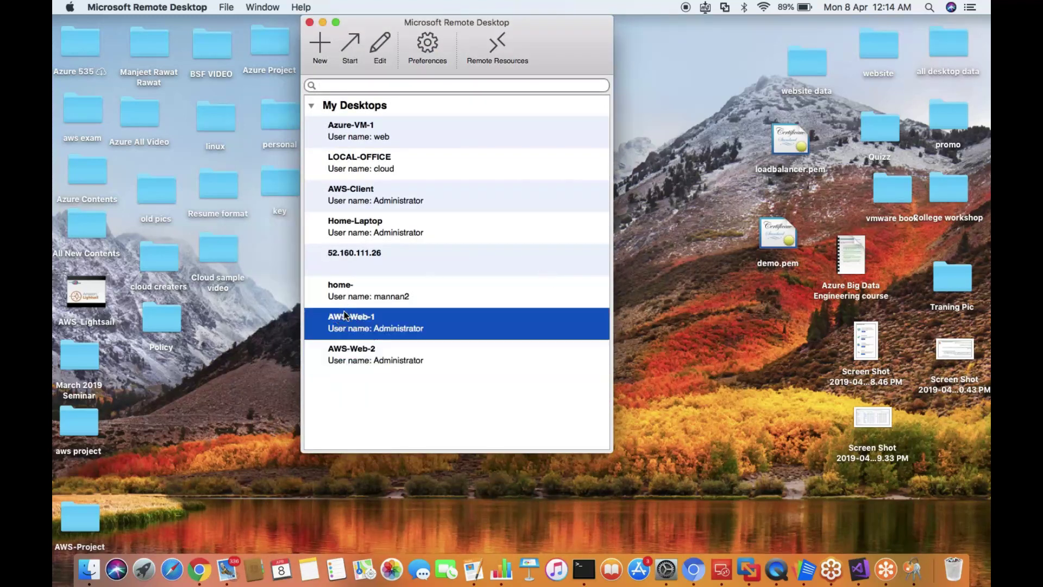
right_click(370, 324)
click(408, 338)
key(ctrl+Right)
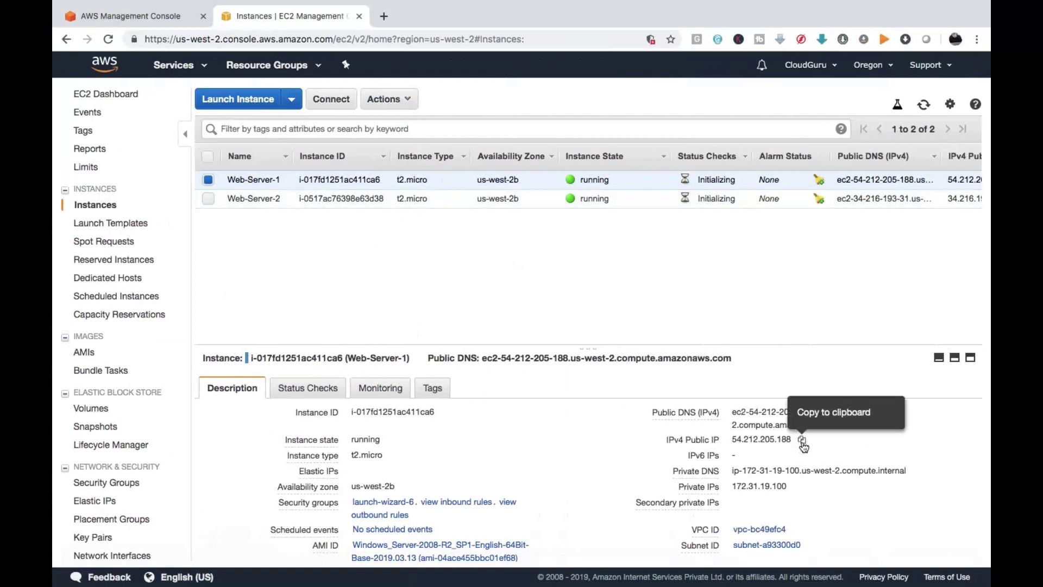
click(802, 441)
key(ctrl+Left)
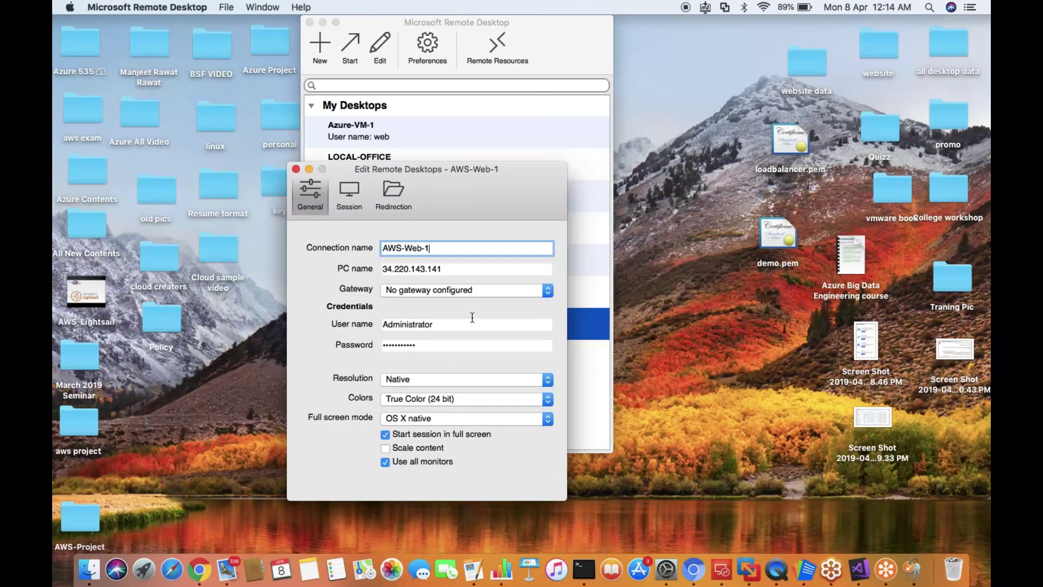
drag(450, 270, 333, 272)
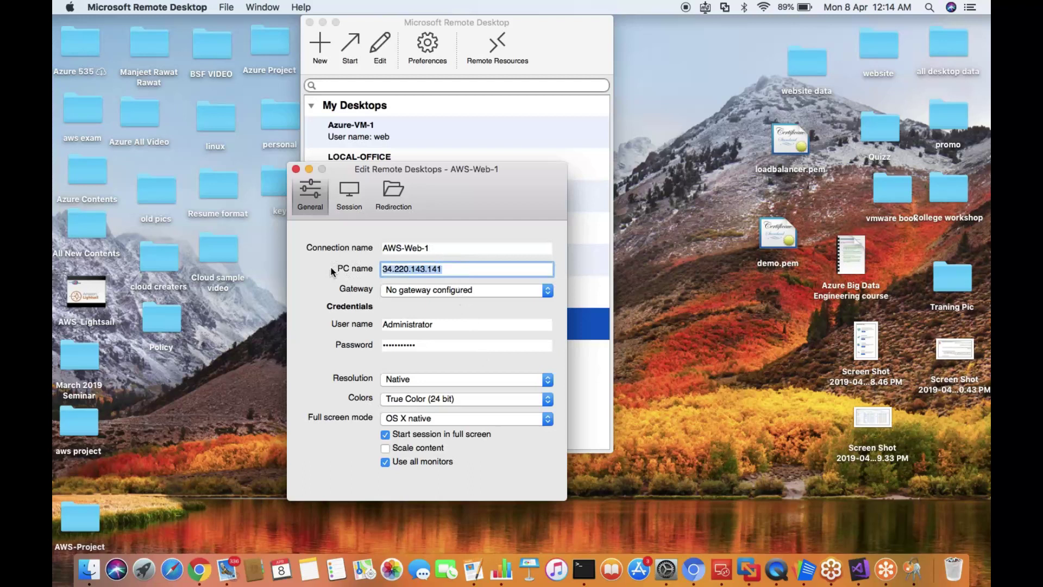
key(super+v)
Step: In the EC2 console in Chrome, decrypt Web-Server-1's Administrator password with the demo.pem key file from the Desktop and copy it
key(ctrl+Right)
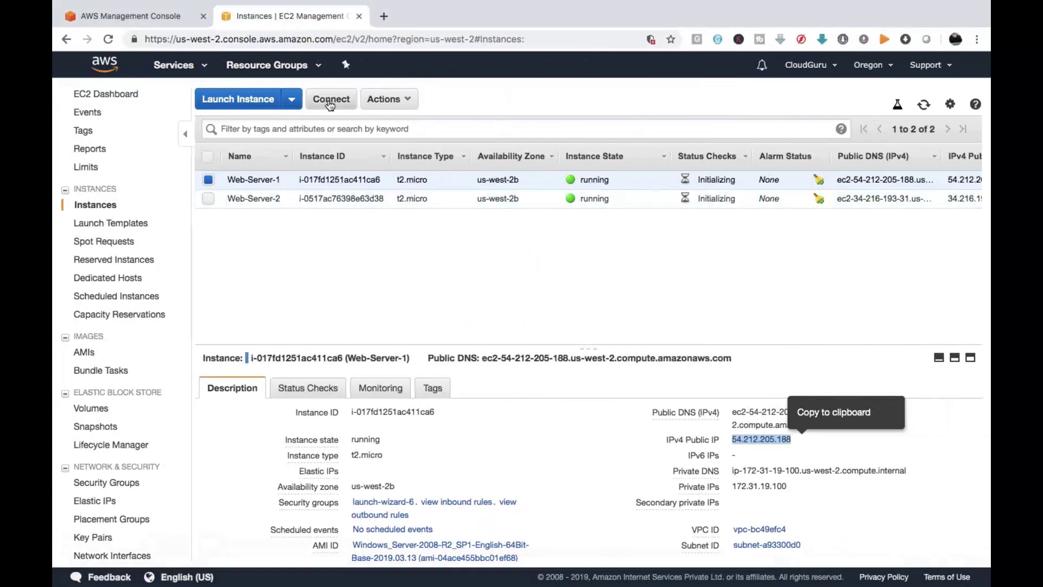
click(330, 102)
click(481, 358)
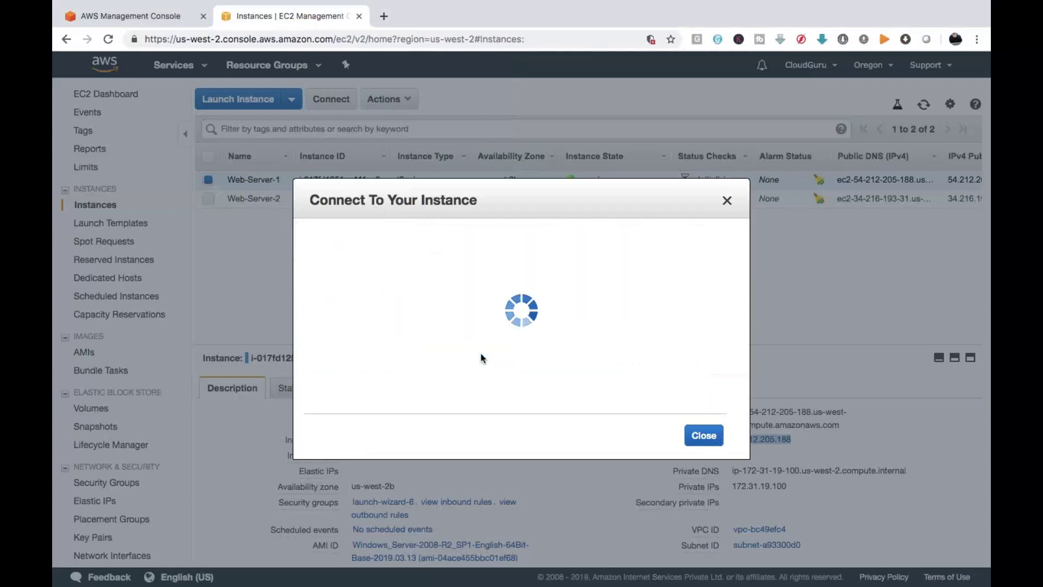
click(504, 286)
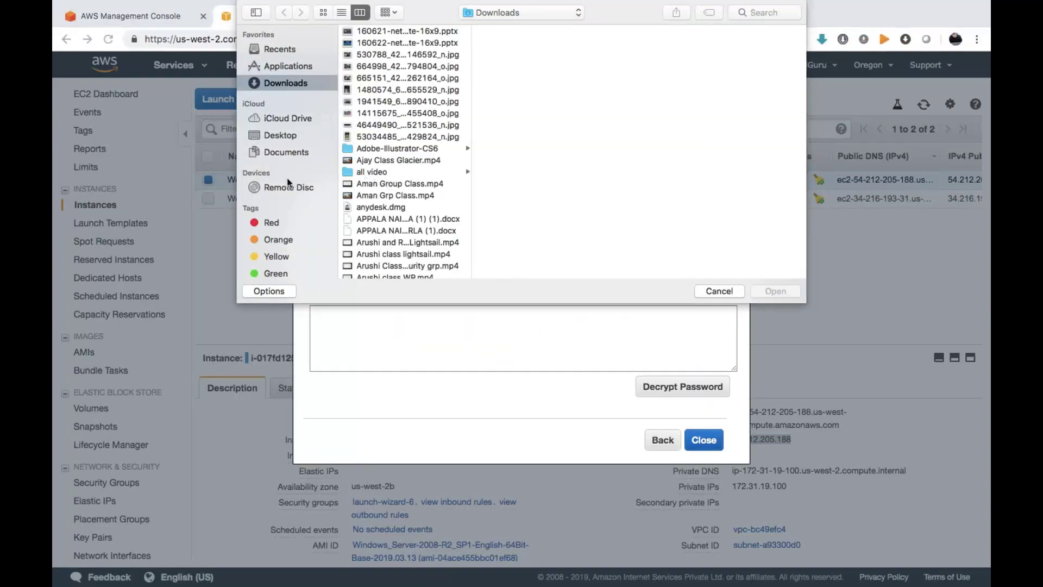
click(278, 136)
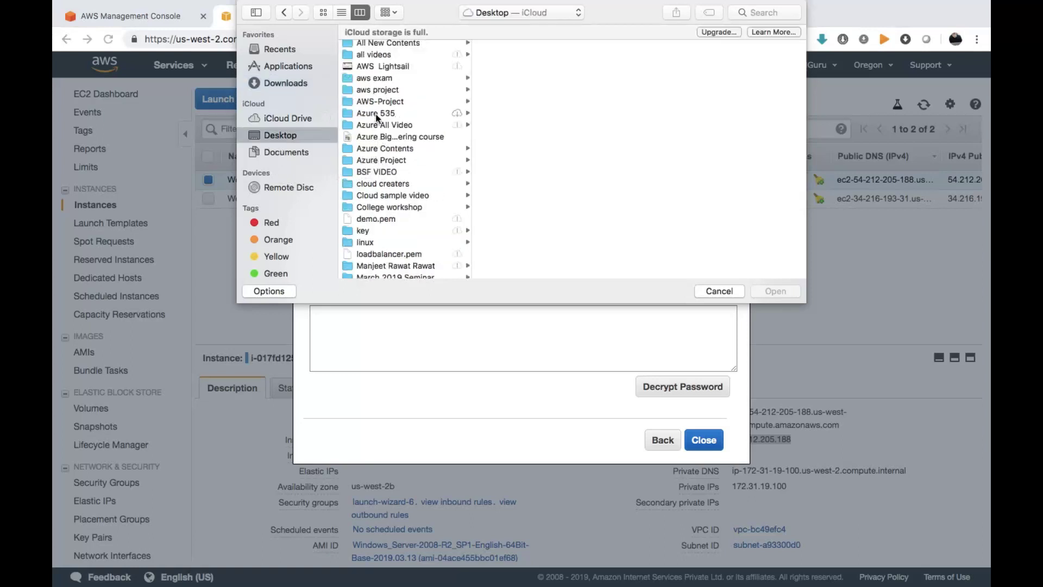
scroll(380, 125, up, 2)
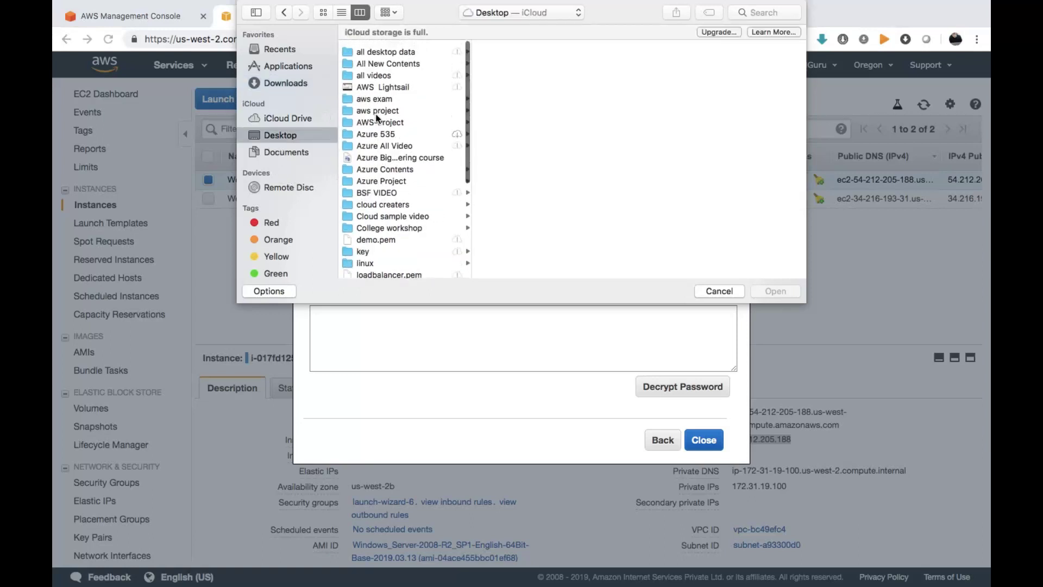
click(384, 234)
click(775, 289)
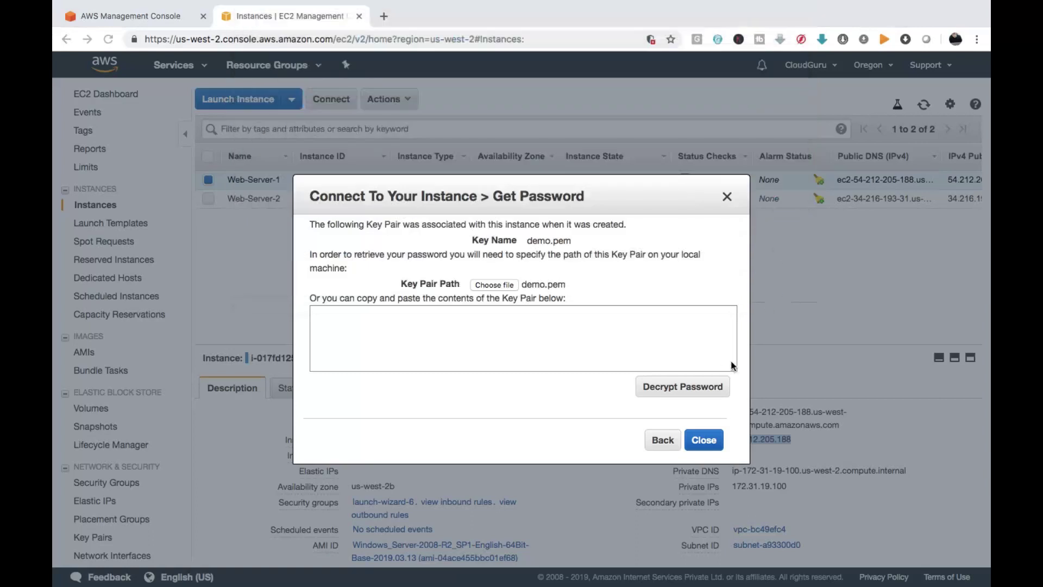
click(696, 387)
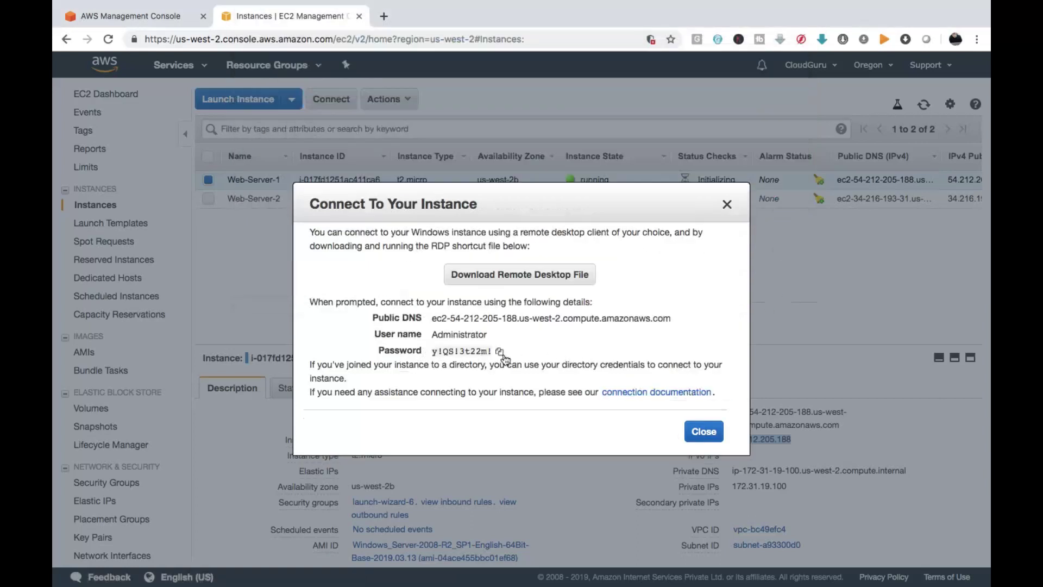
click(500, 352)
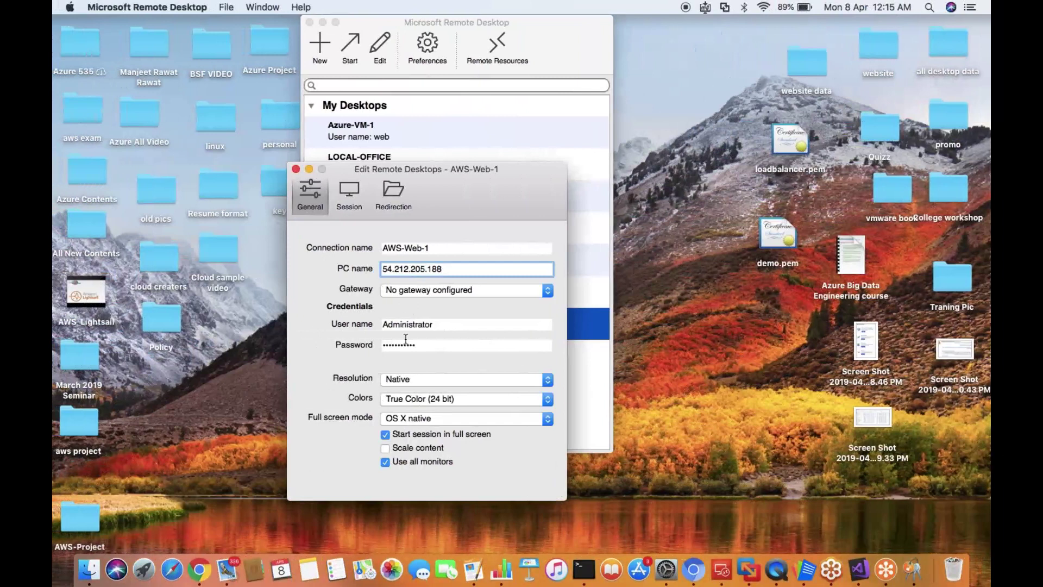
Step: Back in Microsoft Remote Desktop, replace AWS-Web-1's saved password with the copied Administrator password and close its settings
click(406, 342)
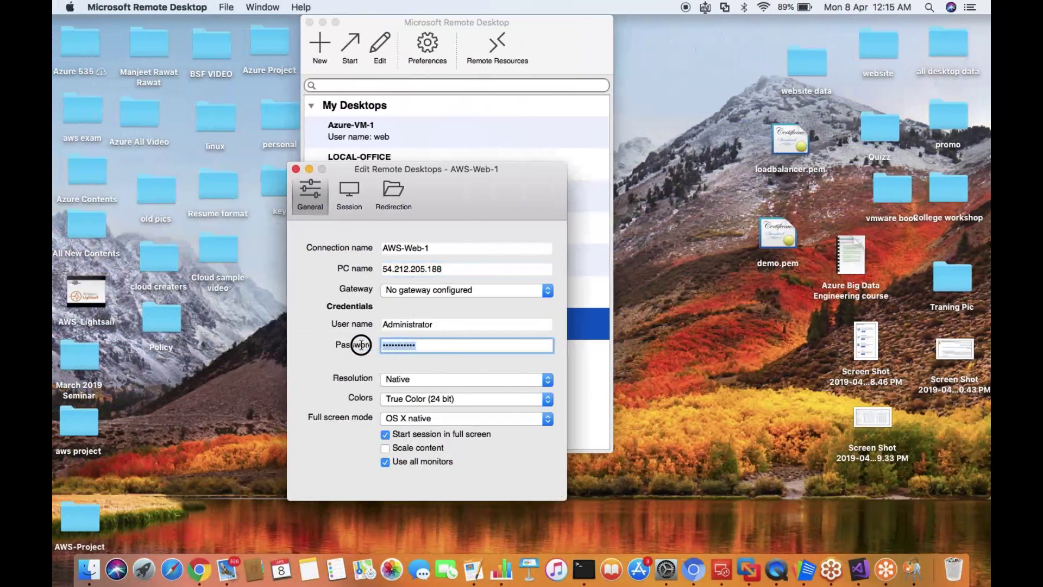
key(BackSpace)
key(super+v)
click(295, 170)
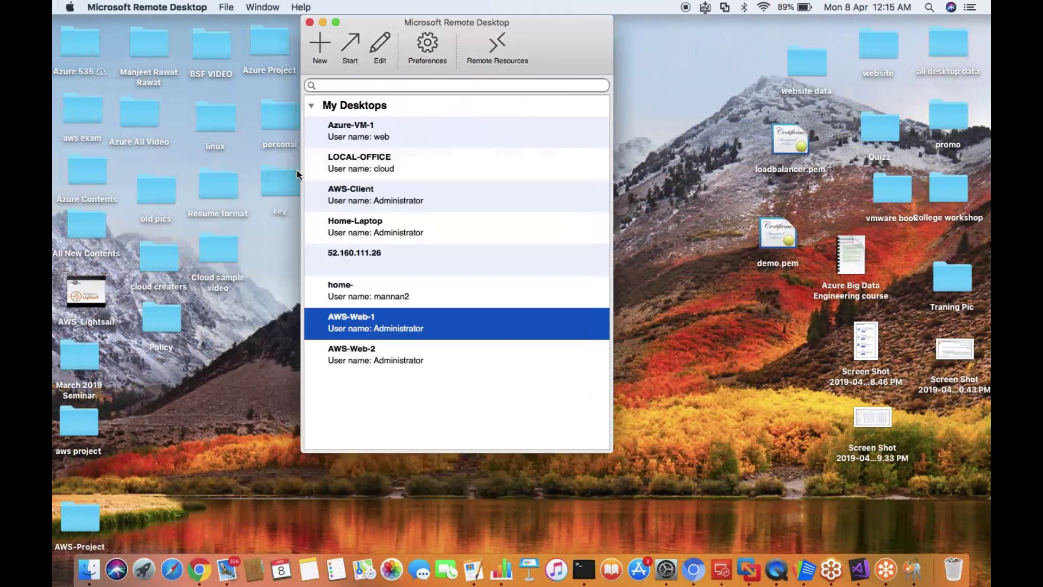
right_click(361, 351)
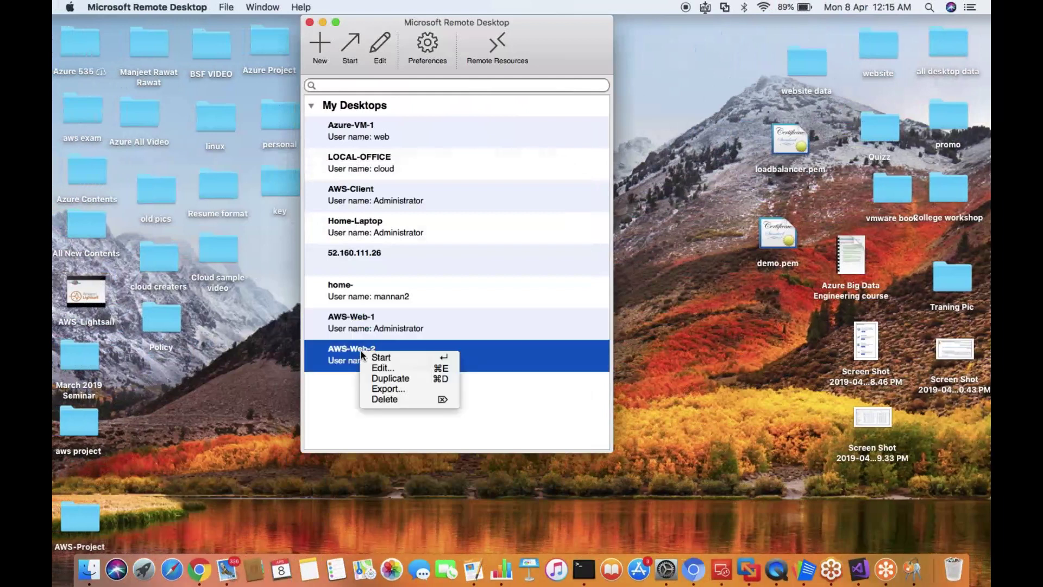
click(390, 356)
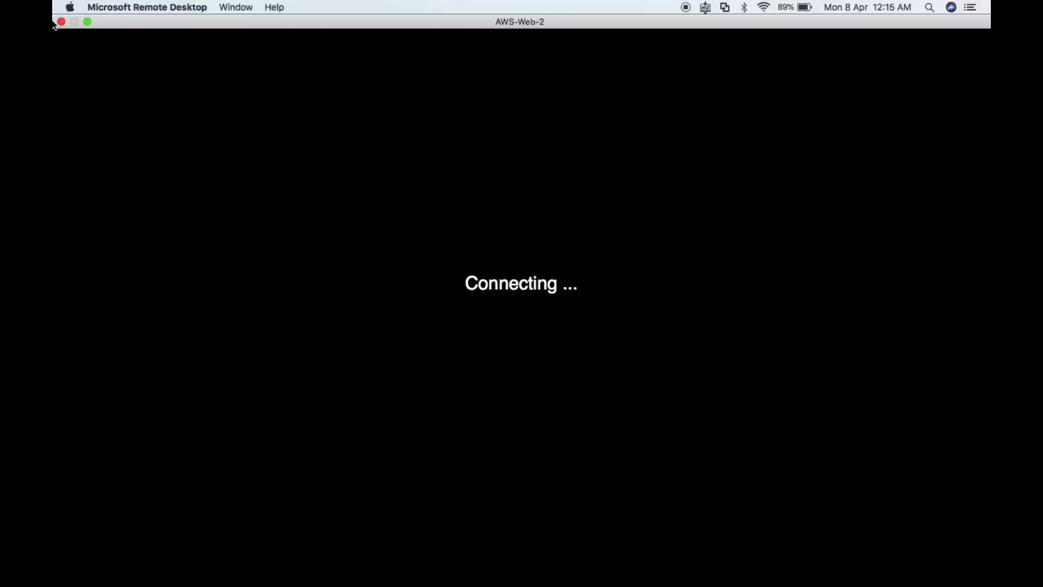
click(60, 23)
click(358, 258)
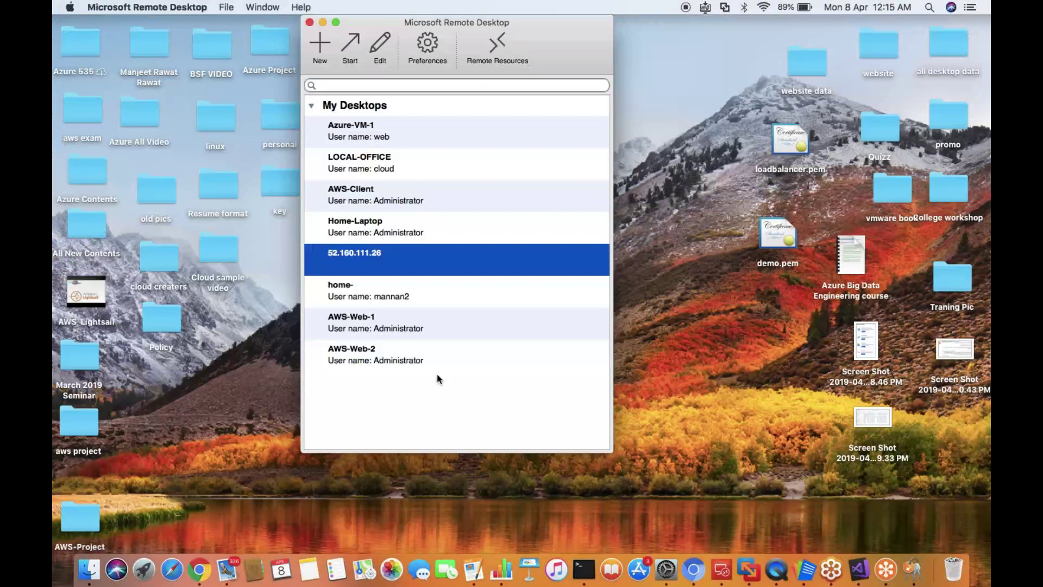
Step: Open the AWS-Web-2 saved desktop for editing and copy Web-Server-2's public IP from the EC2 console in Chrome
right_click(367, 357)
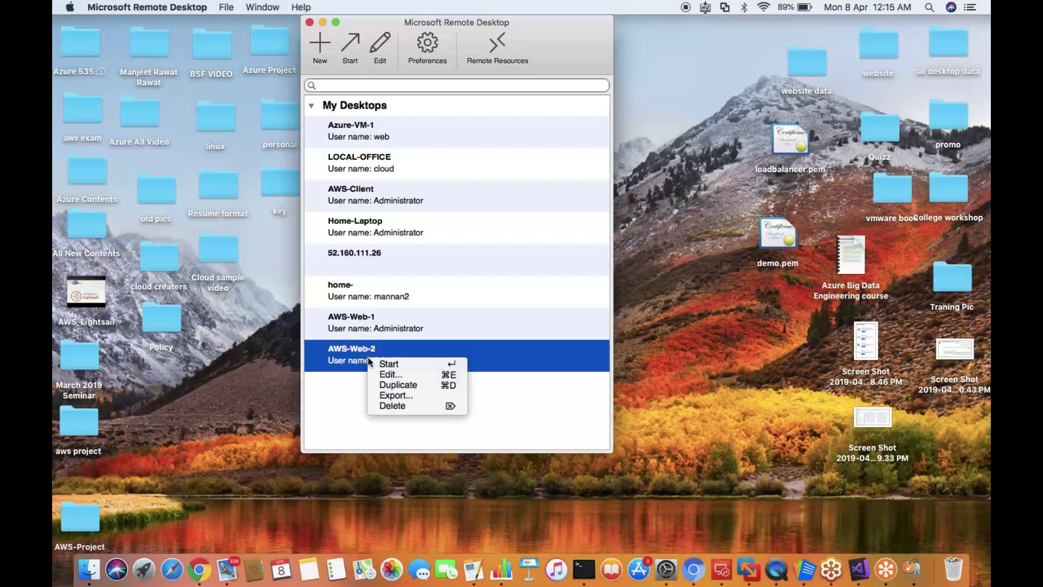
click(397, 370)
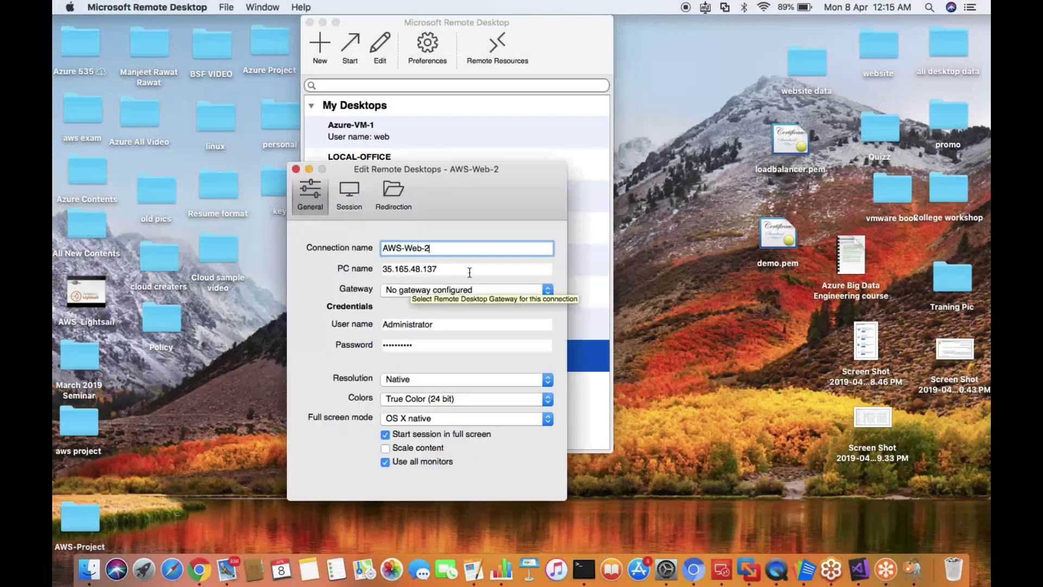
key(ctrl+Right)
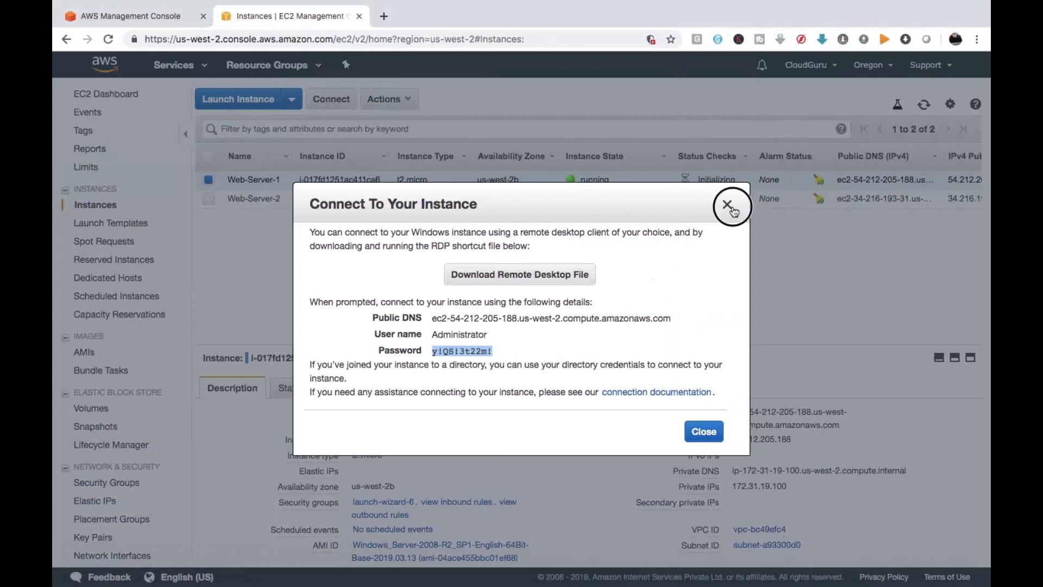
click(728, 204)
click(208, 180)
click(208, 197)
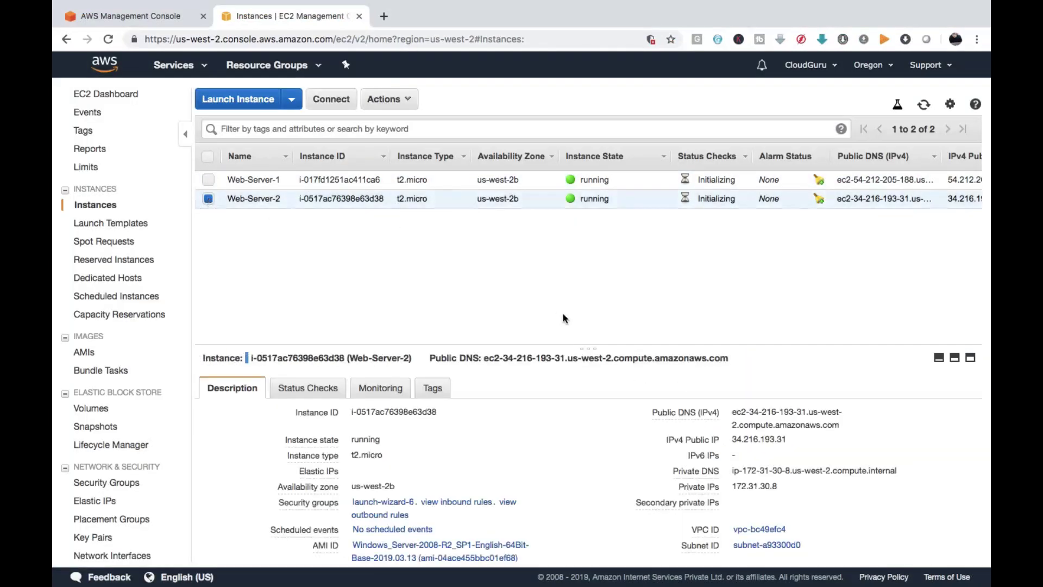
click(794, 439)
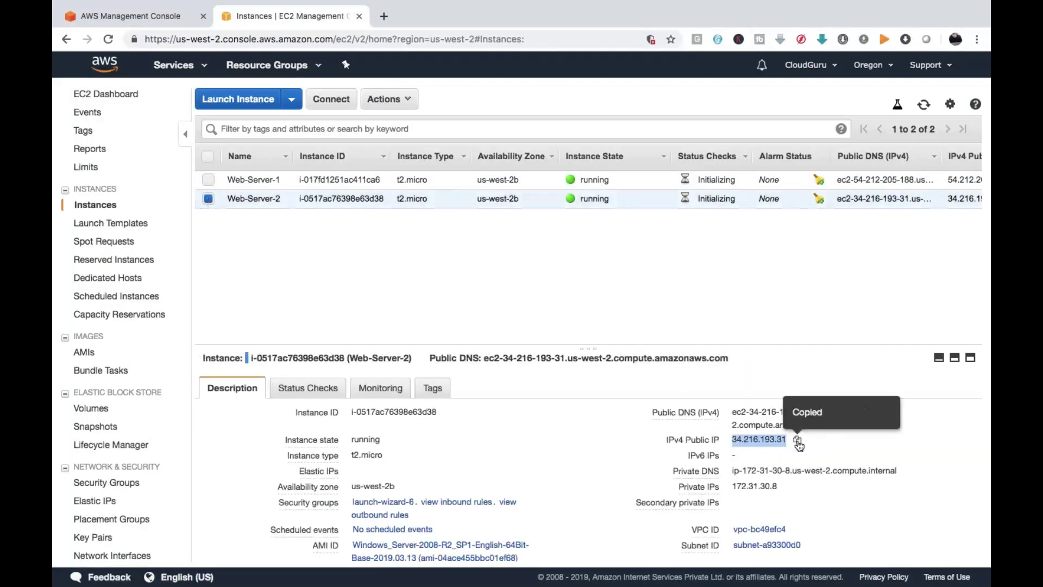
Step: Back in Microsoft Remote Desktop, set AWS-Web-2's PC name to 34.216.193.31 and clear its saved password
key(ctrl+Left)
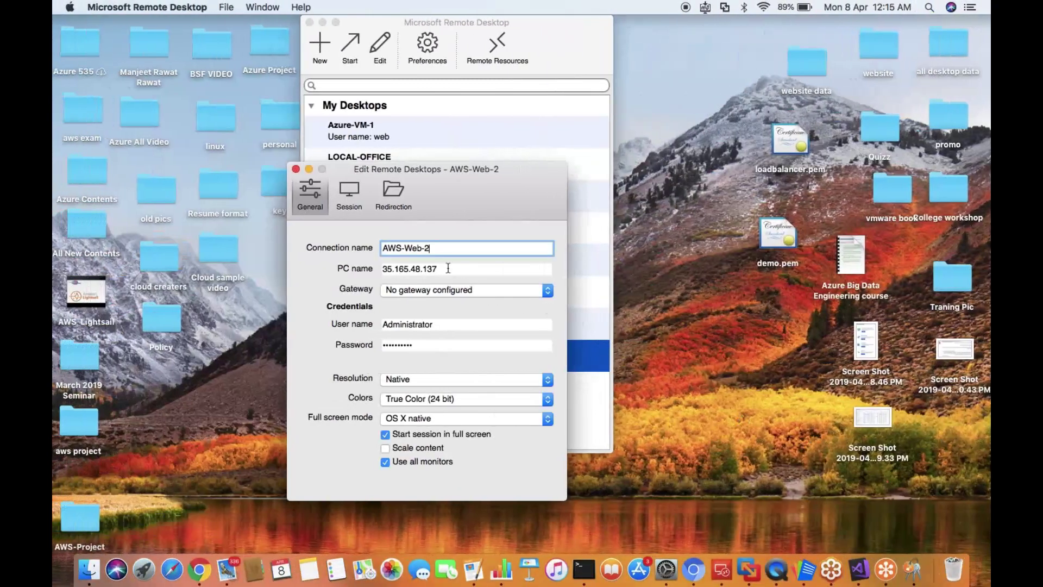
triple_click(446, 267)
key(BackSpace)
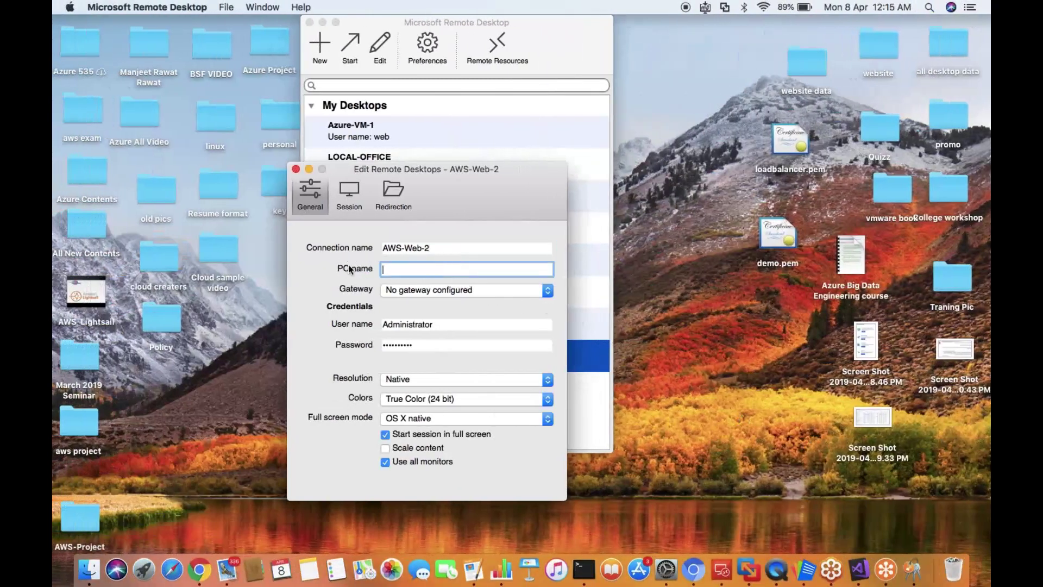
key(super+v)
triple_click(433, 340)
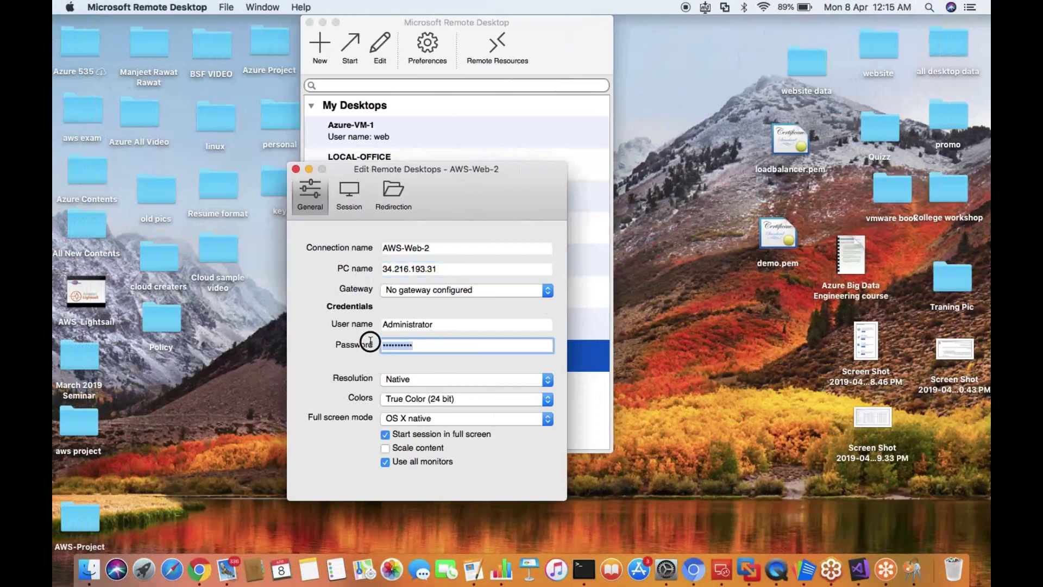
key(BackSpace)
Step: In the EC2 console in Chrome, decrypt Web-Server-2's Administrator password using the pasted private key contents and copy the password
key(ctrl+Right)
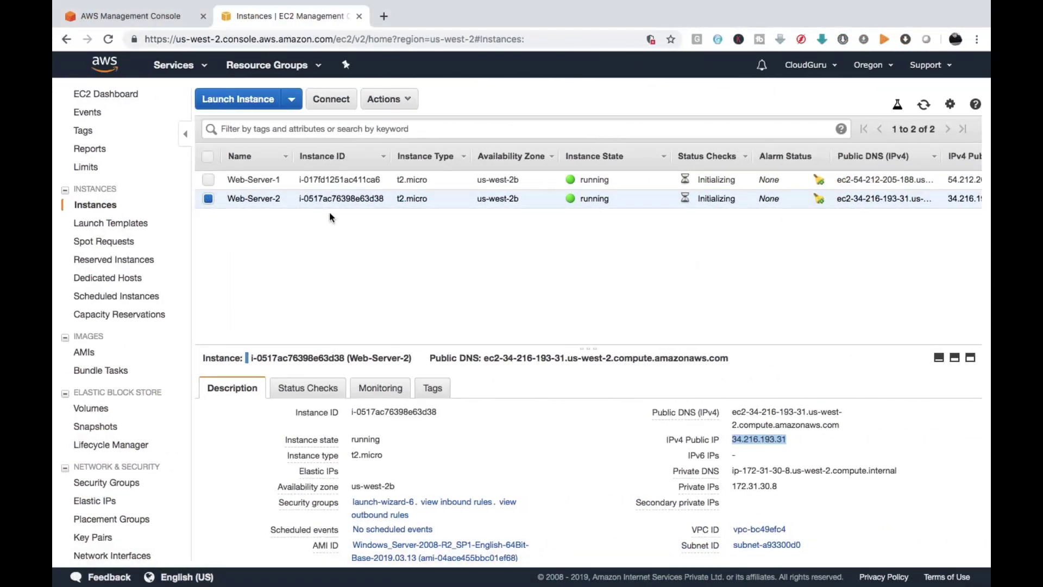
click(329, 100)
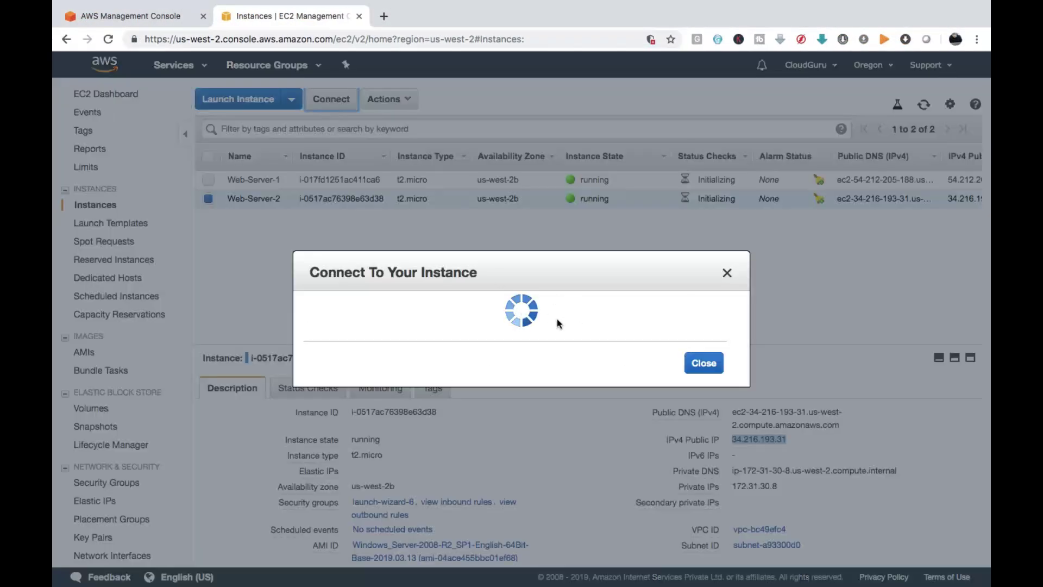
click(477, 354)
click(651, 360)
key(ctrl+v)
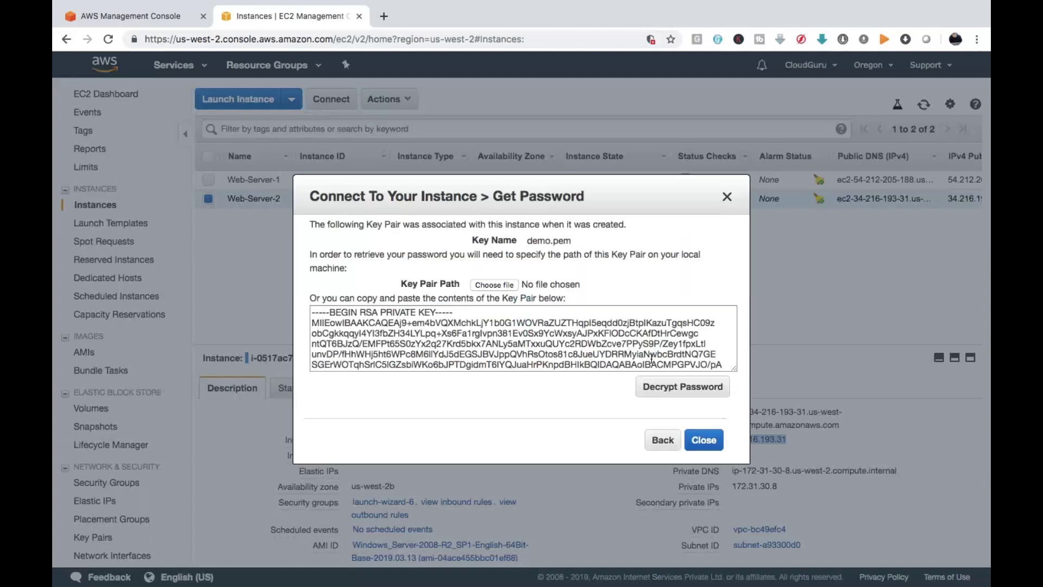
click(682, 386)
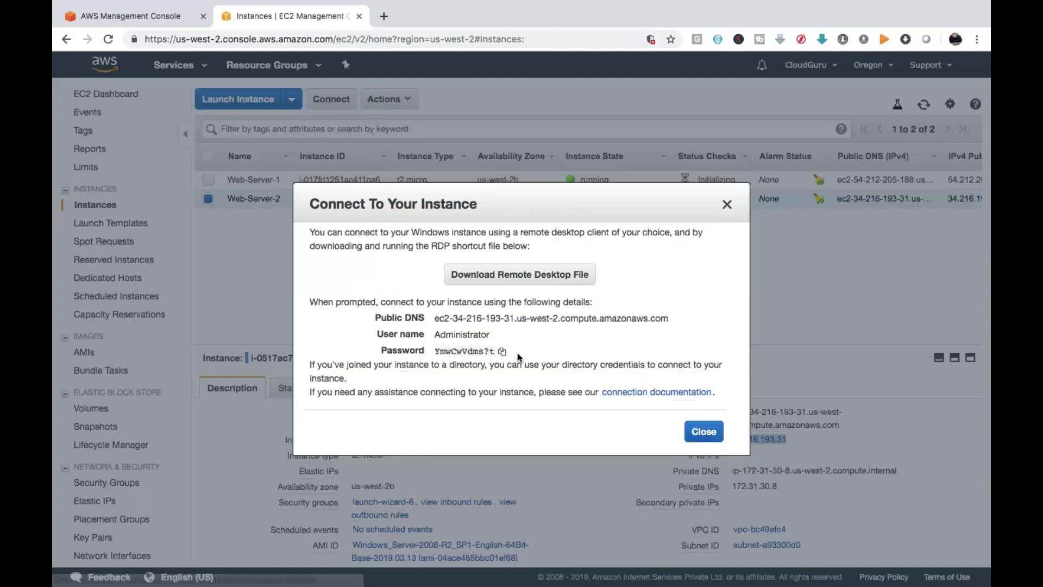
click(501, 354)
Step: Switch to Microsoft Remote Desktop, paste the copied Administrator password into AWS-Web-2's password field and close its settings
key(super+Tab)
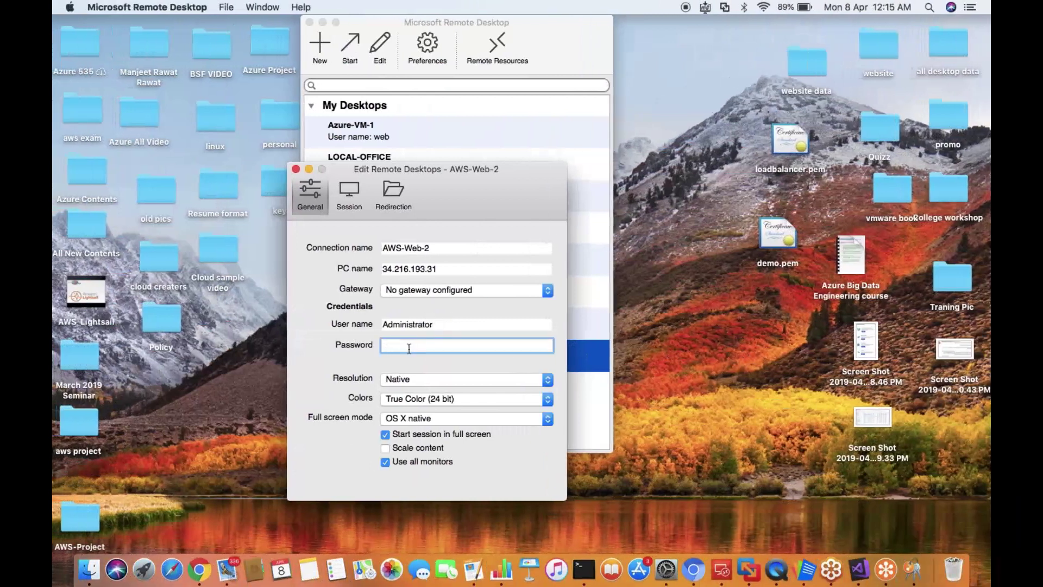
right_click(409, 349)
click(437, 407)
click(296, 169)
Step: In the EC2 console in Chrome, close the connection details, select only Web-Server-1, and return to Microsoft Remote Desktop
key(super+Tab)
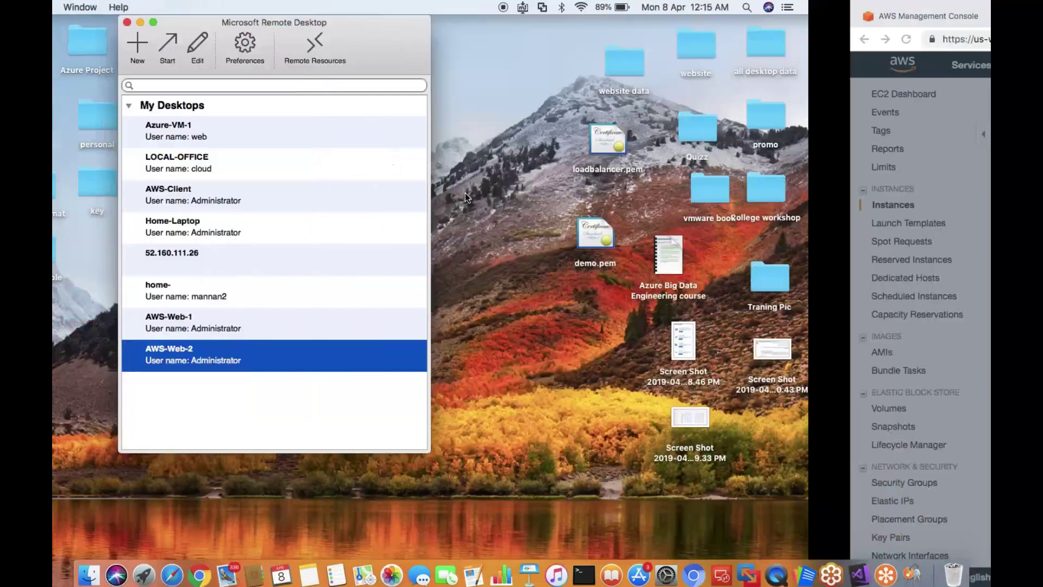
click(728, 210)
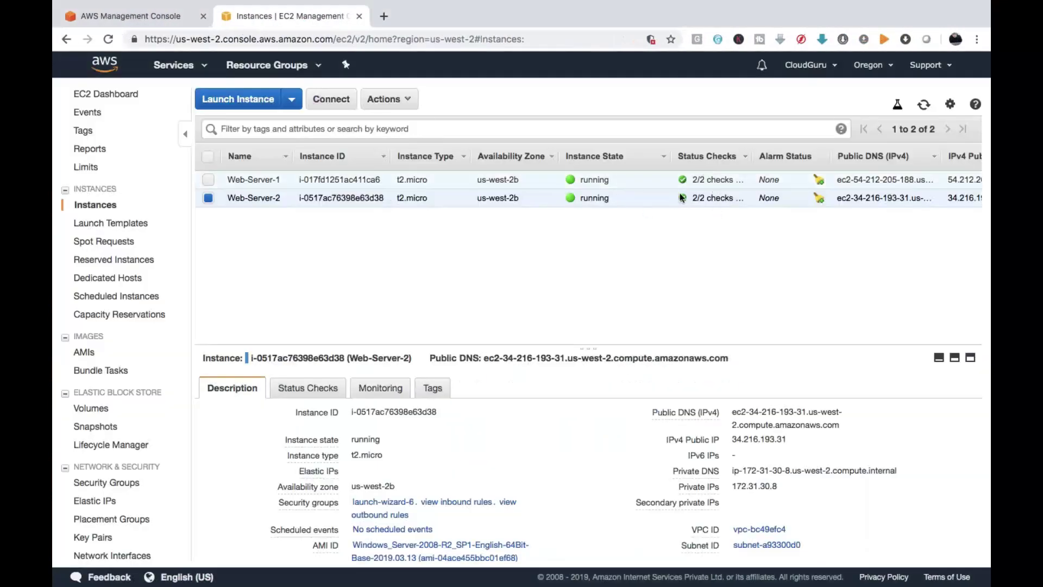
click(211, 194)
click(211, 176)
key(super+Tab)
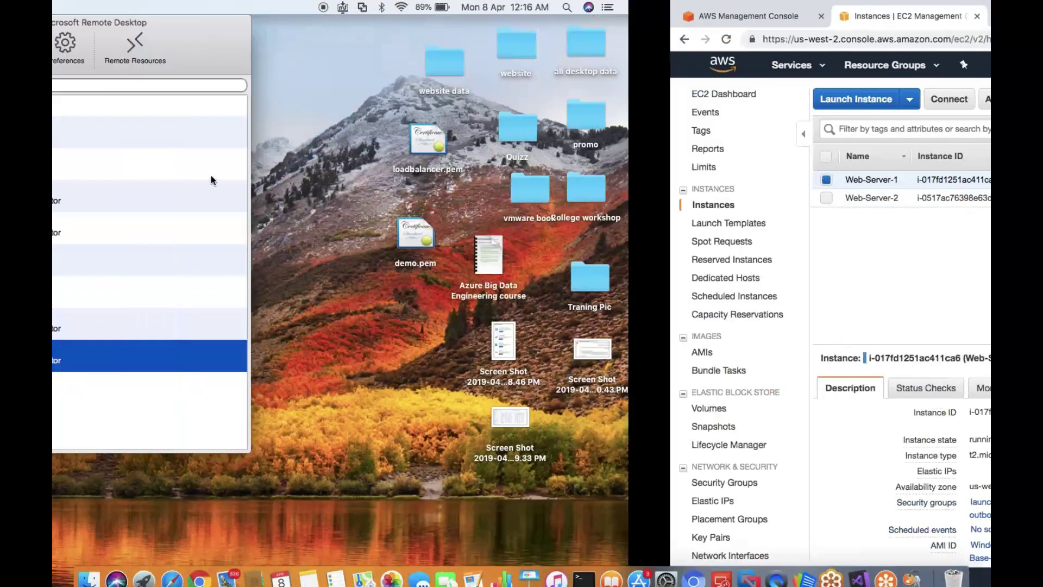
Step: Start the AWS-Web-1 remote desktop connection and continue past its certificate verification
click(359, 318)
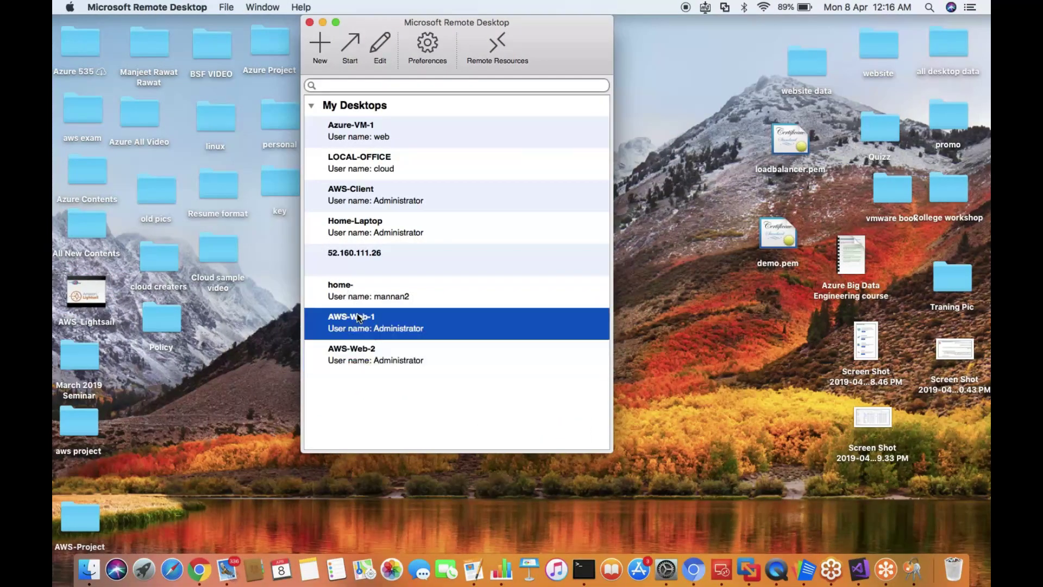
right_click(358, 318)
click(393, 318)
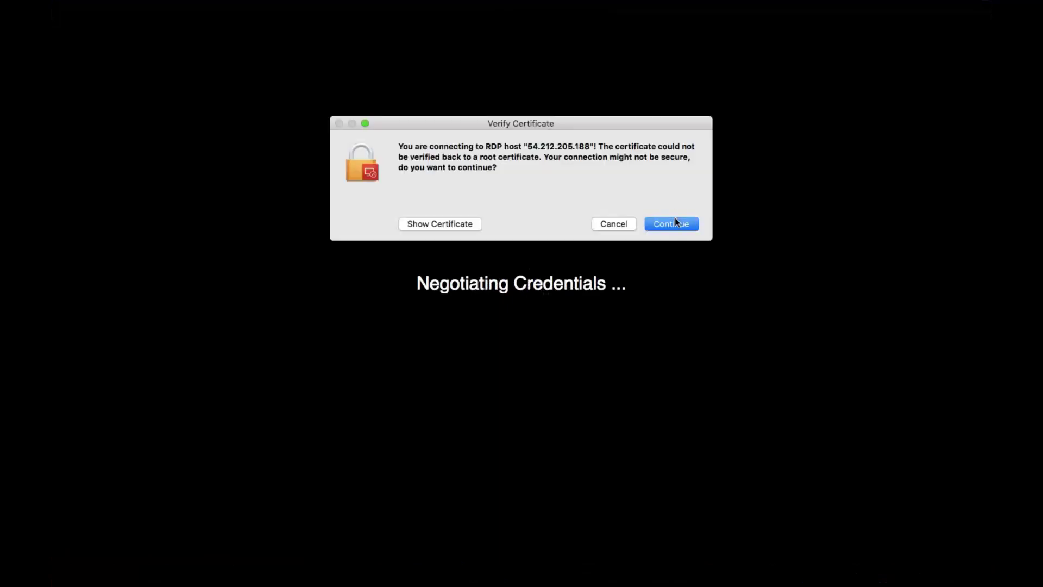
click(675, 223)
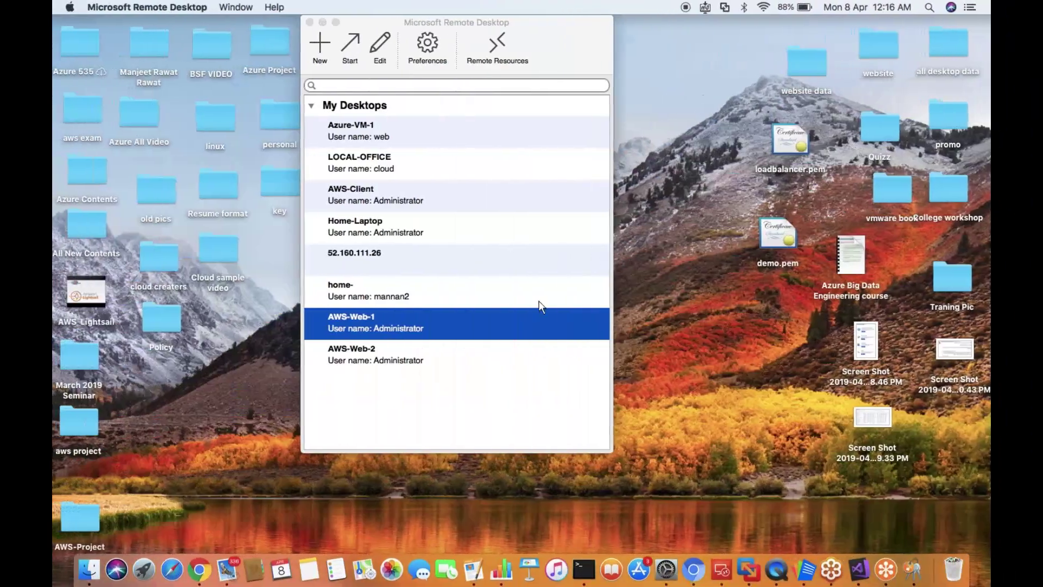
Step: Start the AWS-Web-2 remote desktop connection and accept its unverified certificate
click(346, 361)
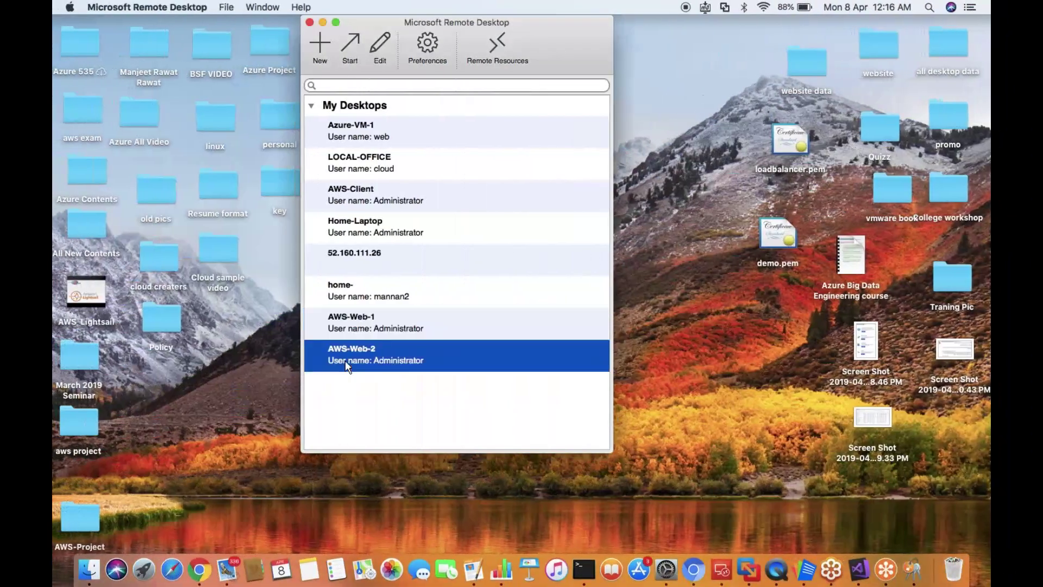
right_click(344, 360)
click(364, 364)
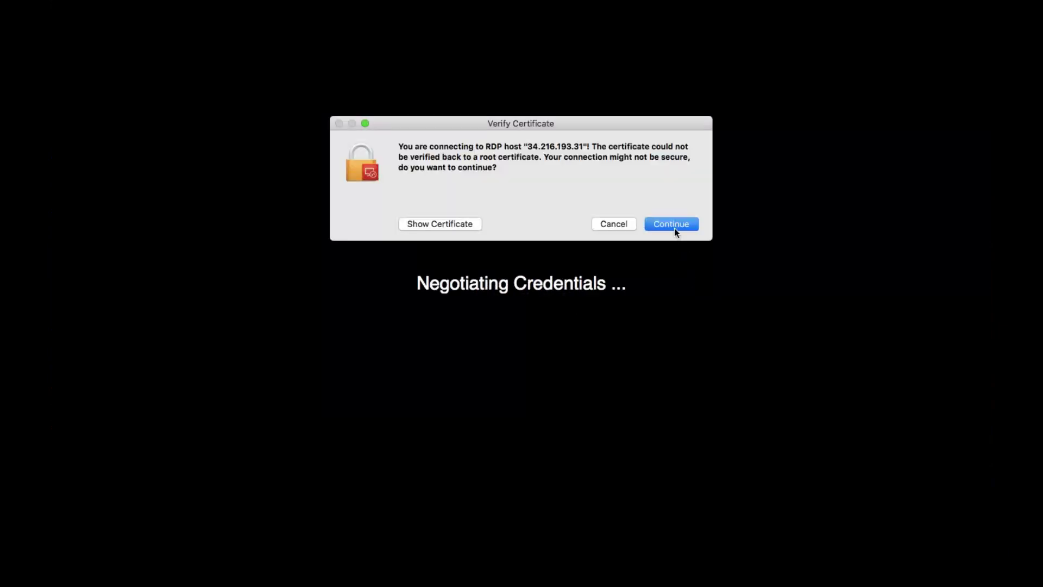
click(675, 231)
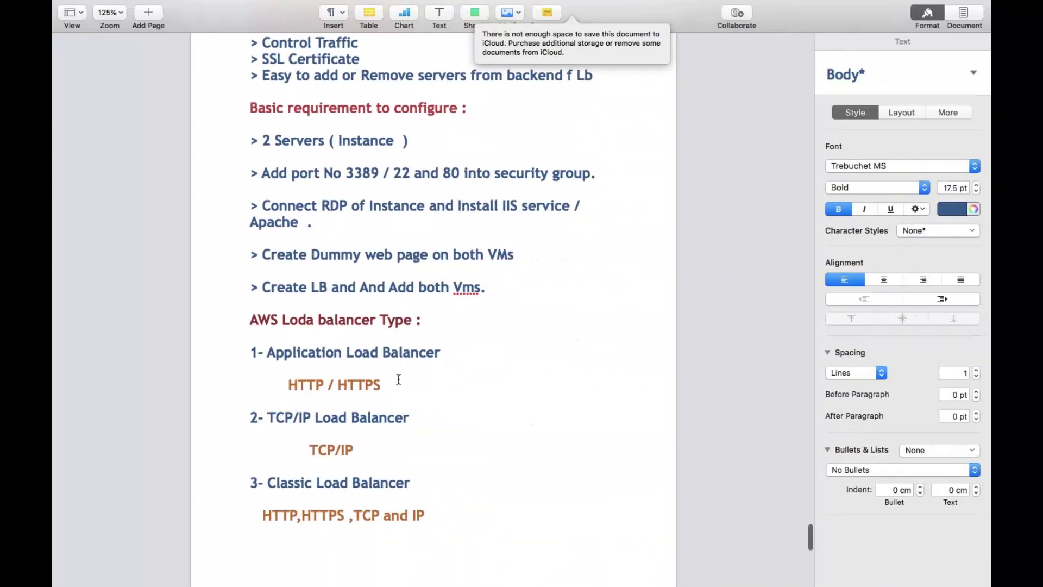
Step: Review the load balancer's basic requirements in the Pages notes, highlighting the servers, ports, RDP connection and IIS installation items
drag(254, 140, 454, 135)
drag(248, 173, 357, 173)
drag(259, 206, 348, 213)
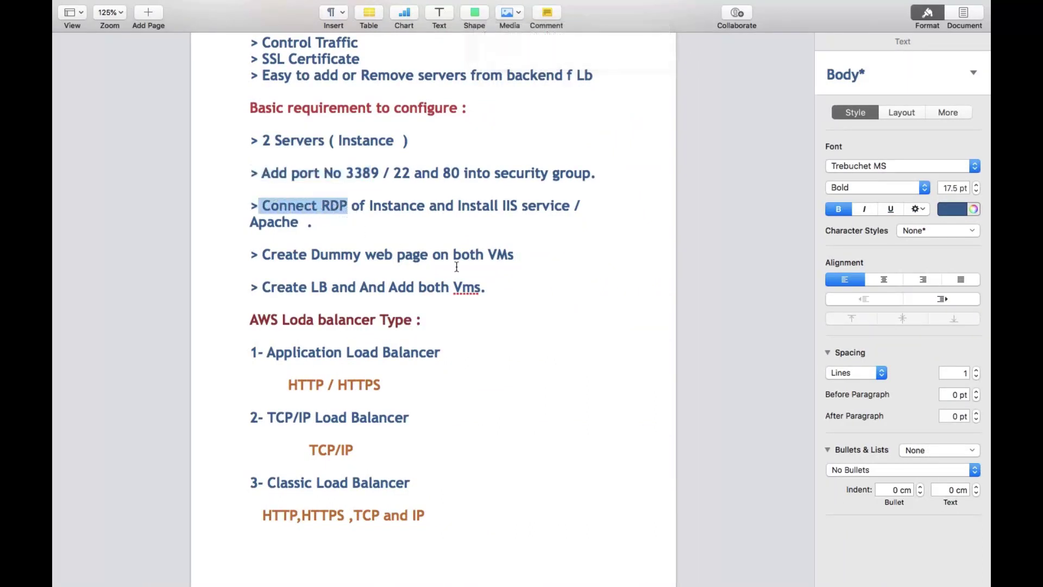
click(549, 252)
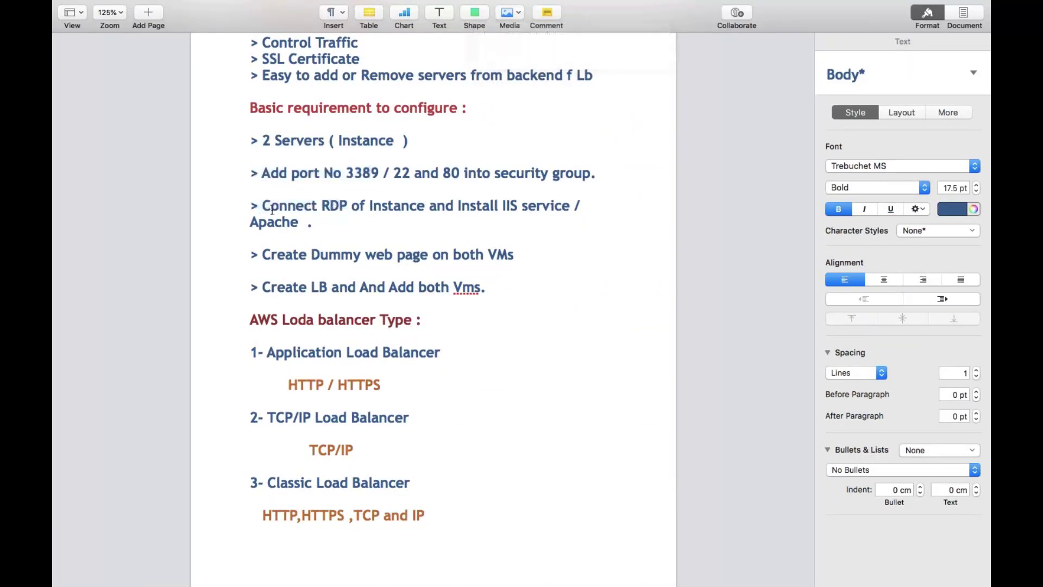
drag(280, 201, 353, 202)
drag(497, 206, 530, 206)
Step: Switch to the AWS-Web-1 remote session, open Server Manager's Roles view and start the Add Roles wizard past its introduction
key(ctrl+Left)
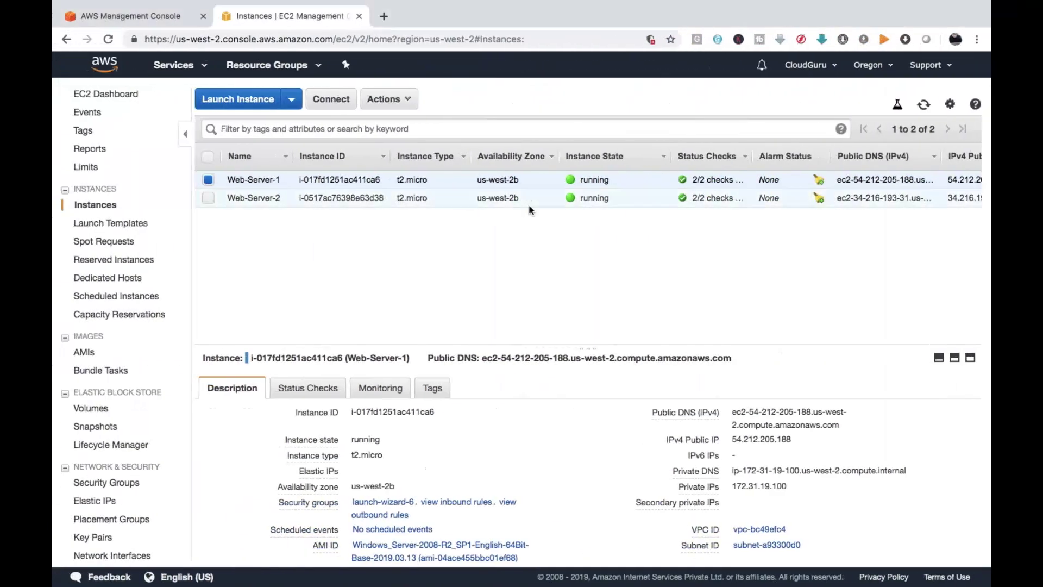
key(ctrl+Left)
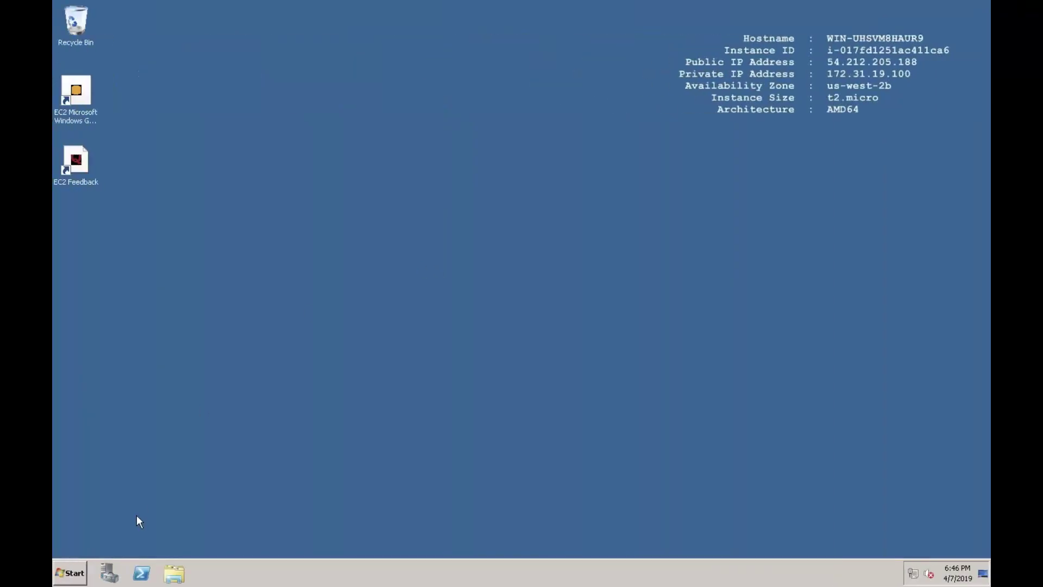
click(108, 574)
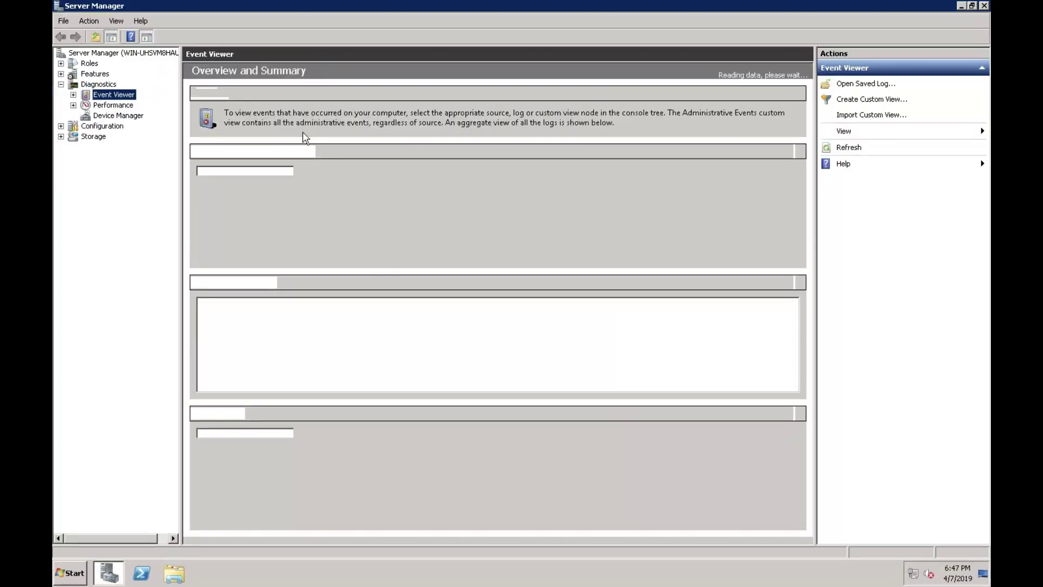
click(89, 63)
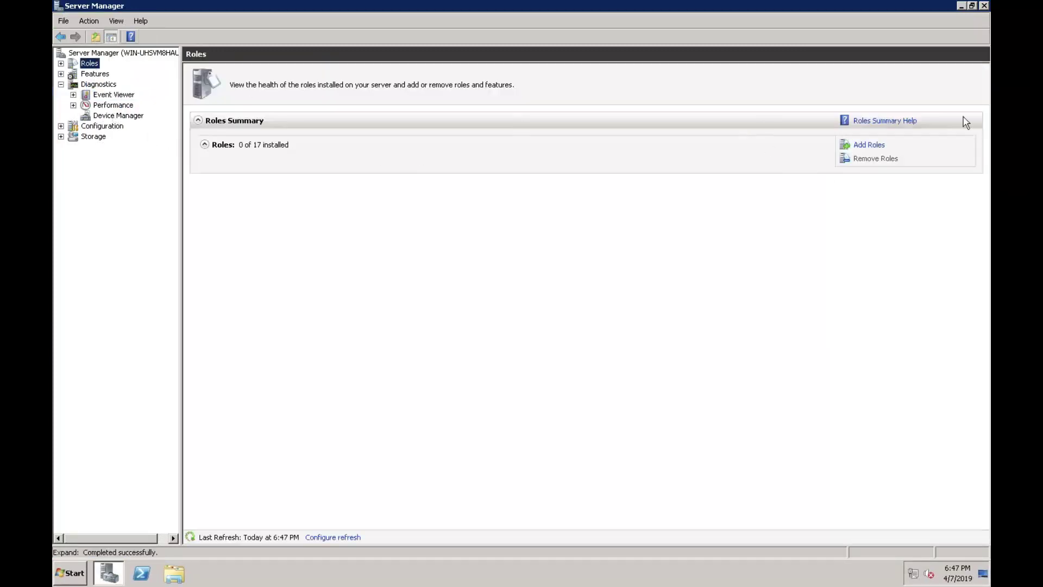
click(870, 145)
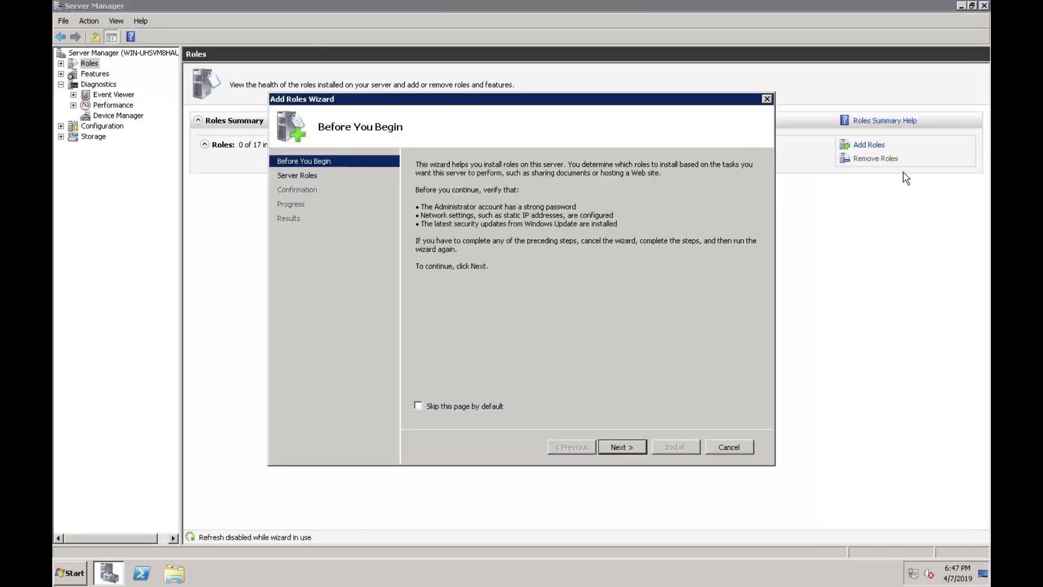
click(629, 449)
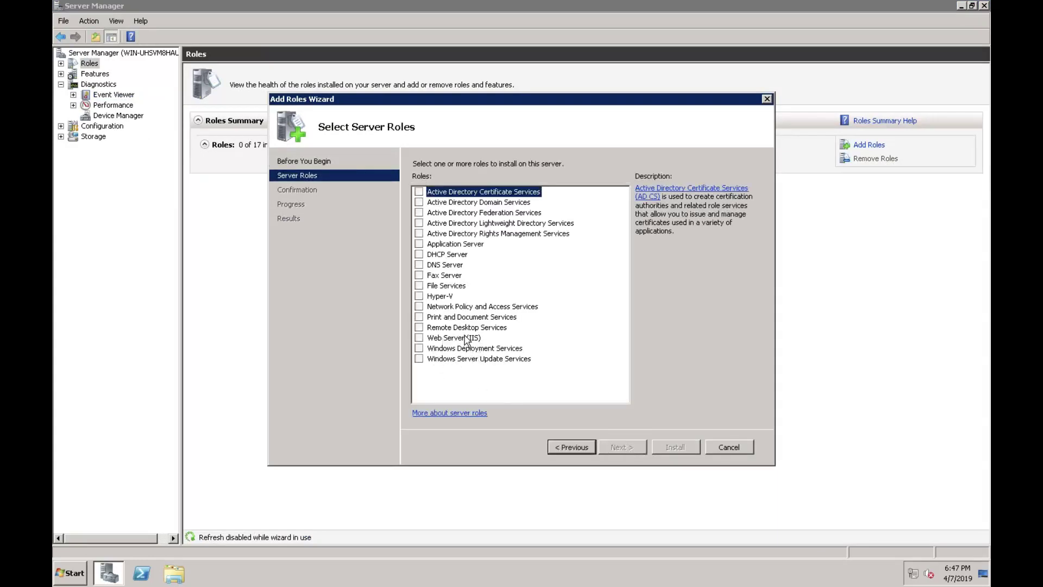
Step: Select the Web Server (IIS) role on AWS-Web-1 and install it with the default role services
click(418, 338)
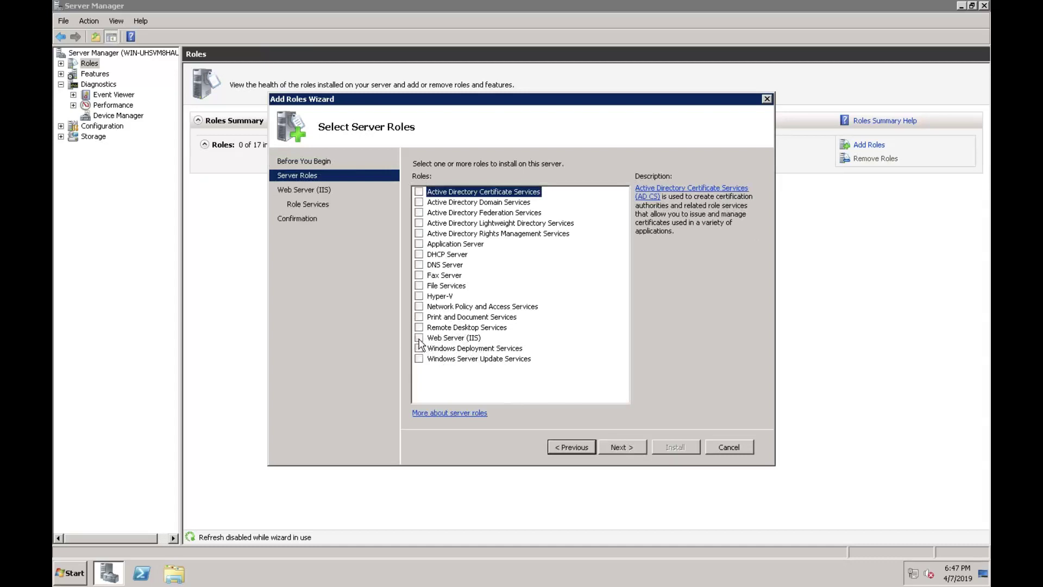
click(462, 340)
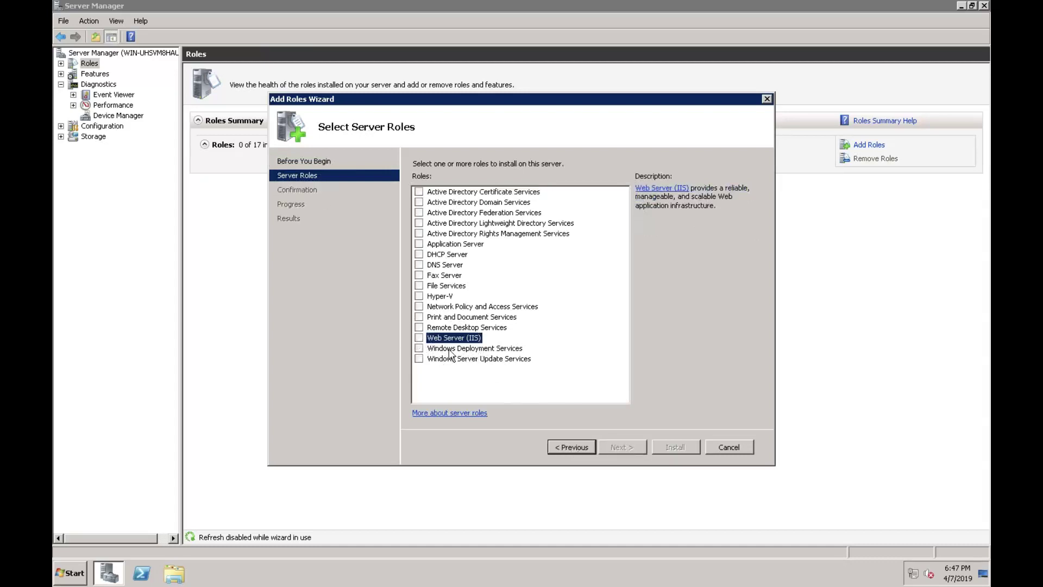
click(419, 338)
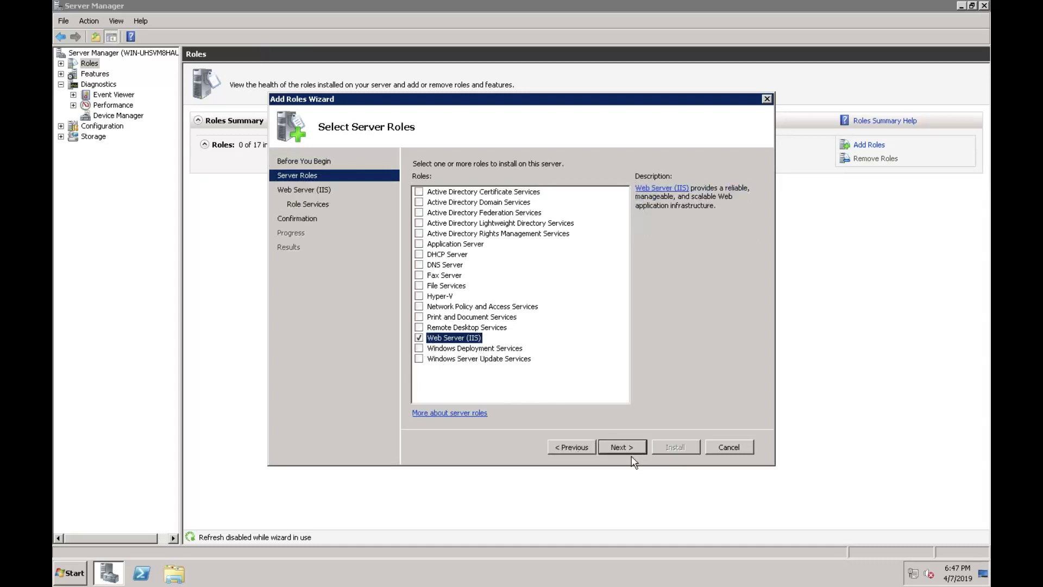
click(622, 447)
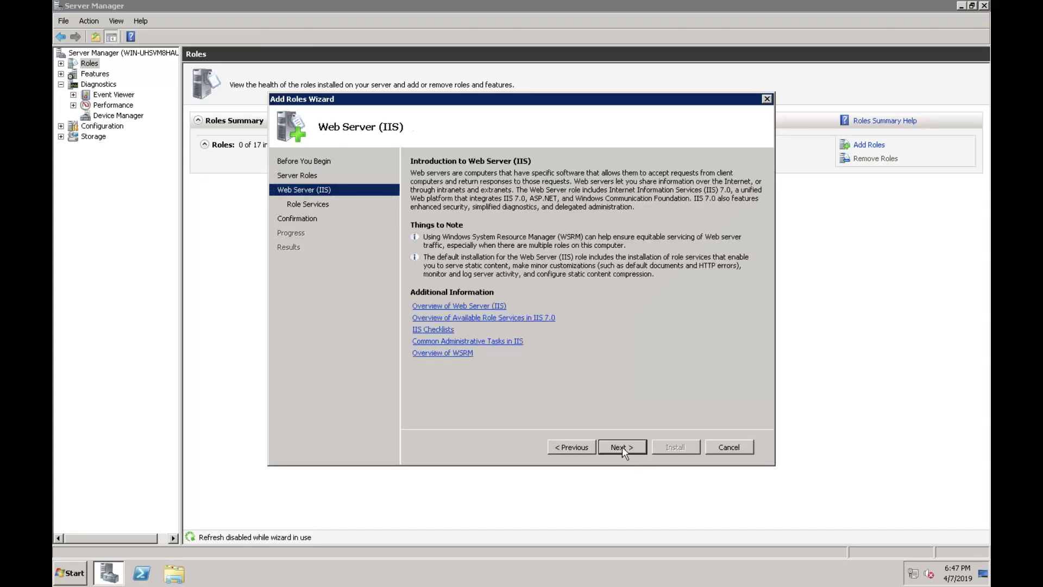
click(622, 447)
click(623, 448)
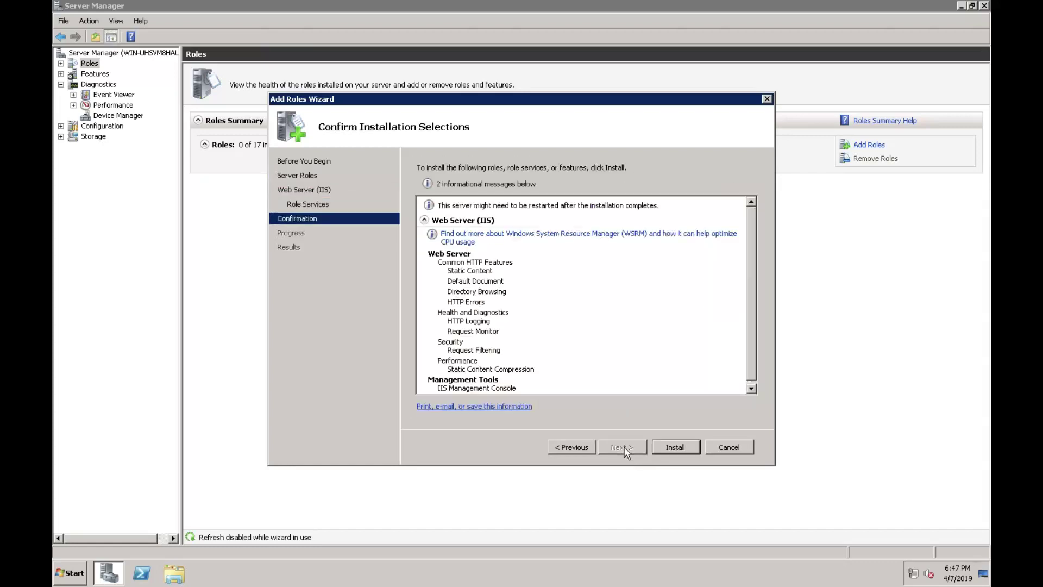
click(670, 448)
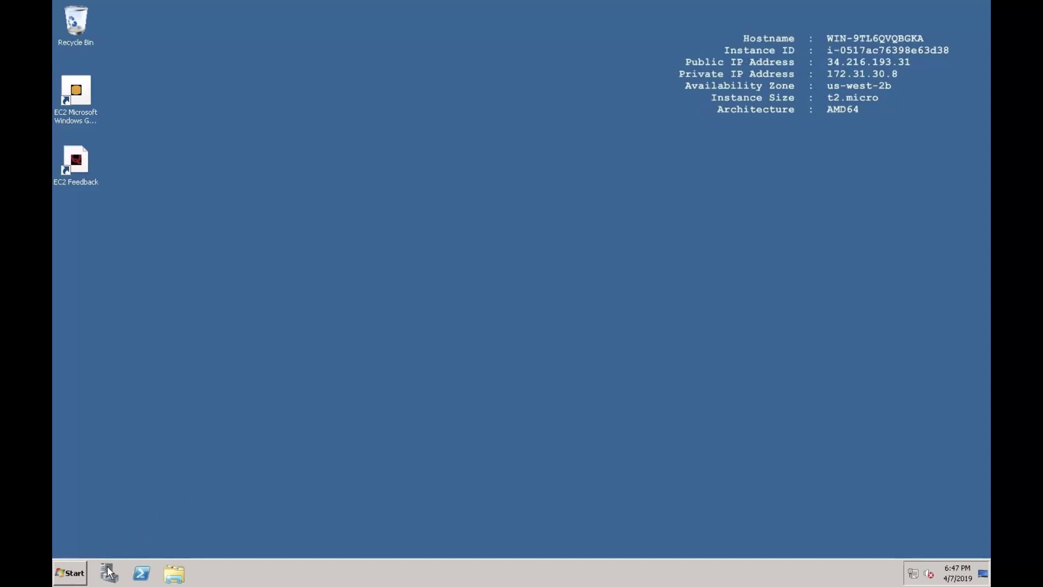
Step: In the AWS-Web-2 remote session, open Server Manager's Roles view and advance the Add Roles wizard to server role selection
click(108, 570)
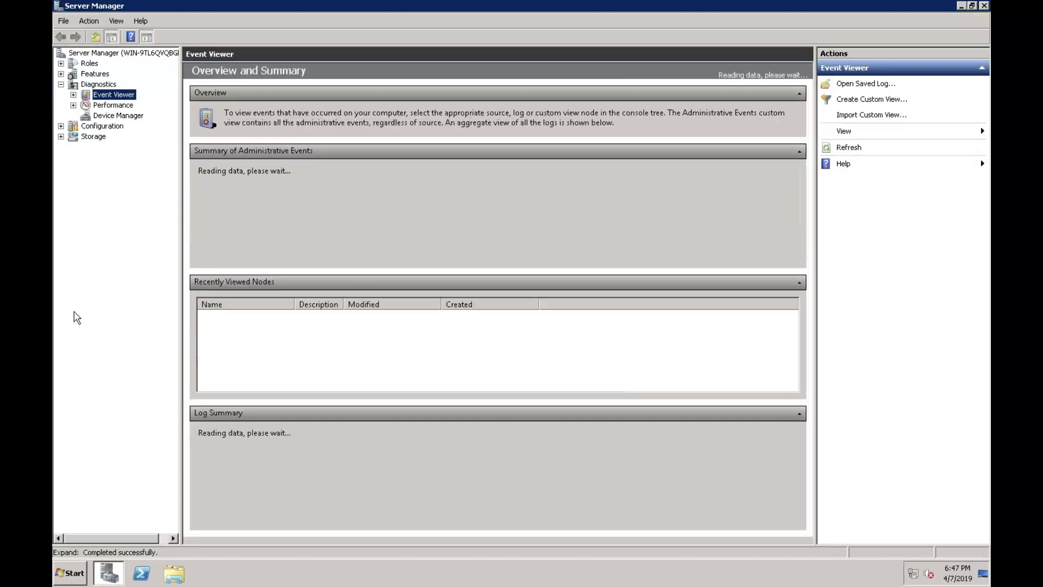
click(89, 64)
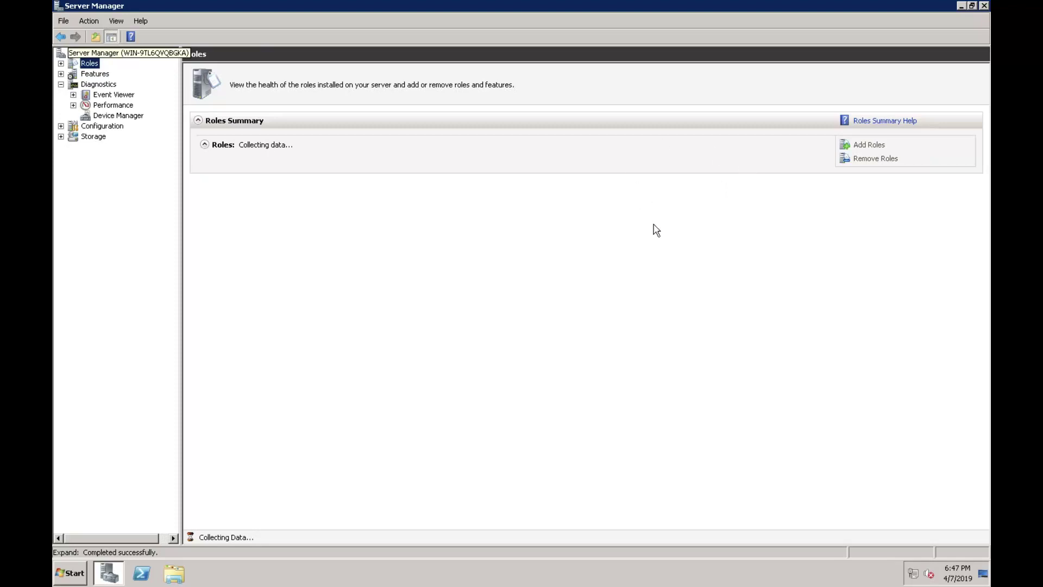
click(870, 147)
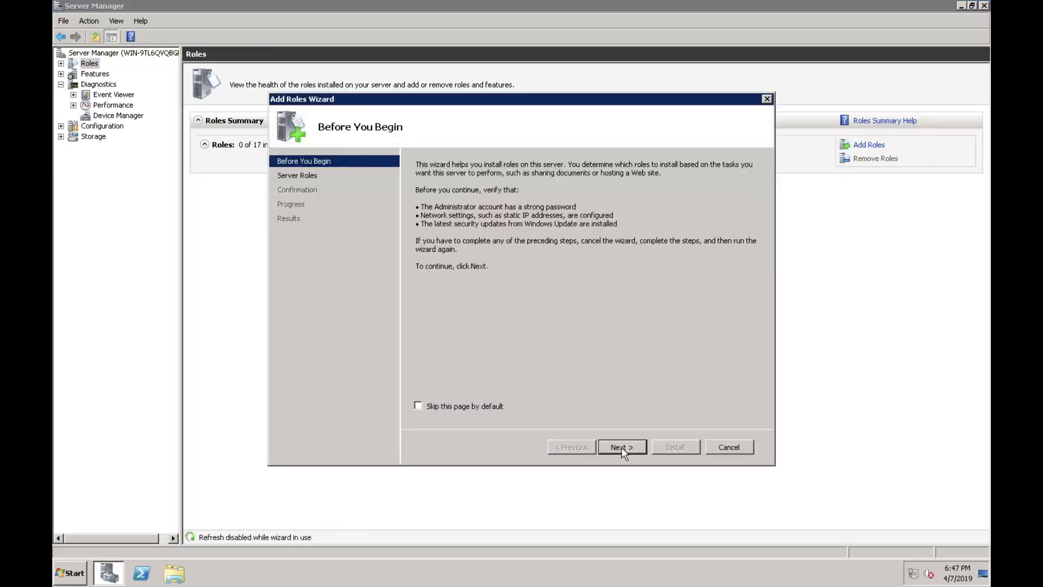
click(621, 448)
Step: Select the Web Server (IIS) role on AWS-Web-2 and install it with the default role services
click(443, 339)
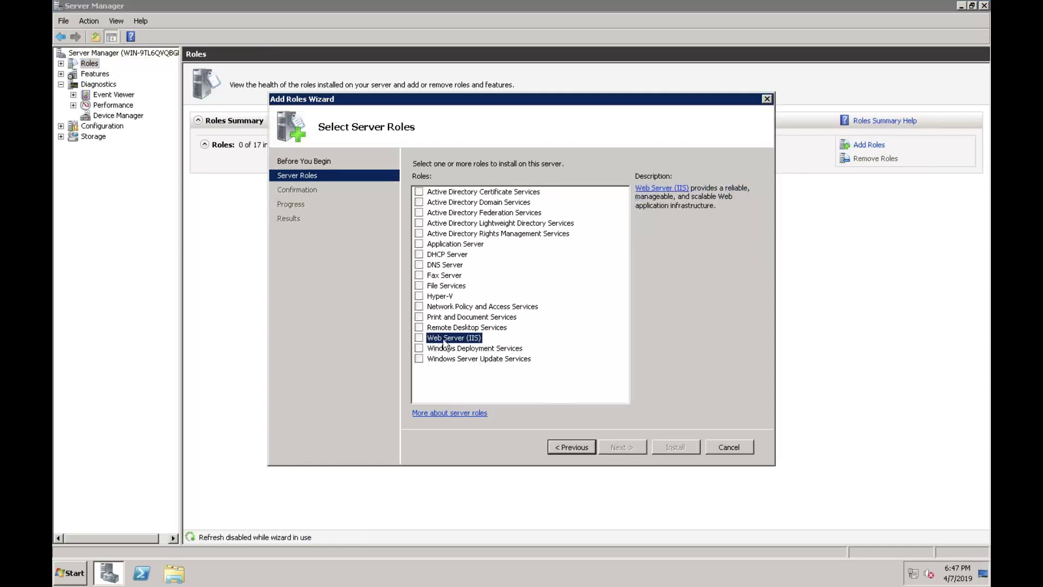
click(419, 338)
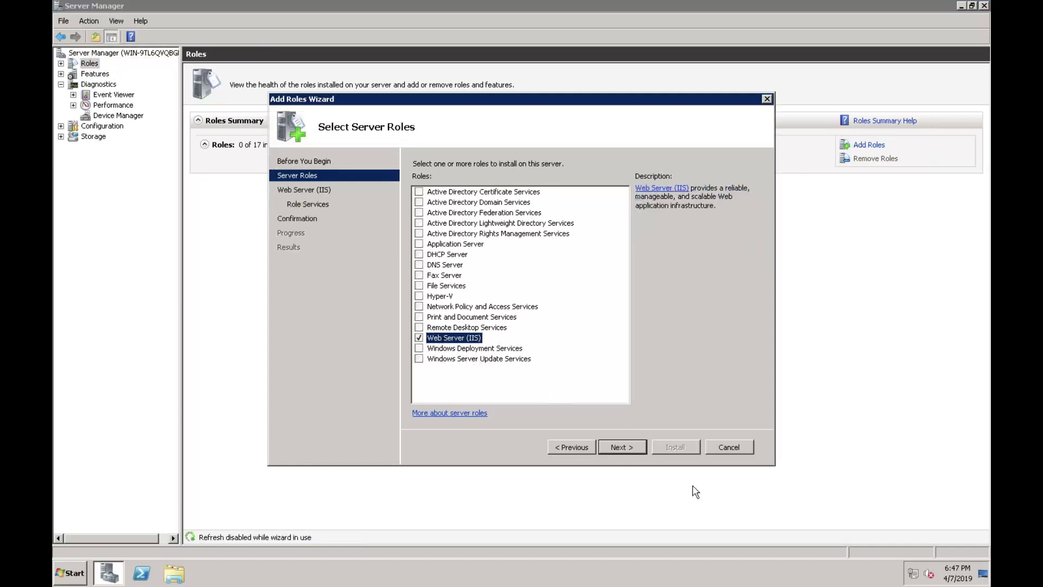
click(628, 452)
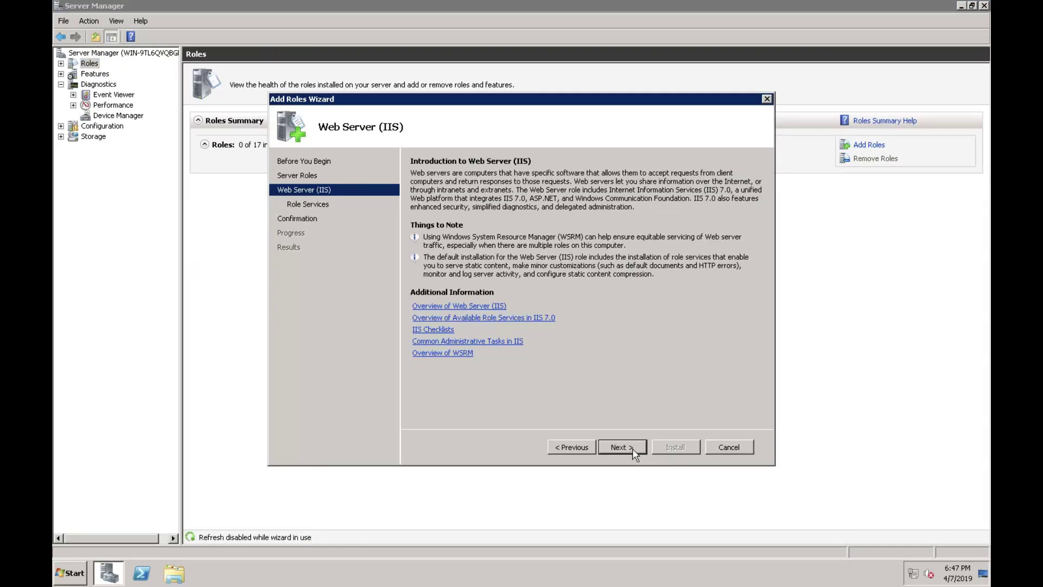
click(633, 448)
click(633, 449)
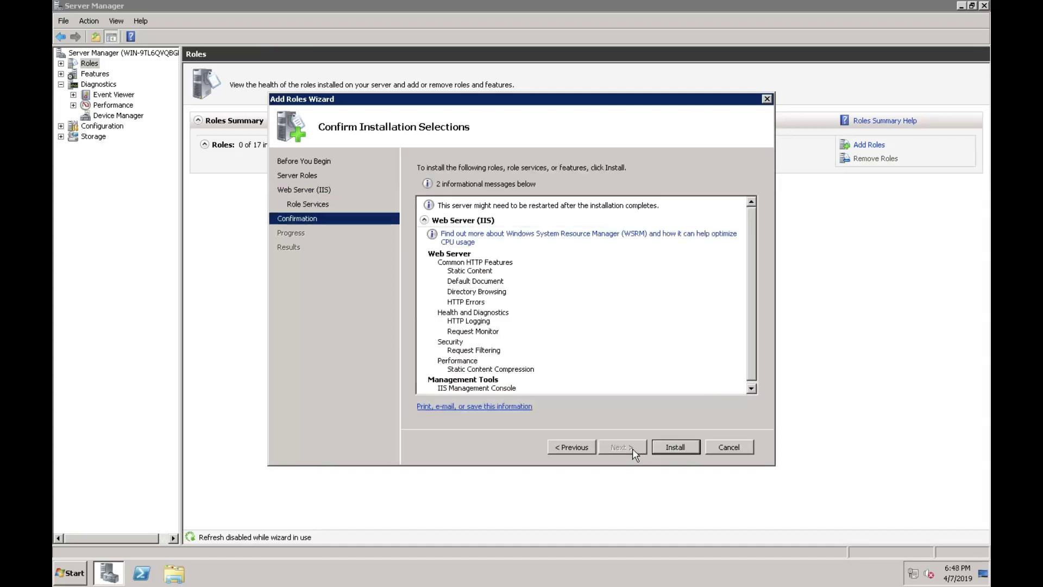
click(675, 444)
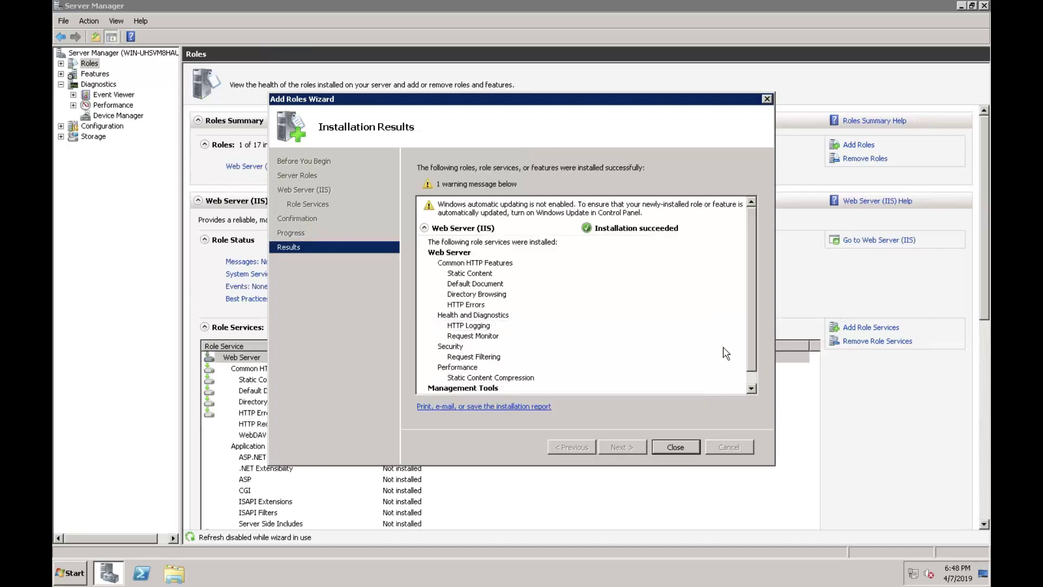
Step: Back in the AWS-Web-1 remote session, close the Add Roles wizard's installation results and Server Manager
click(680, 447)
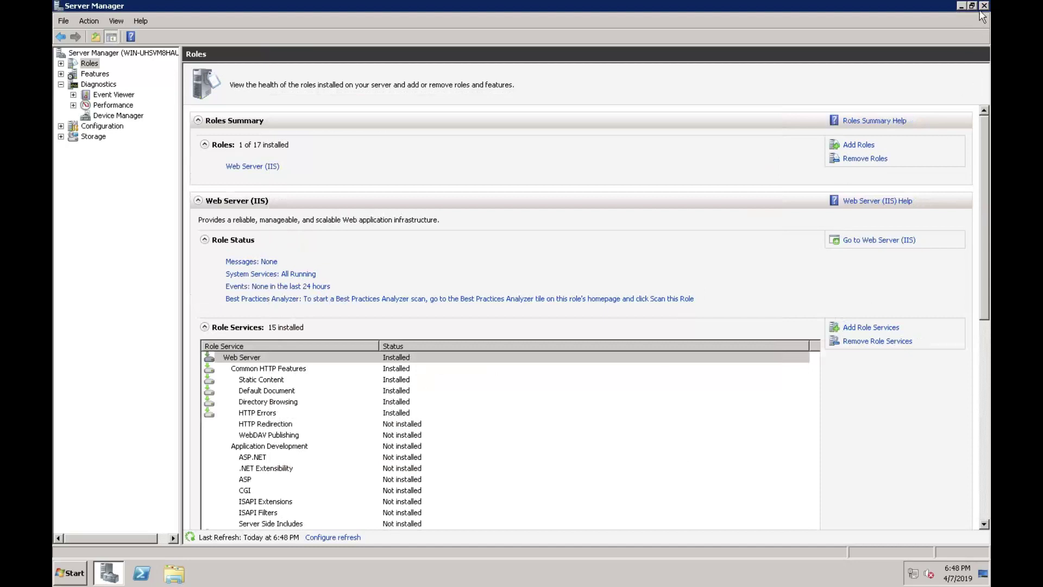
click(963, 7)
click(687, 86)
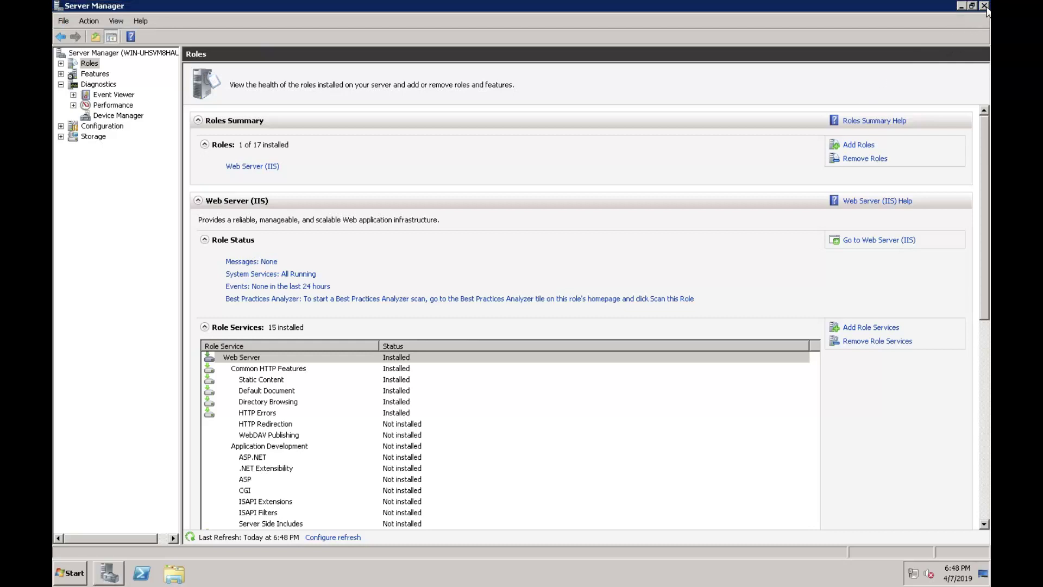
click(986, 6)
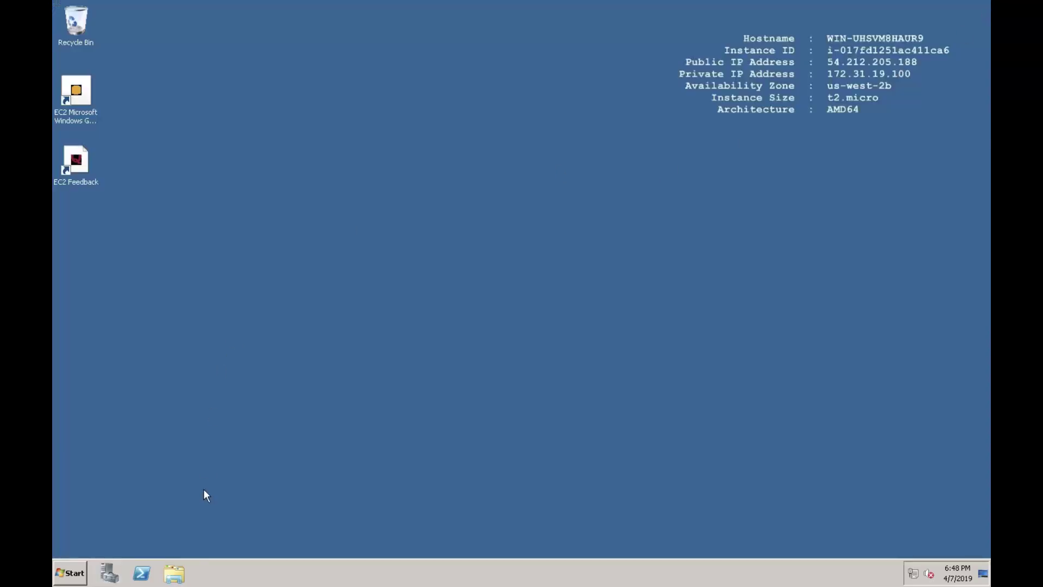
Step: In the AWS-Web-1 remote session, open File Explorer and browse to C:\inetpub\wwwroot
click(174, 573)
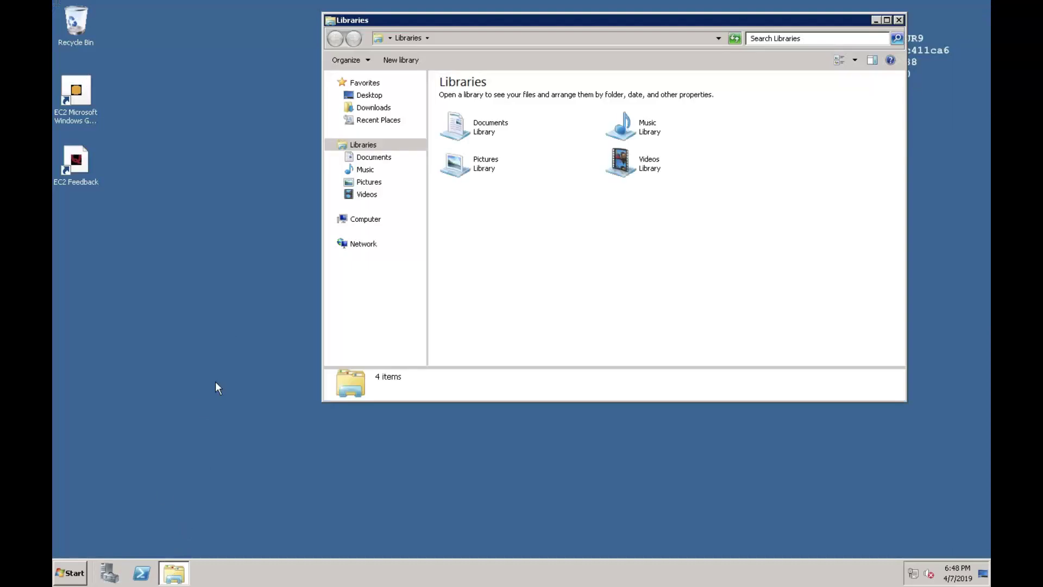
click(366, 220)
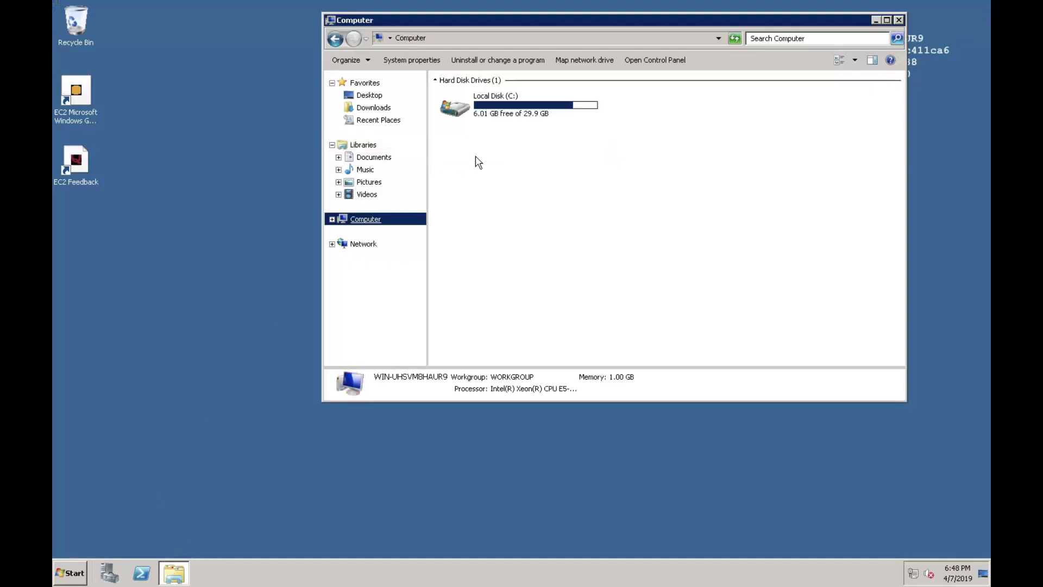
double_click(505, 110)
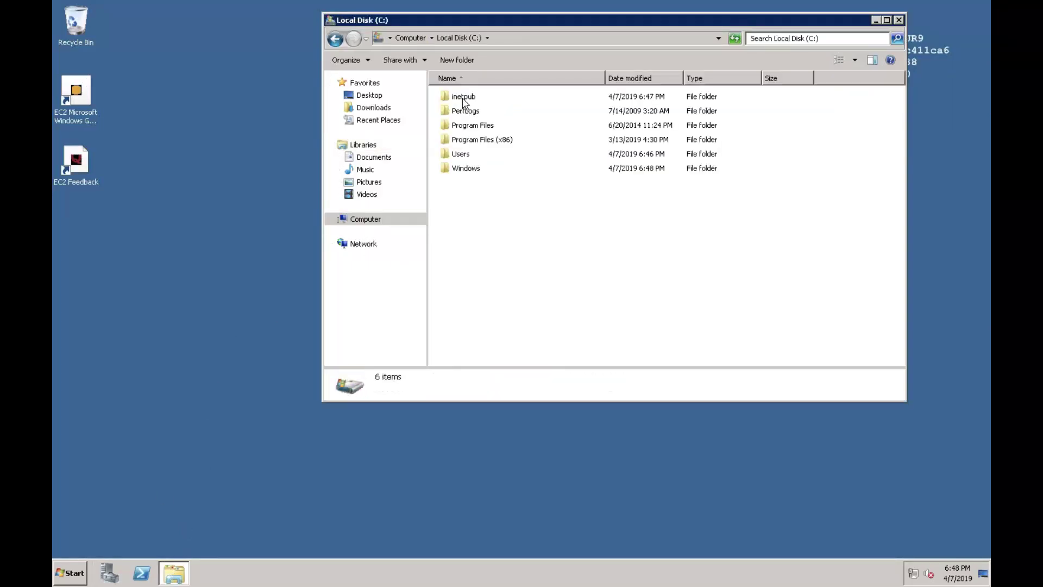
double_click(463, 96)
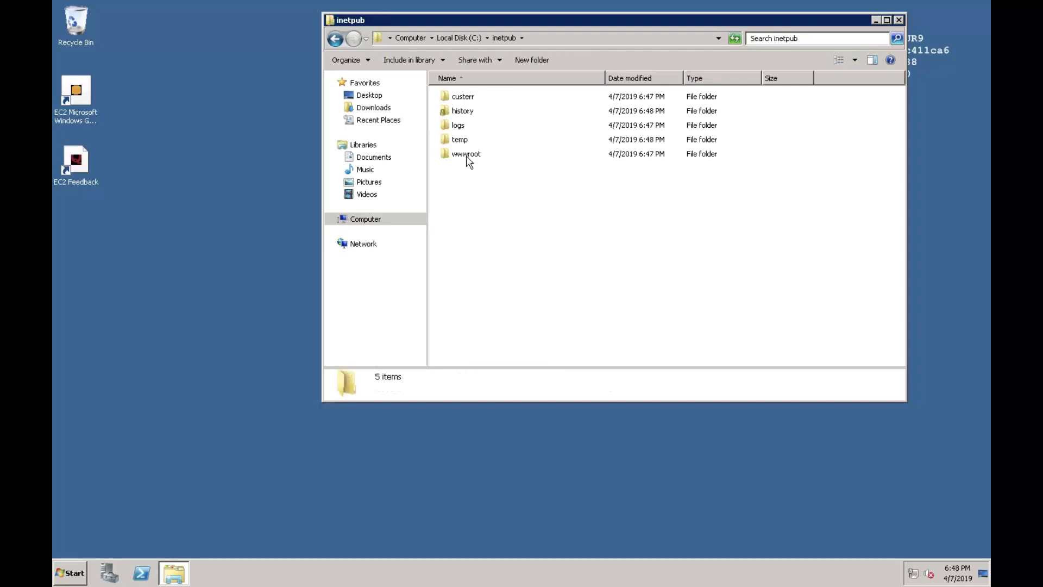
double_click(468, 157)
Step: Open iisstart in Notepad, add the line "THIS IS WEB SERVER -1" below the container div tag, and save the file
right_click(459, 97)
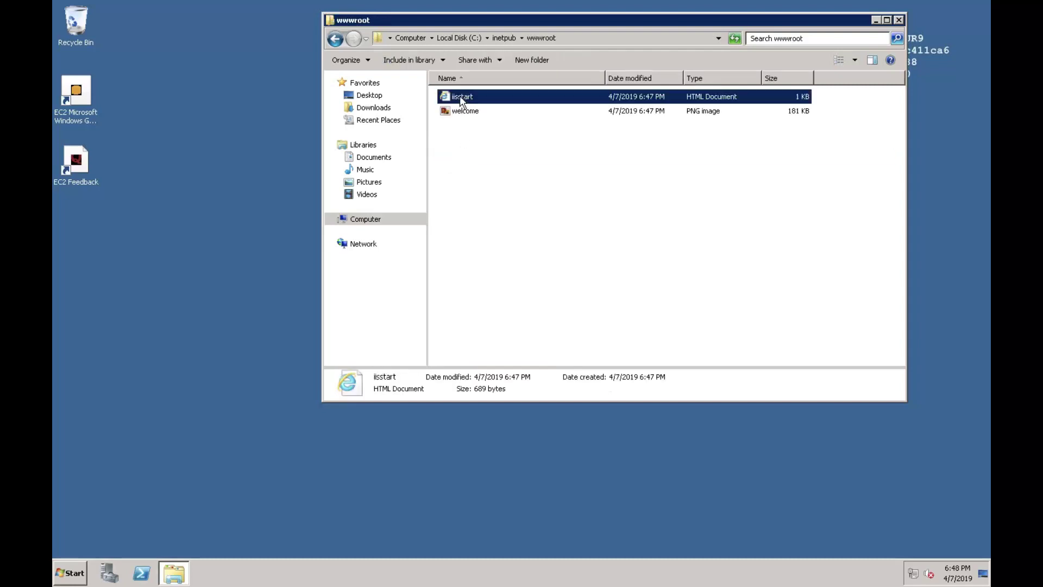
mouse_move(507, 136)
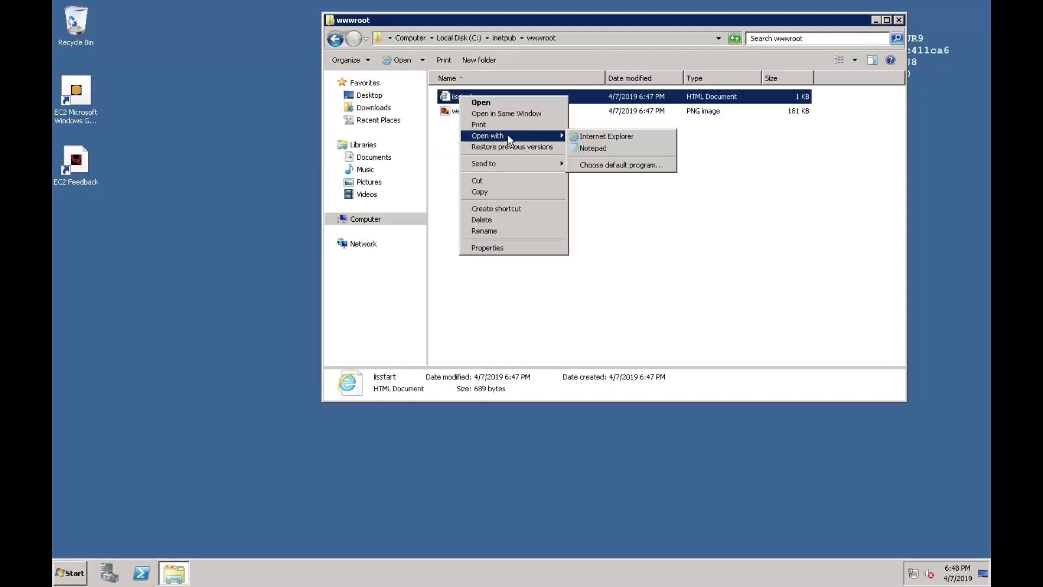
click(585, 147)
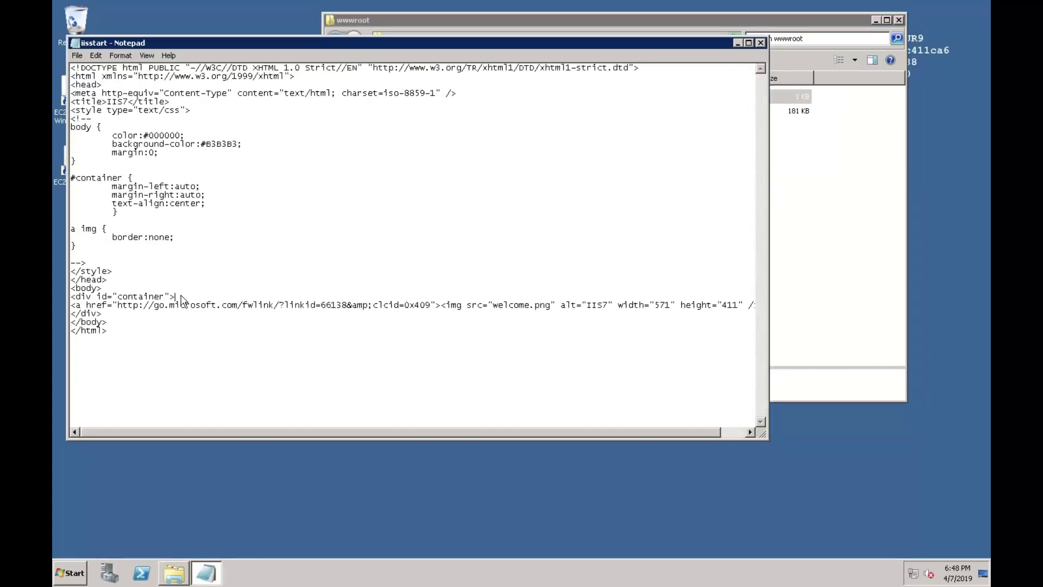
key(Return)
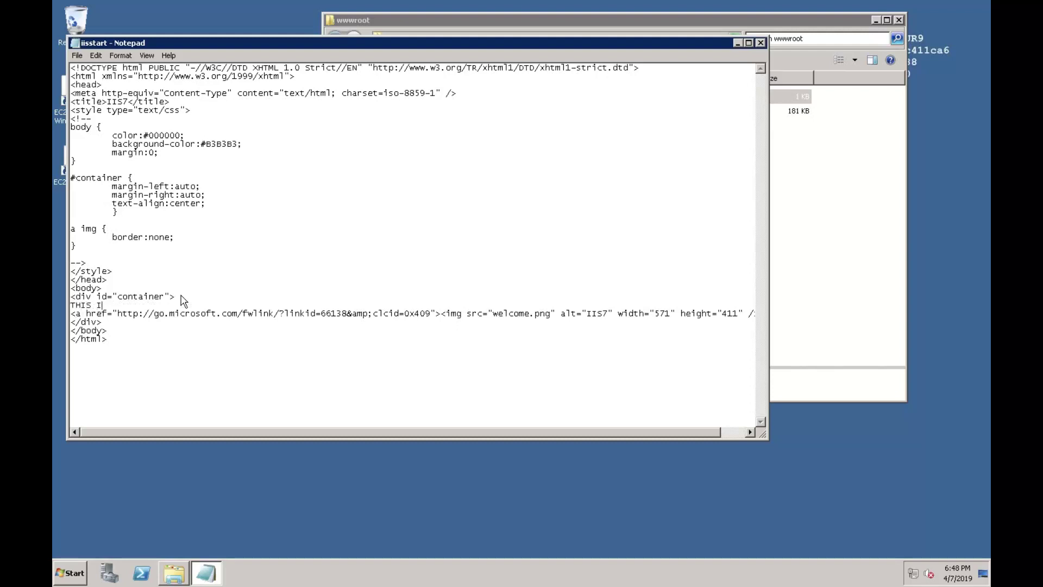
text(THIS IS WEB SERVER -1)
click(761, 43)
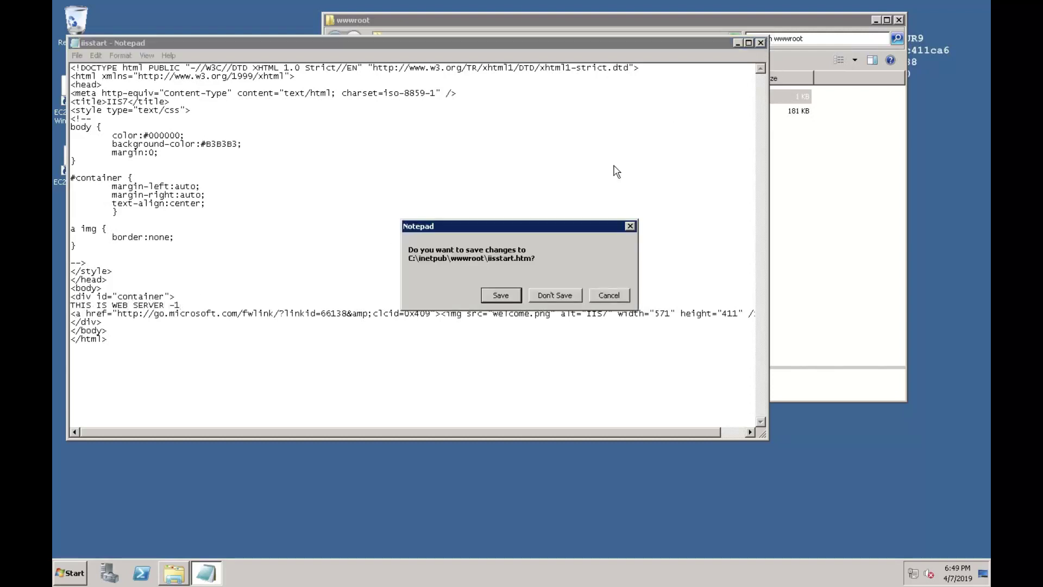
click(499, 292)
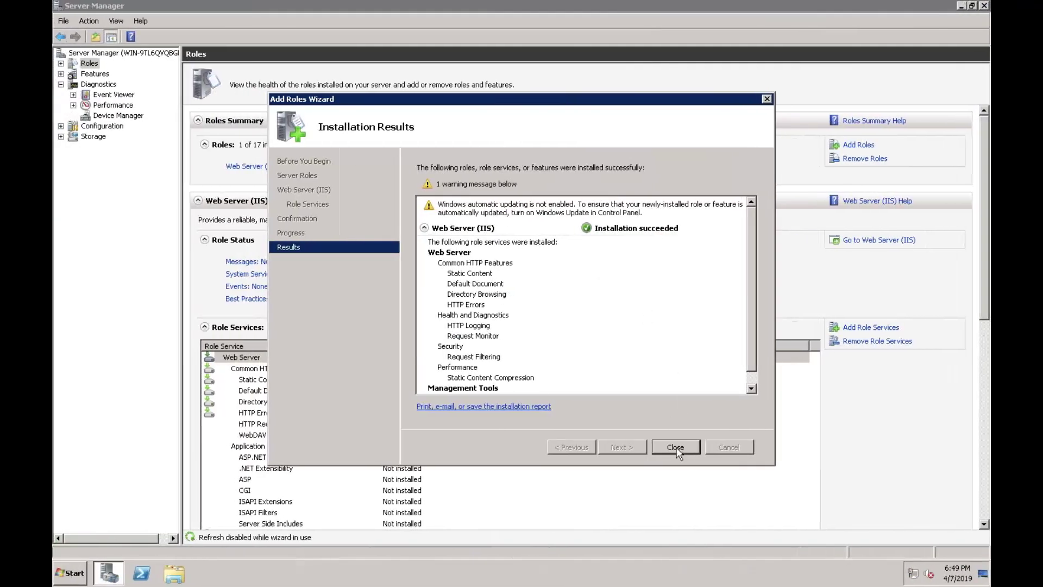
Step: Switch to the AWS-Web-2 remote session and close the Add Roles wizard's installation results and Server Manager
click(676, 446)
click(678, 446)
mouse_move(981, 8)
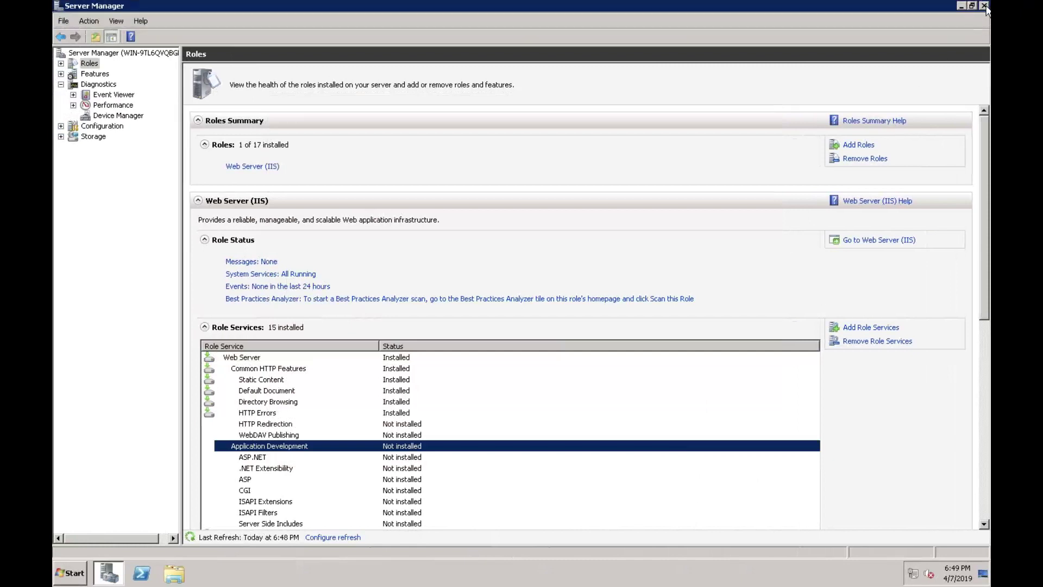
click(985, 6)
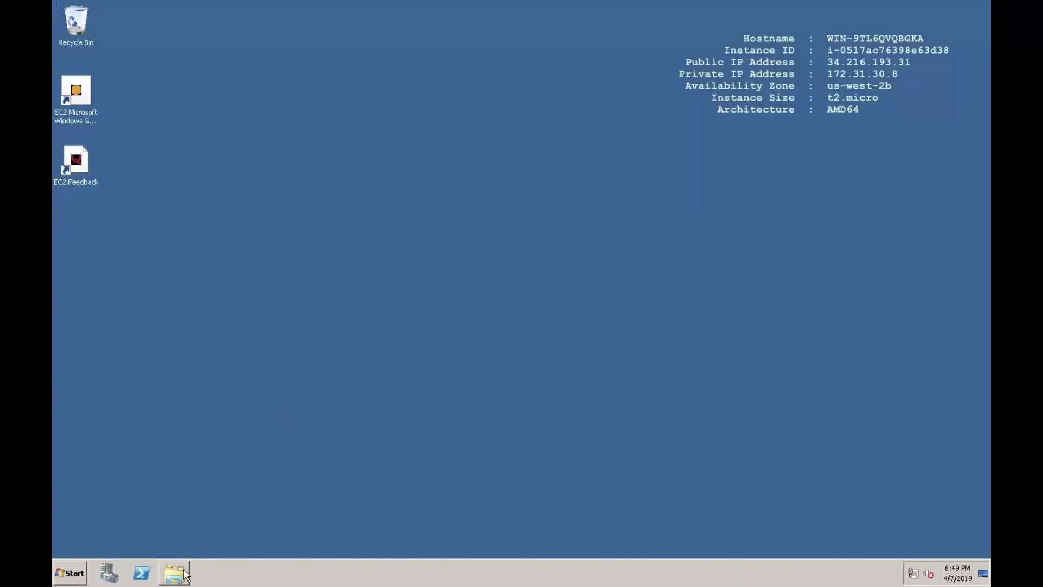
Step: In the AWS-Web-2 remote session, open File Explorer and browse to C:\inetpub\wwwroot
click(175, 579)
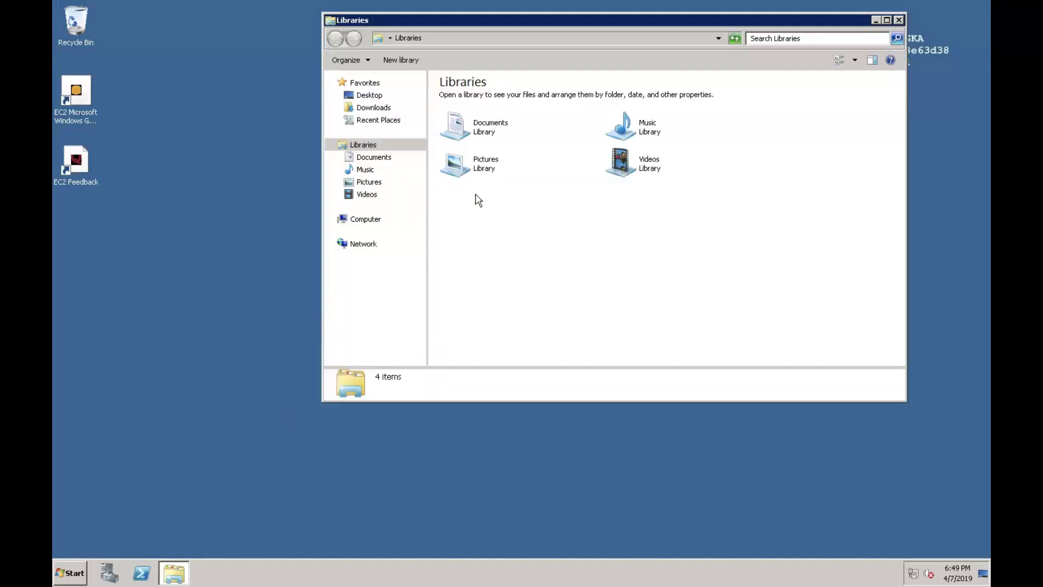
click(366, 222)
double_click(500, 104)
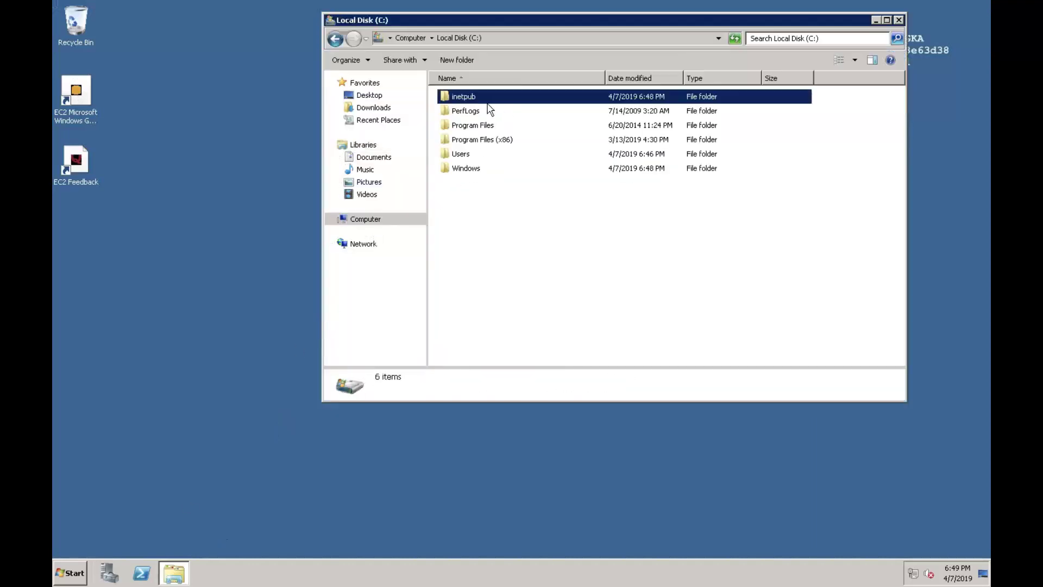
click(467, 100)
double_click(467, 100)
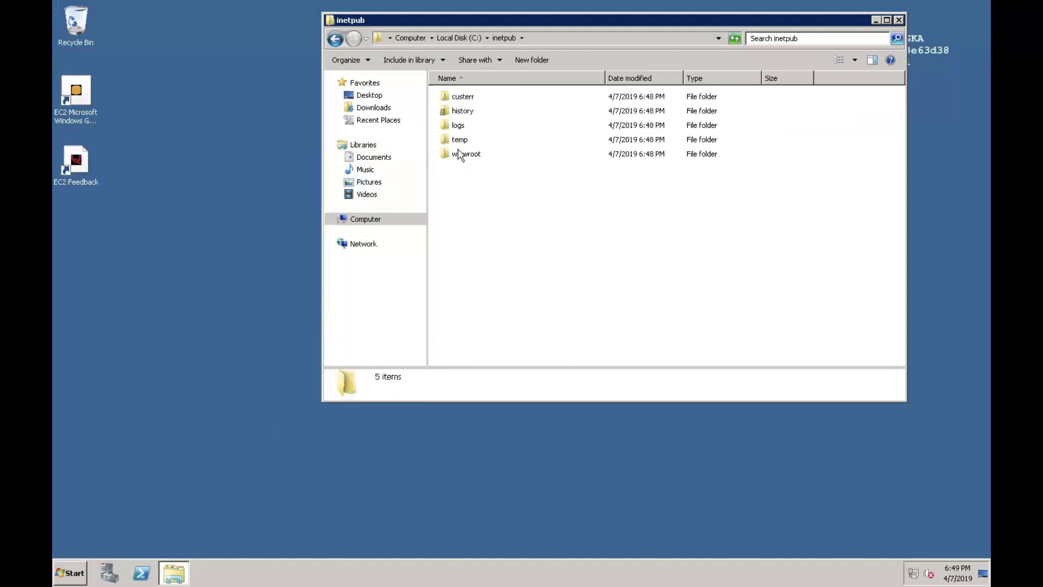
double_click(462, 154)
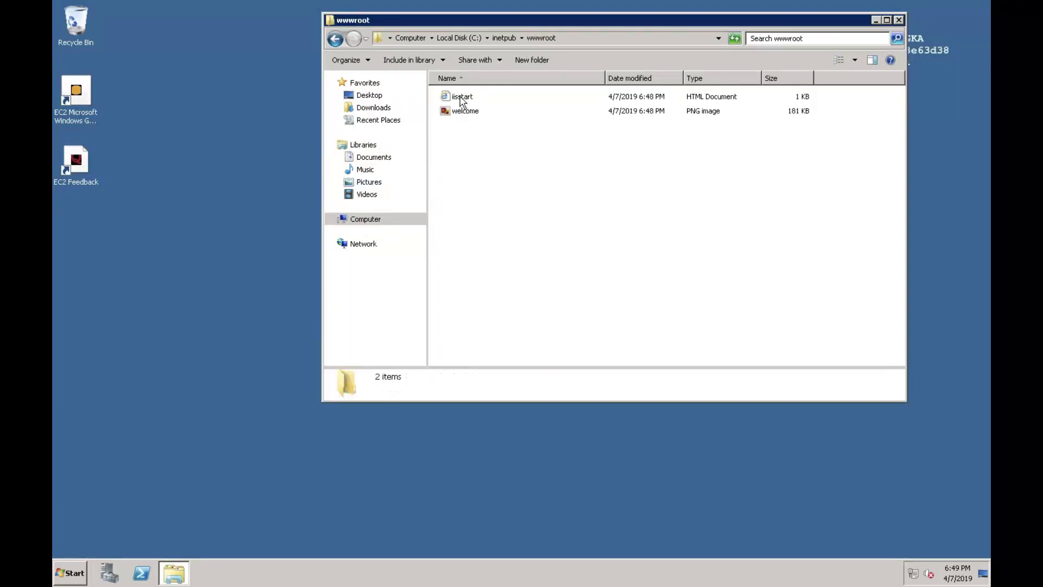
right_click(461, 100)
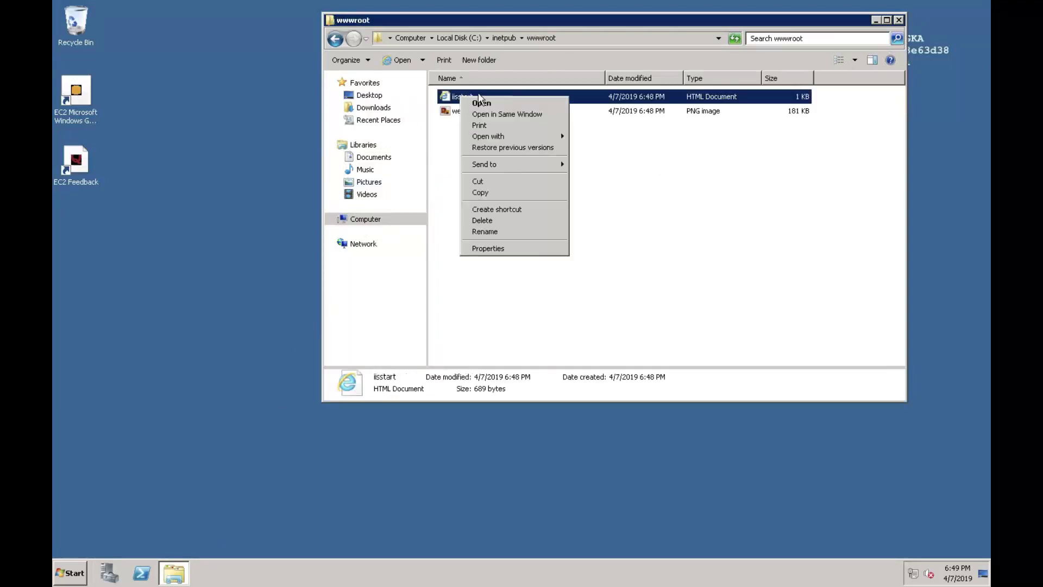
click(500, 140)
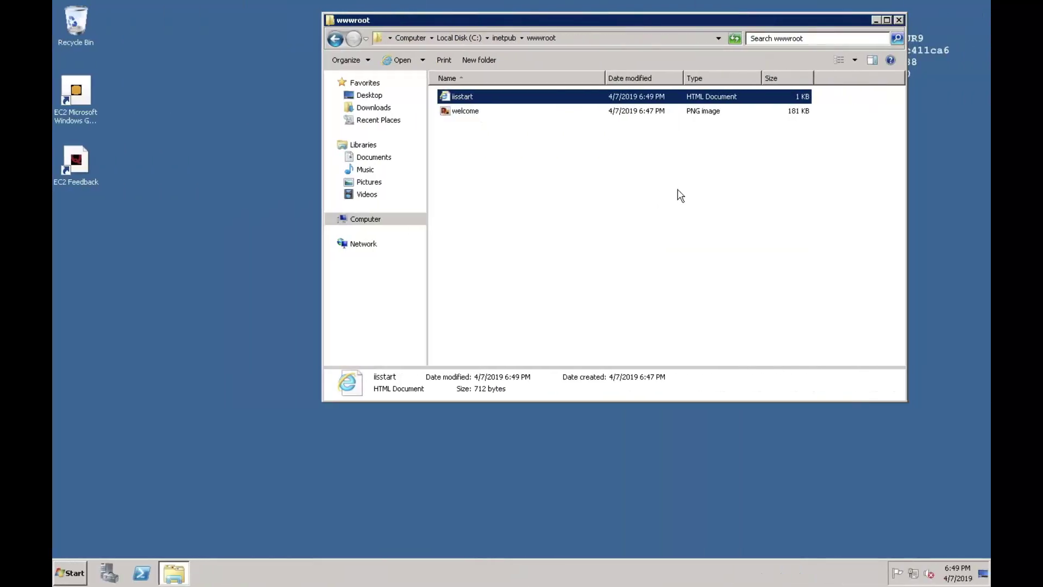
click(561, 135)
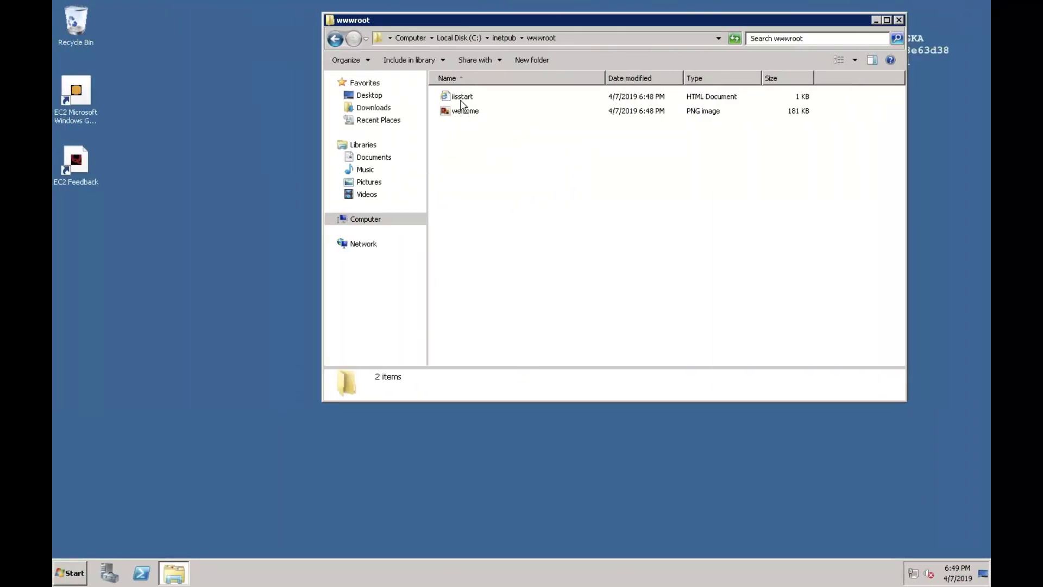
Step: Open AWS-Web-2's iisstart in Notepad, add the line "THIS IS WEB SERVER2" below the container div tag, and save the file
click(461, 100)
right_click(480, 101)
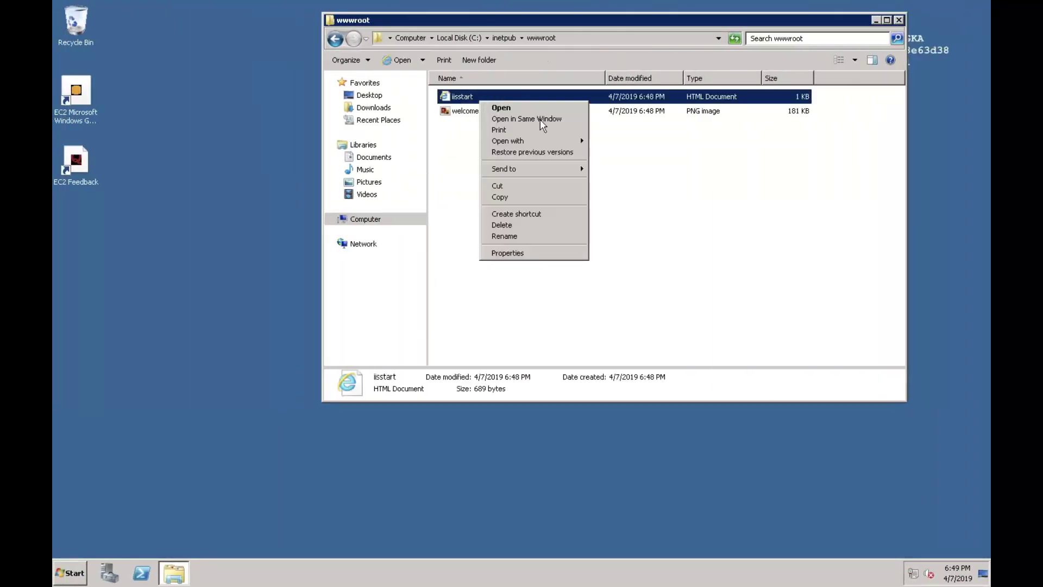
mouse_move(536, 141)
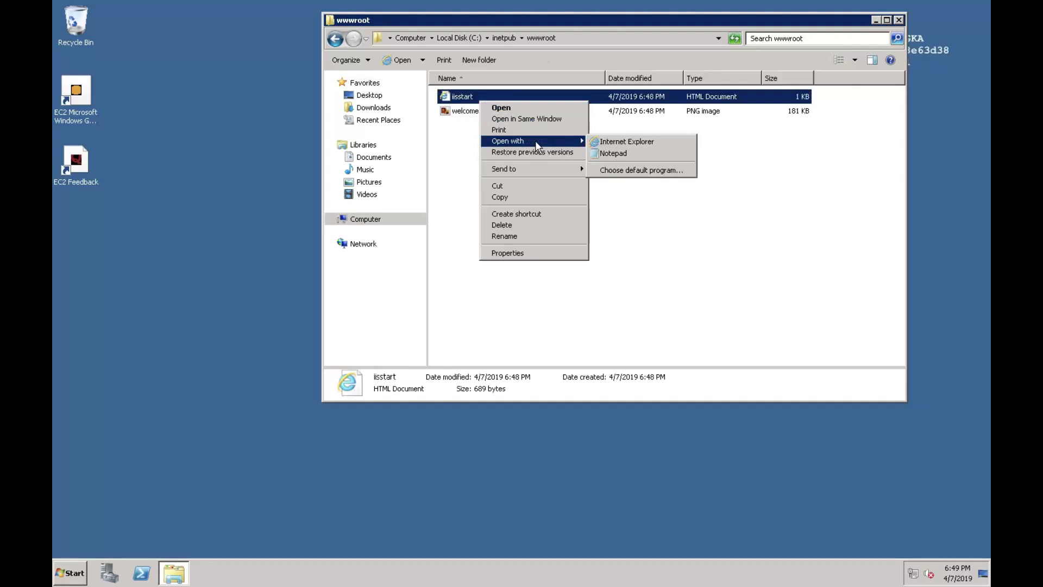
click(614, 154)
click(192, 296)
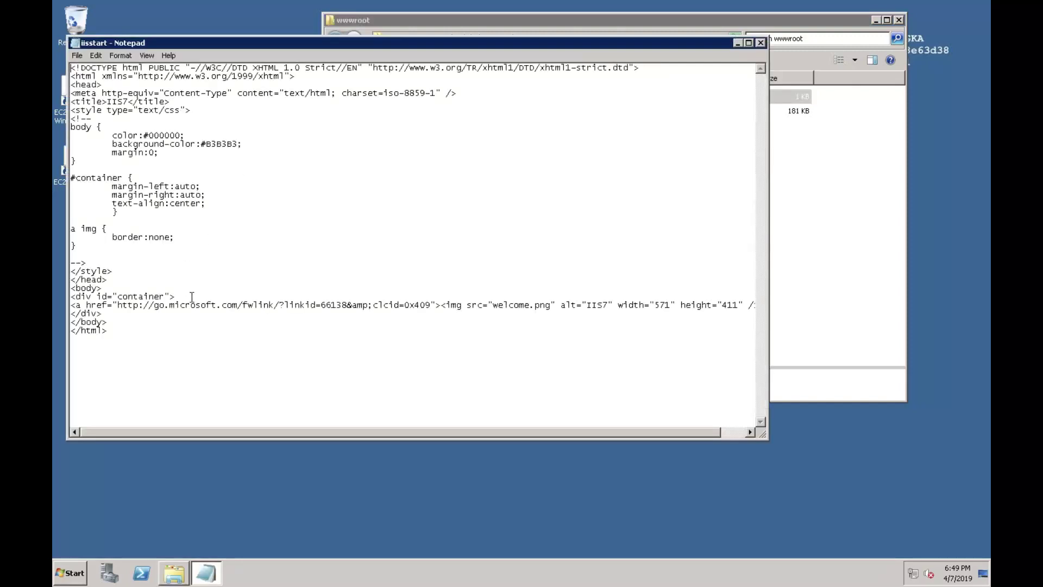
key(Return)
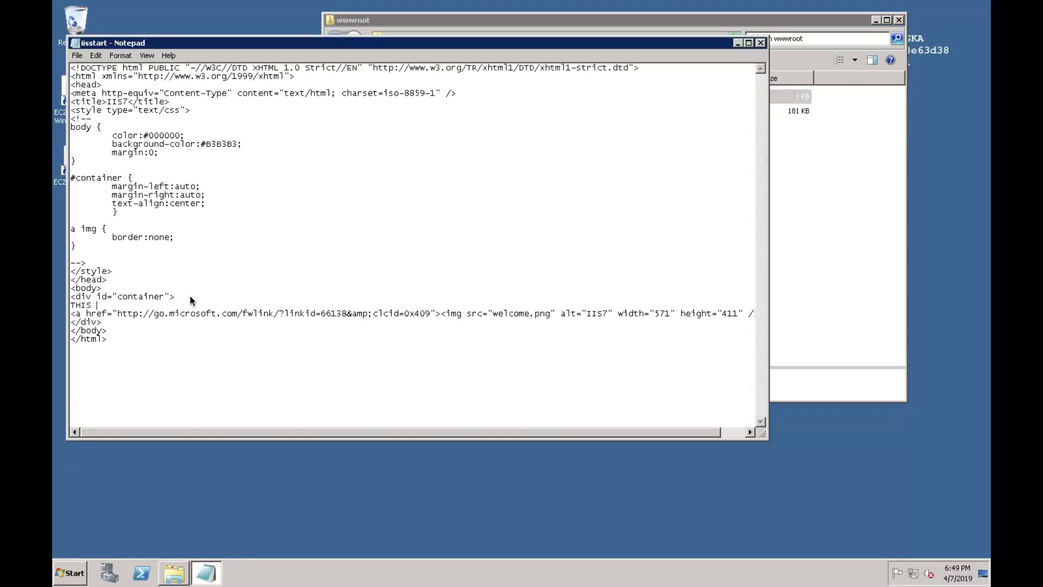
text(THIS IS WEB SERVER2)
click(762, 44)
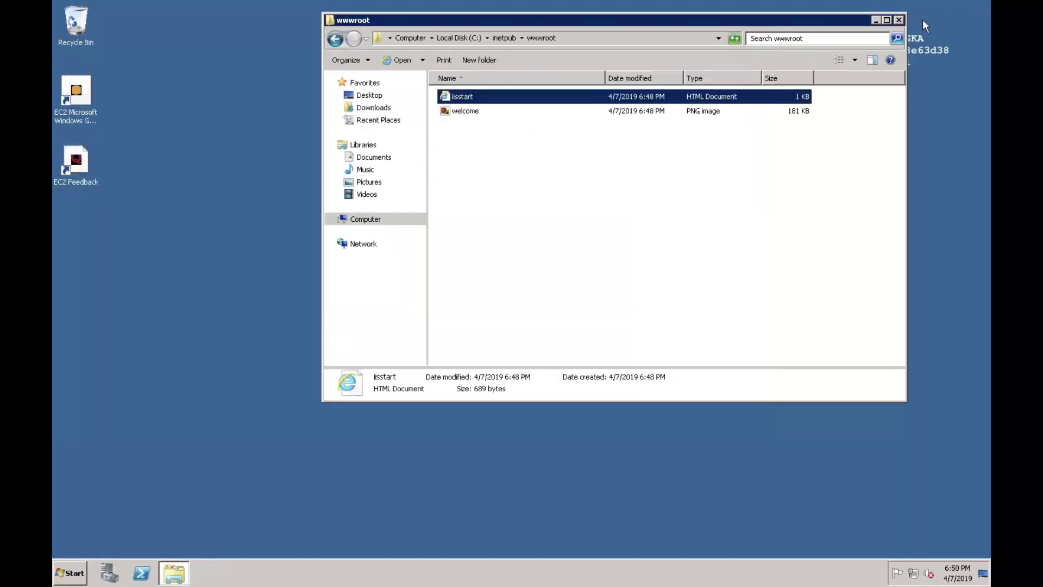
Step: Close the wwwroot folder windows in the AWS-Web-2 and AWS-Web-1 remote sessions
click(899, 20)
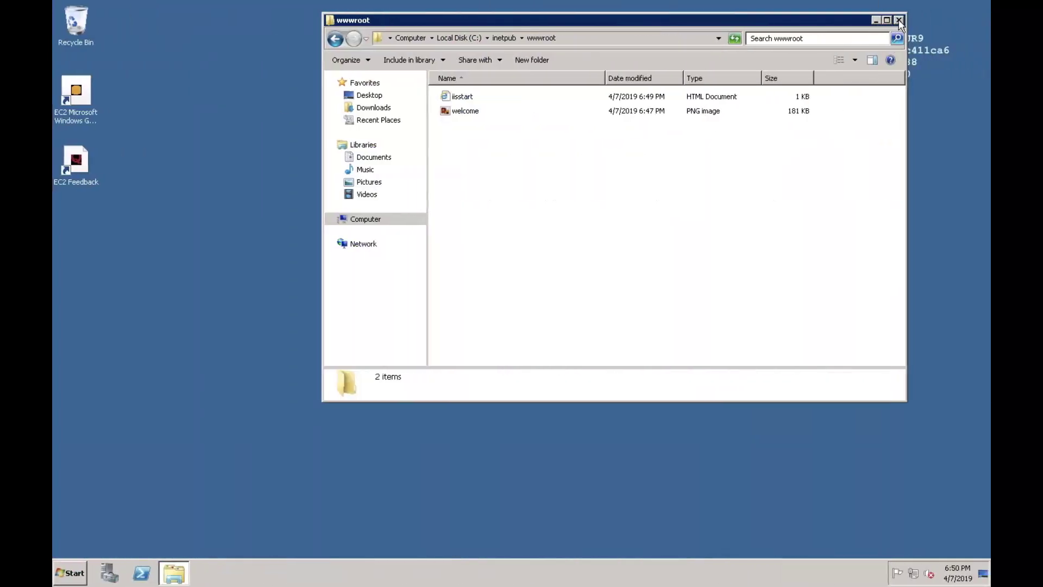
click(899, 20)
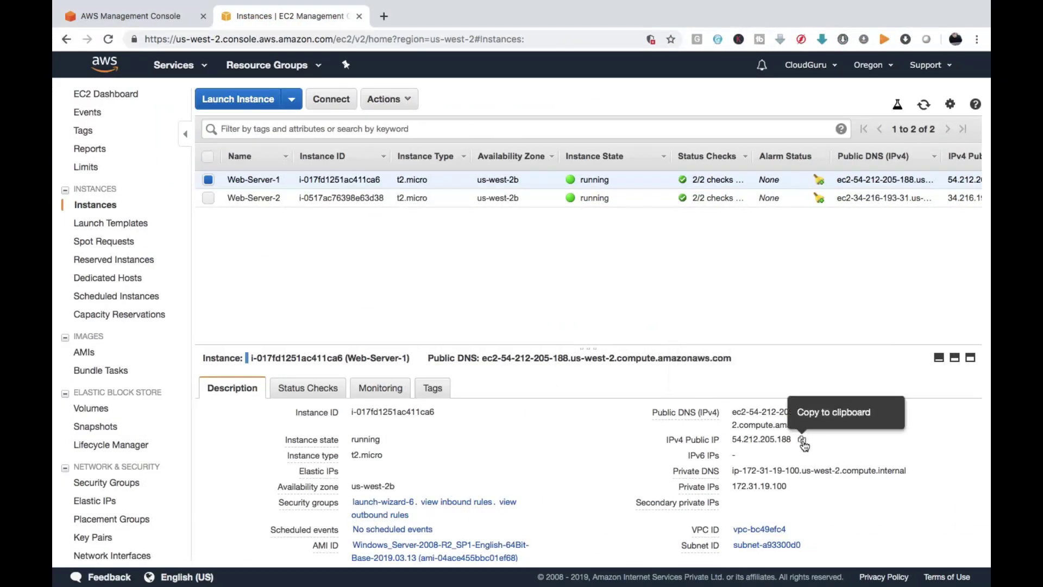
Step: In the EC2 console, copy Web-Server-1's IPv4 public IP and load 54.212.205.188 in a new browser tab to check its page
click(802, 440)
click(384, 16)
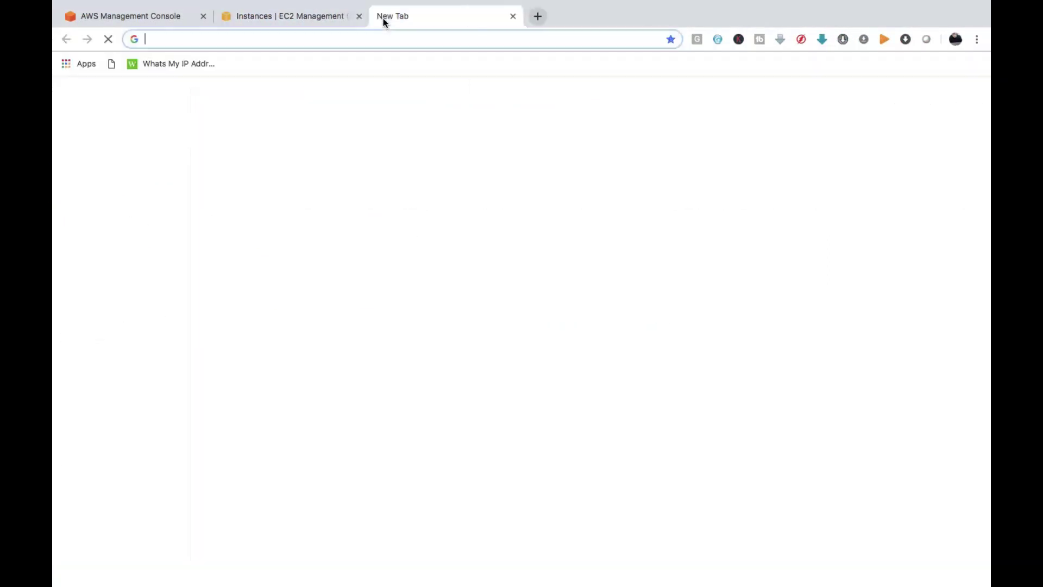
right_click(355, 42)
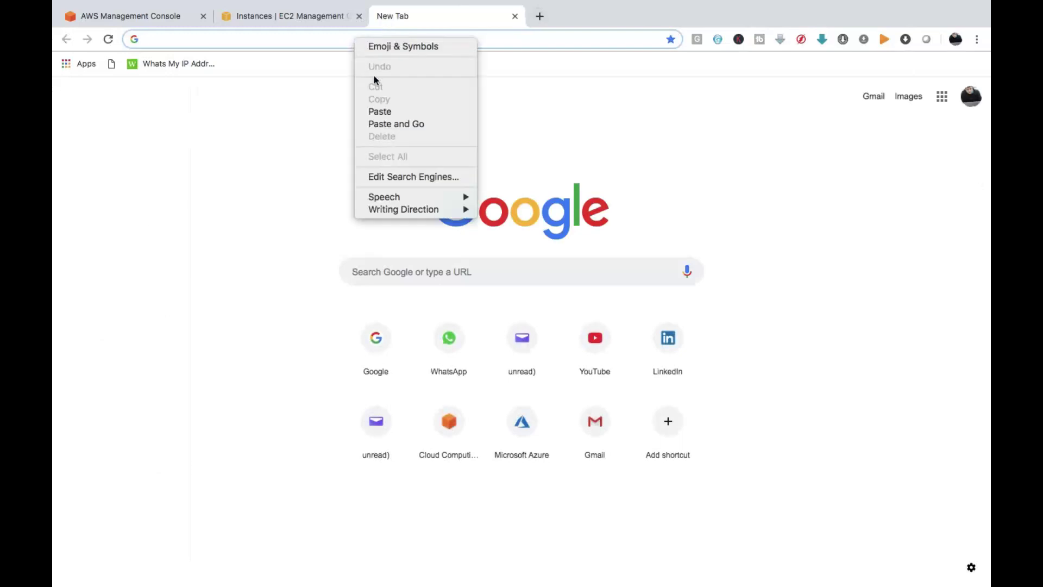
click(381, 111)
key(Return)
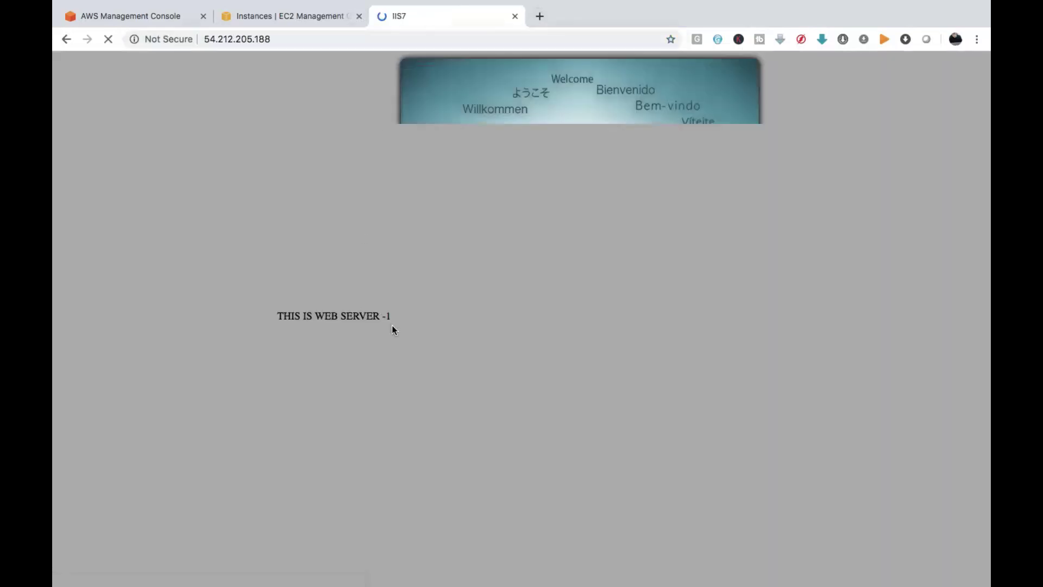
Step: Select Web-Server-2 in the EC2 console, copy its IPv4 public IP, and load 34.216.193.31 in a new browser tab to check its page
click(300, 11)
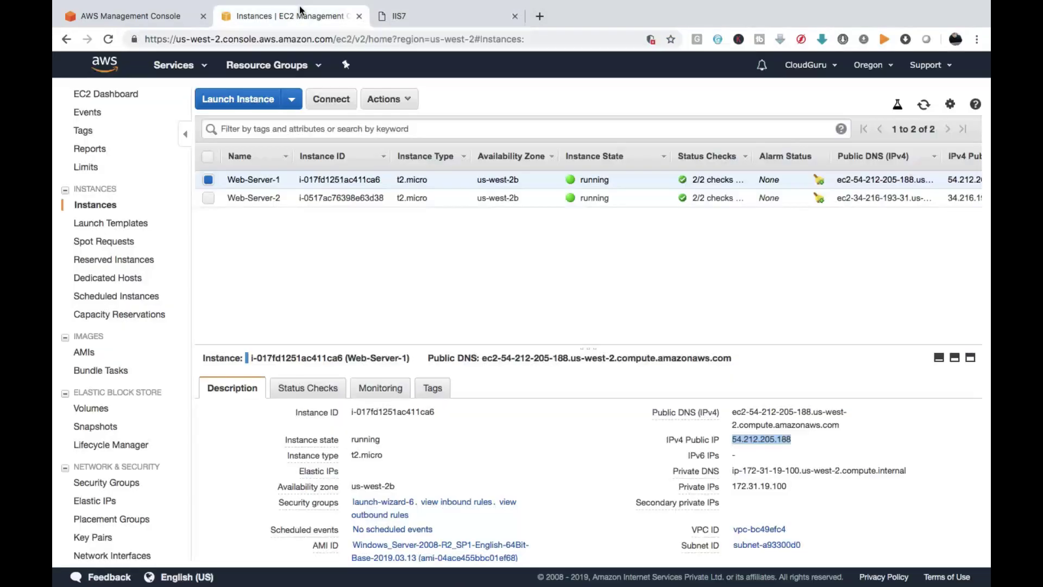
click(209, 198)
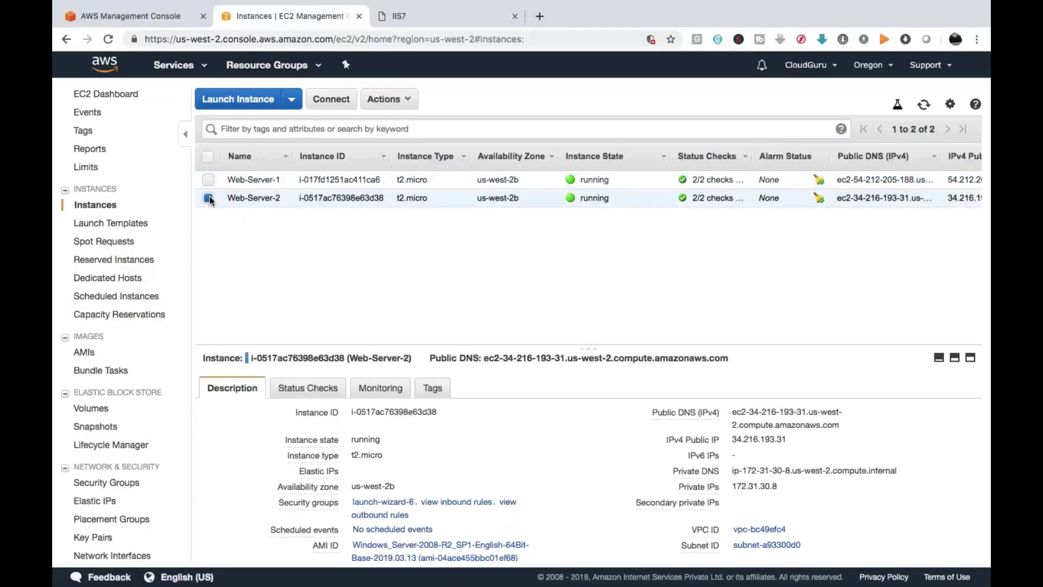
click(798, 440)
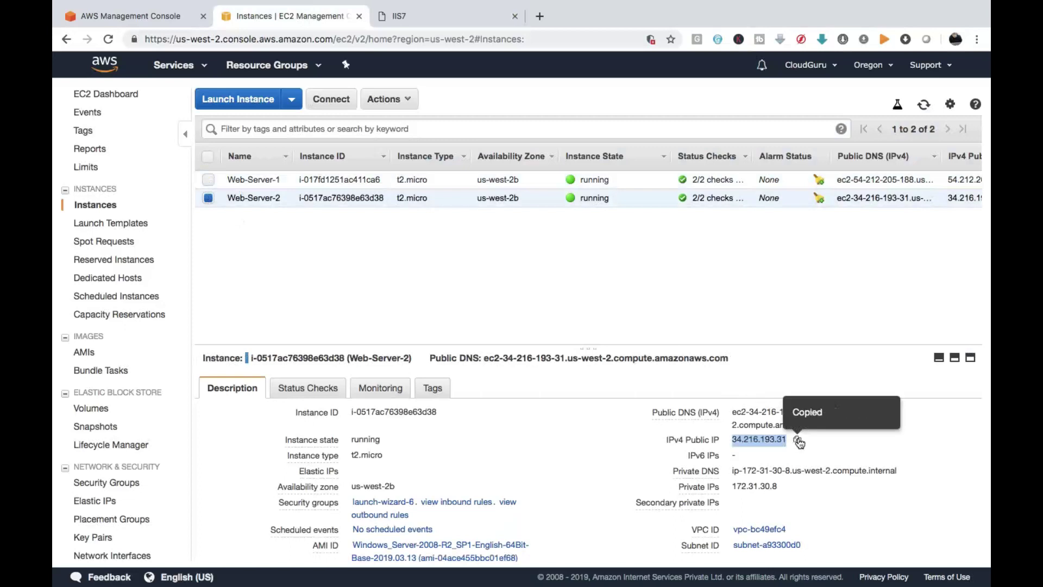
click(539, 17)
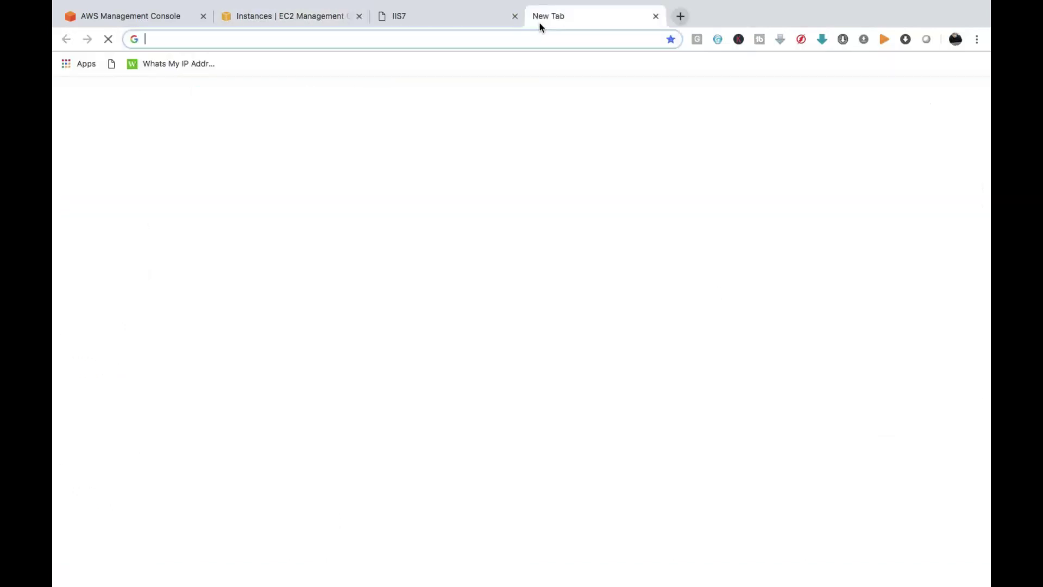
right_click(509, 37)
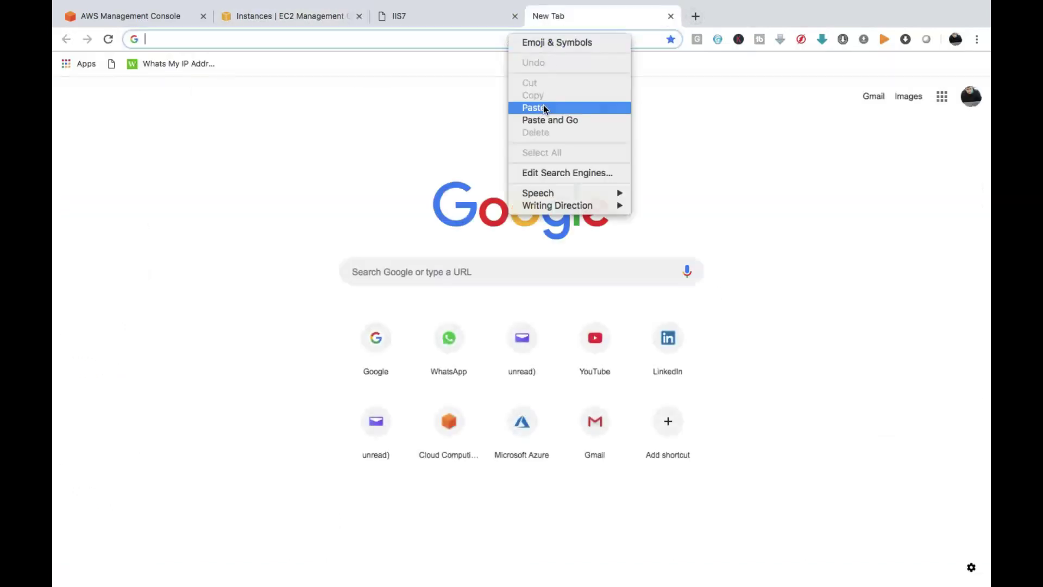
click(544, 105)
key(Return)
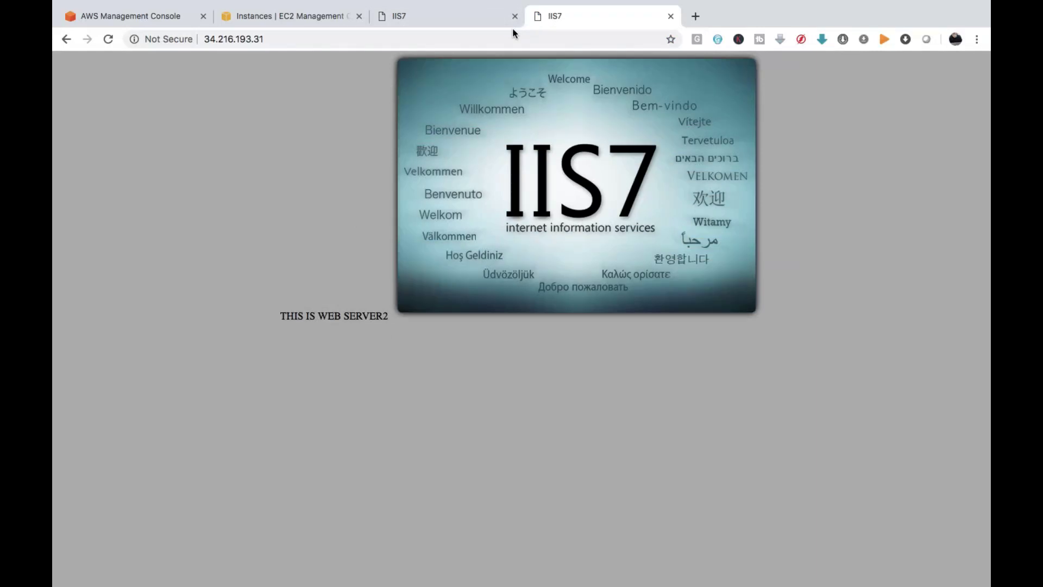
Step: Switch to the AWS-Web-1 remote session, run mspaint, and maximize the Paint window
key(ctrl+Left)
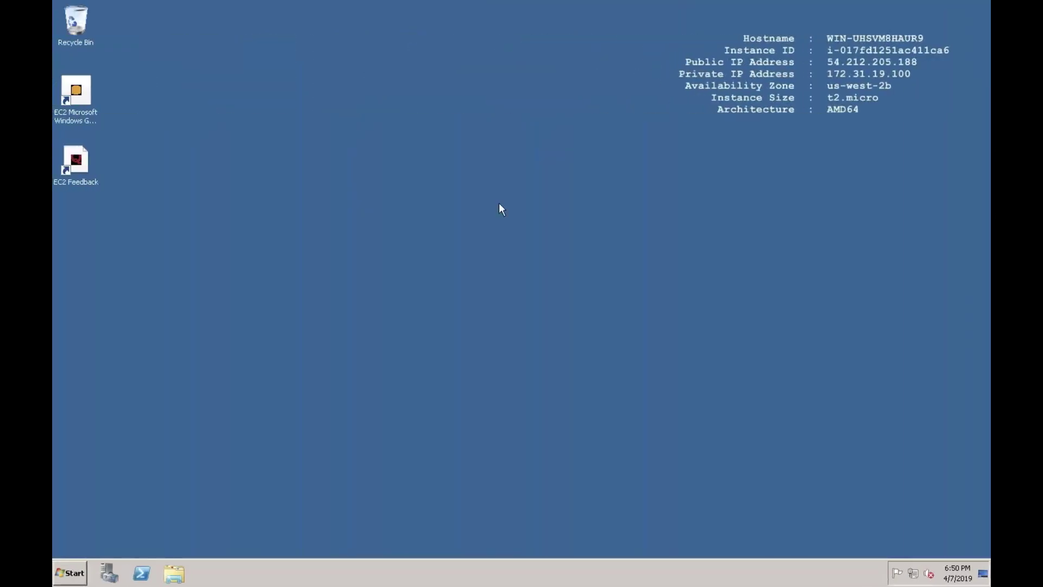
key(super+r)
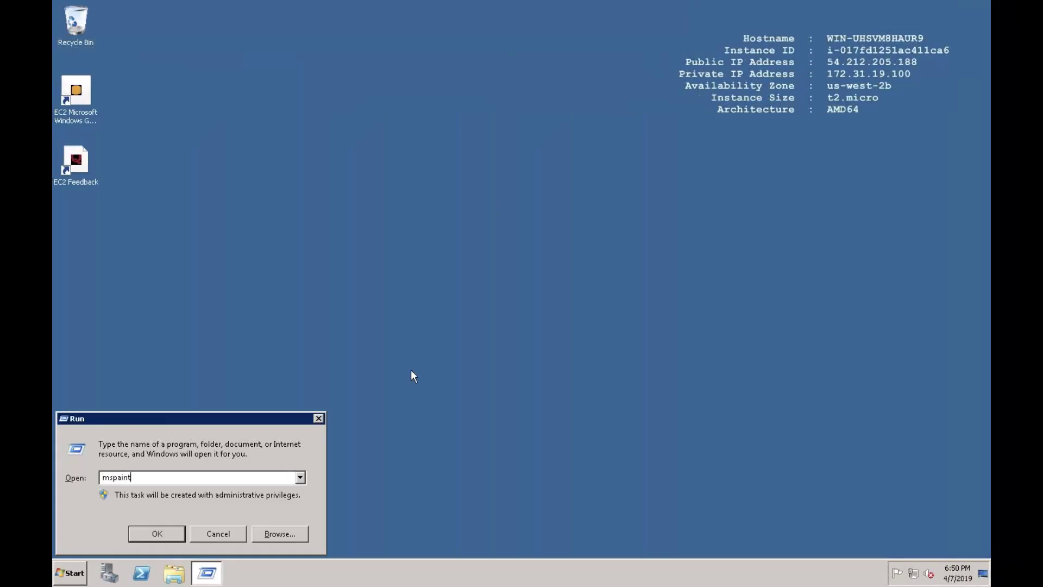
key(Return)
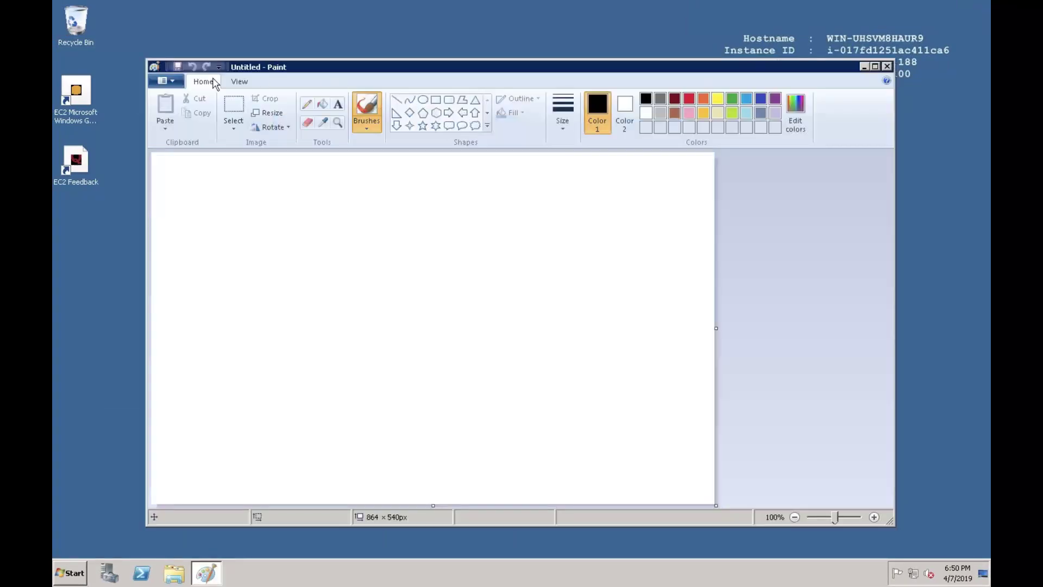
click(875, 67)
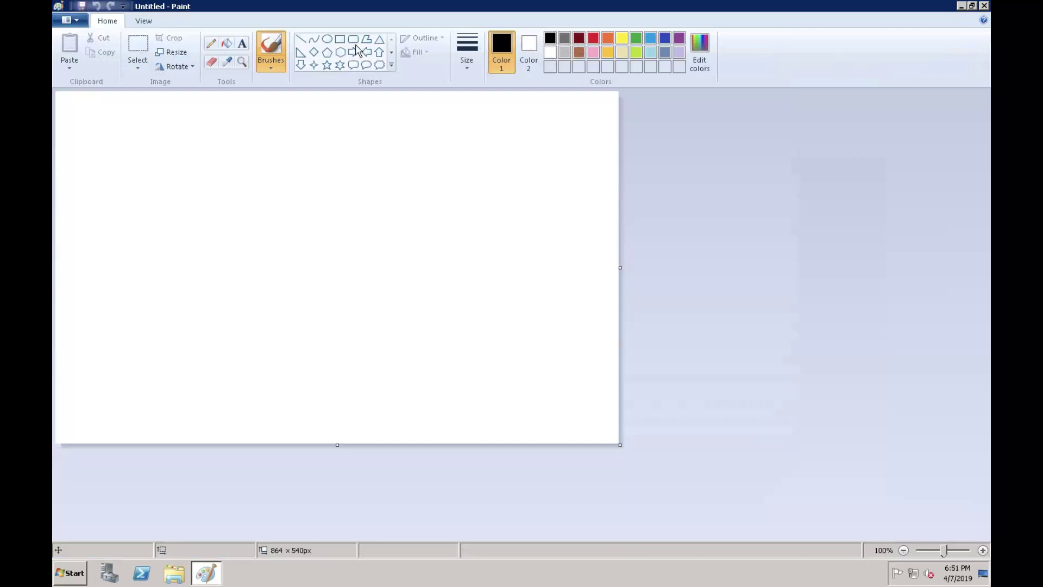
Step: Draw two black upright rectangles side by side in the upper canvas, each about 82 × 143 px, to represent the web servers
click(340, 40)
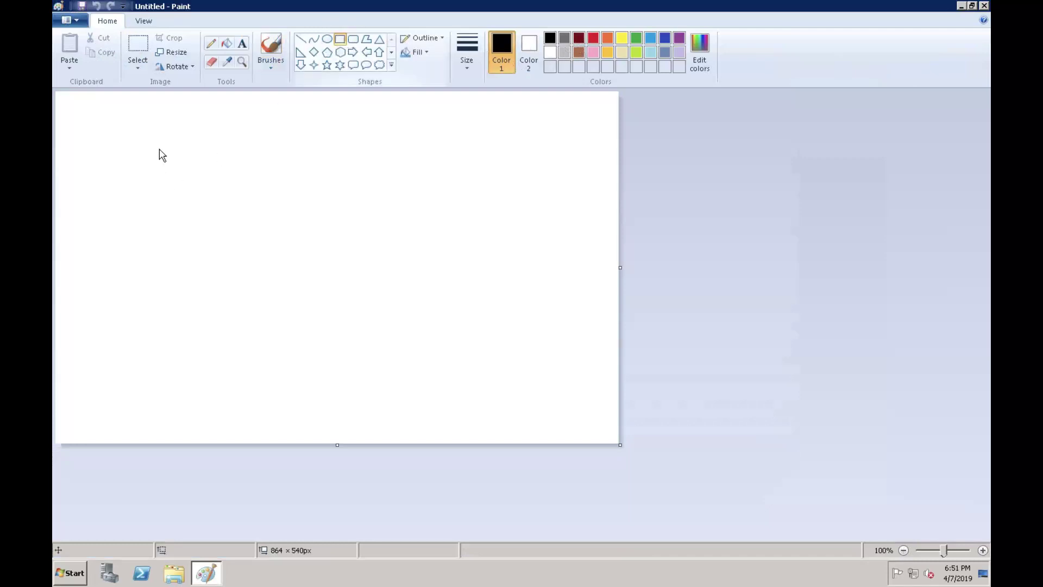
mouse_move(157, 139)
mouse_down()
mouse_move(182, 221)
mouse_move(211, 231)
mouse_up()
mouse_move(336, 140)
mouse_down()
mouse_move(354, 201)
mouse_move(390, 233)
mouse_up()
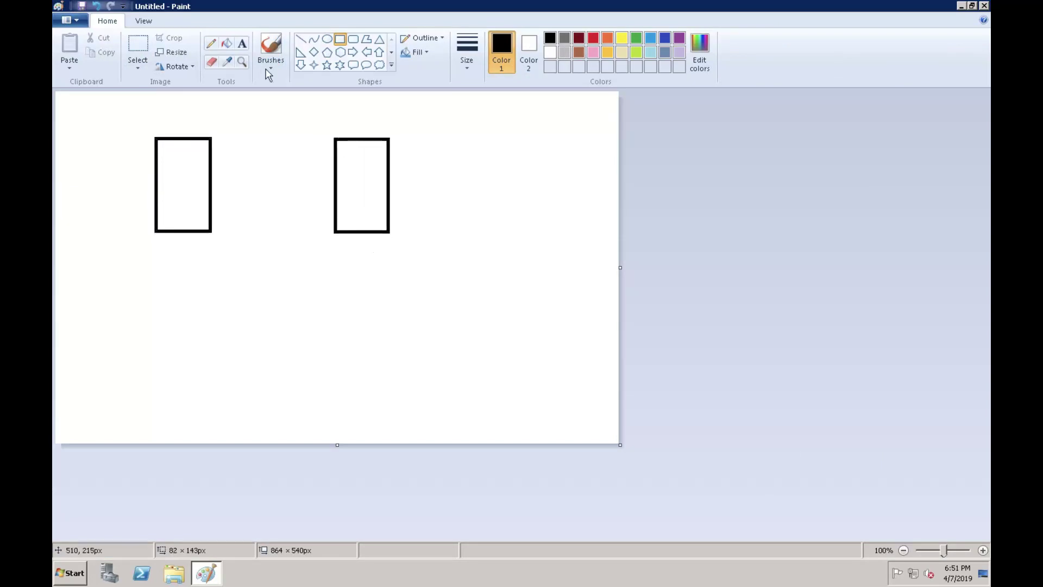
Step: Add the text label "web-1" above the first rectangle and make it bold
click(244, 47)
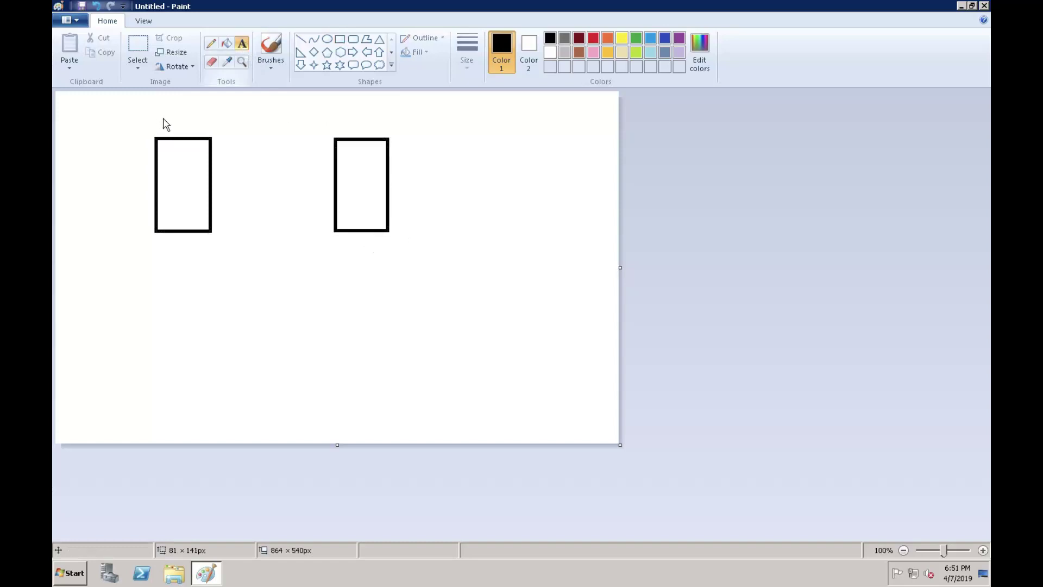
drag(165, 116, 198, 122)
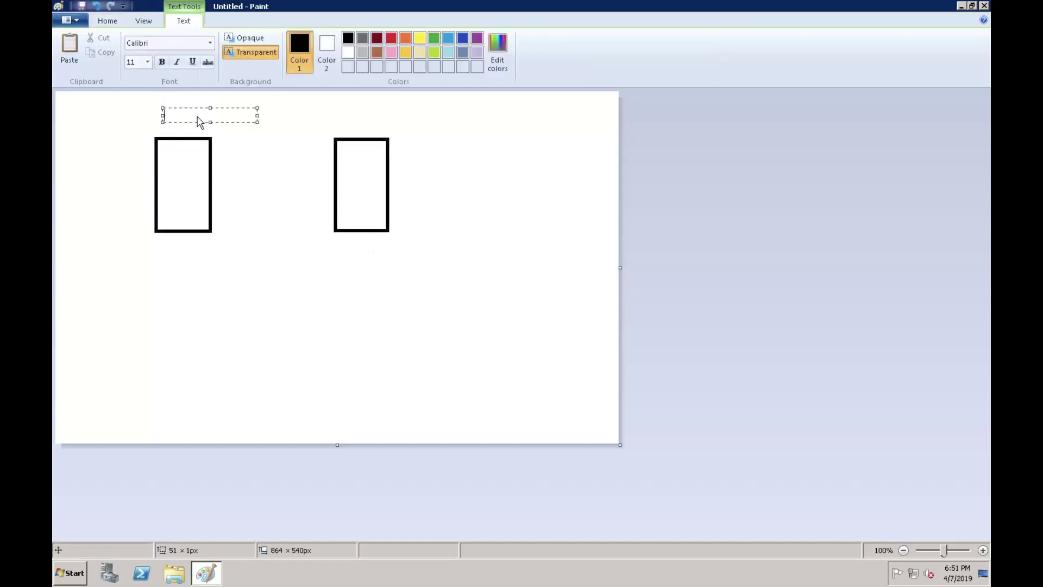
text(web-1)
drag(207, 113, 140, 113)
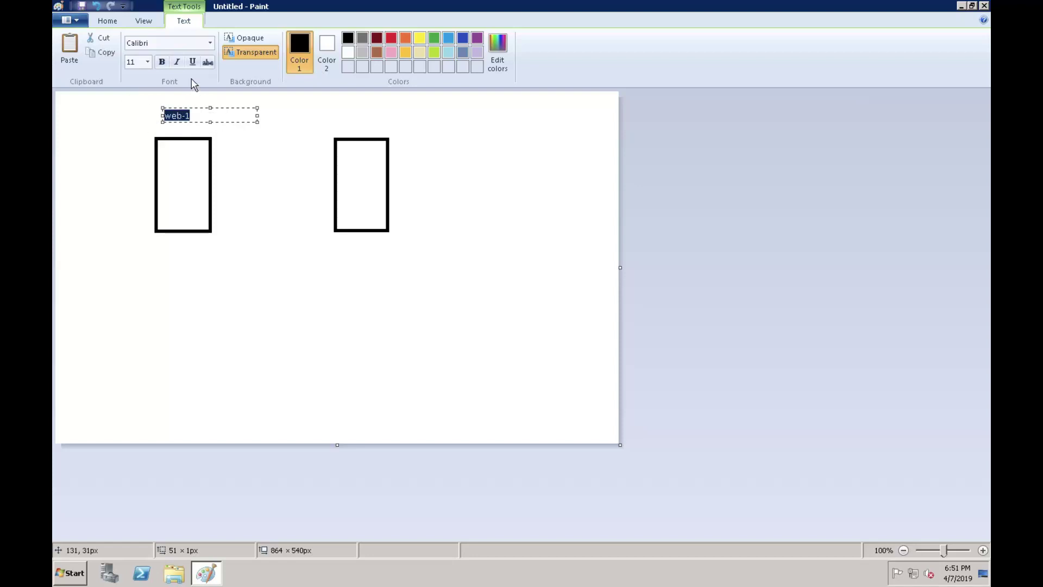
Step: Add the bold label "Web-2" above the second rectangle and the text "10K" beside it
click(340, 113)
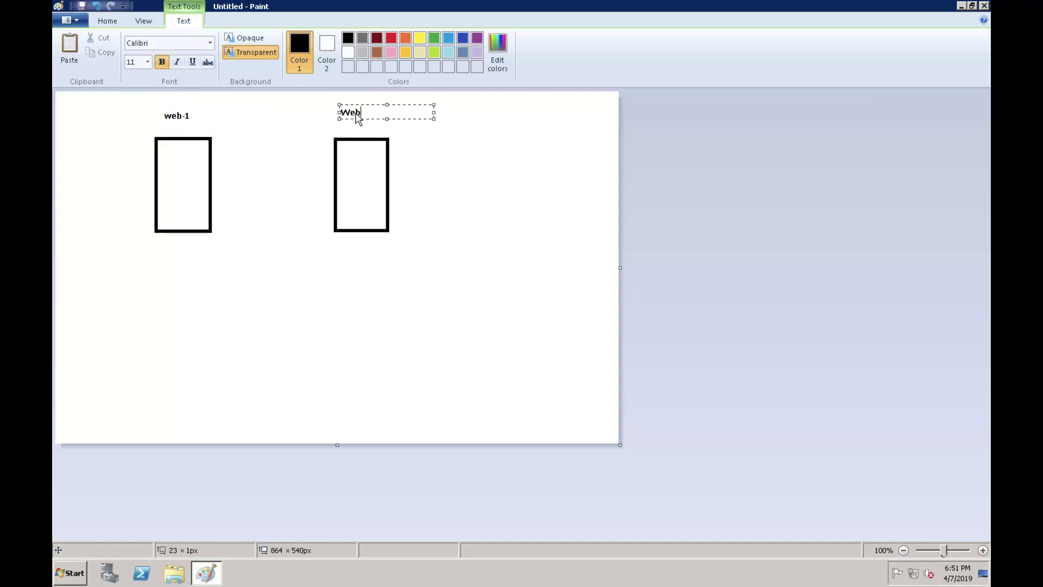
click(487, 151)
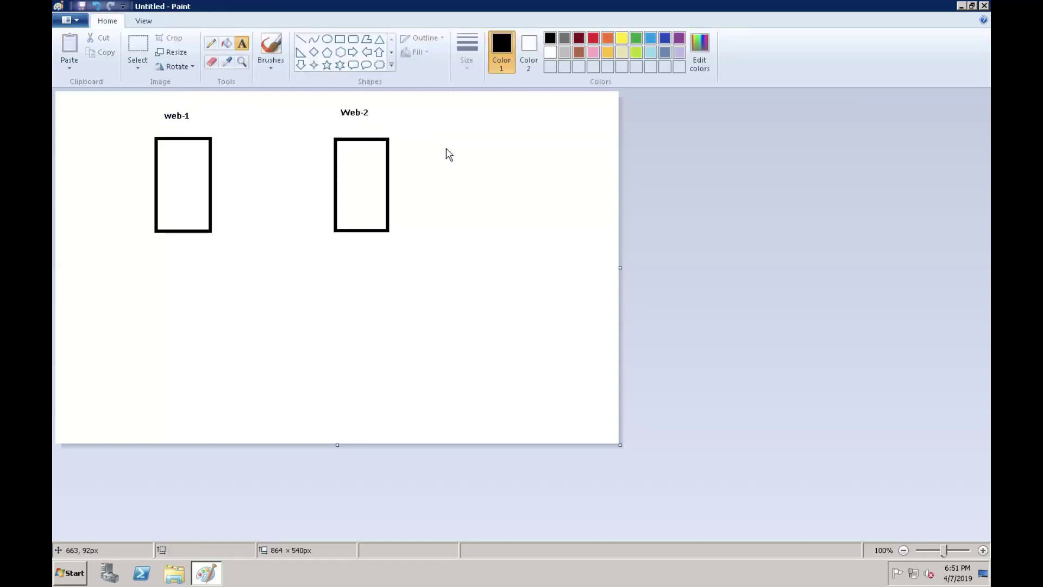
click(425, 145)
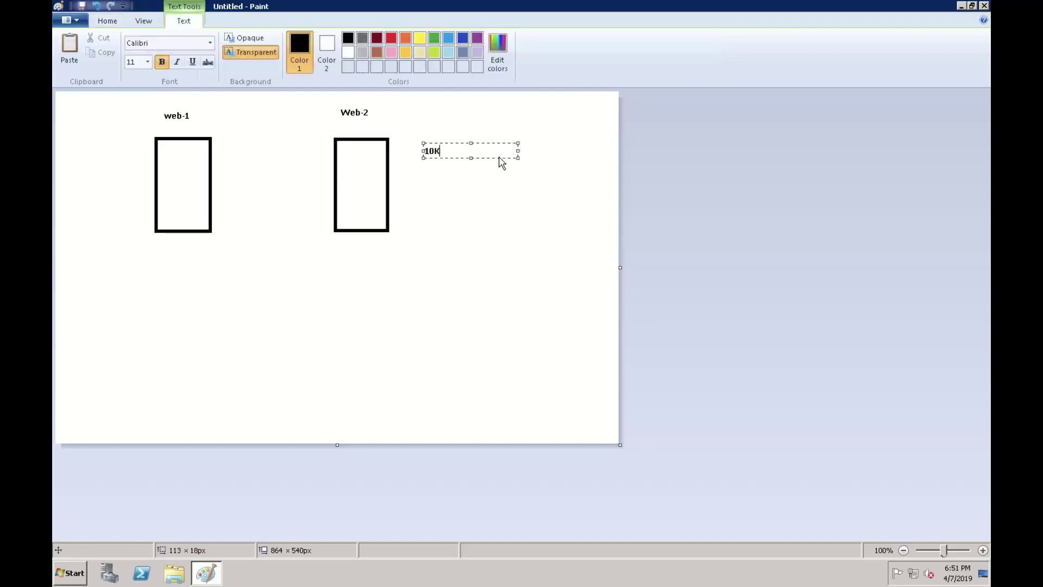
click(532, 197)
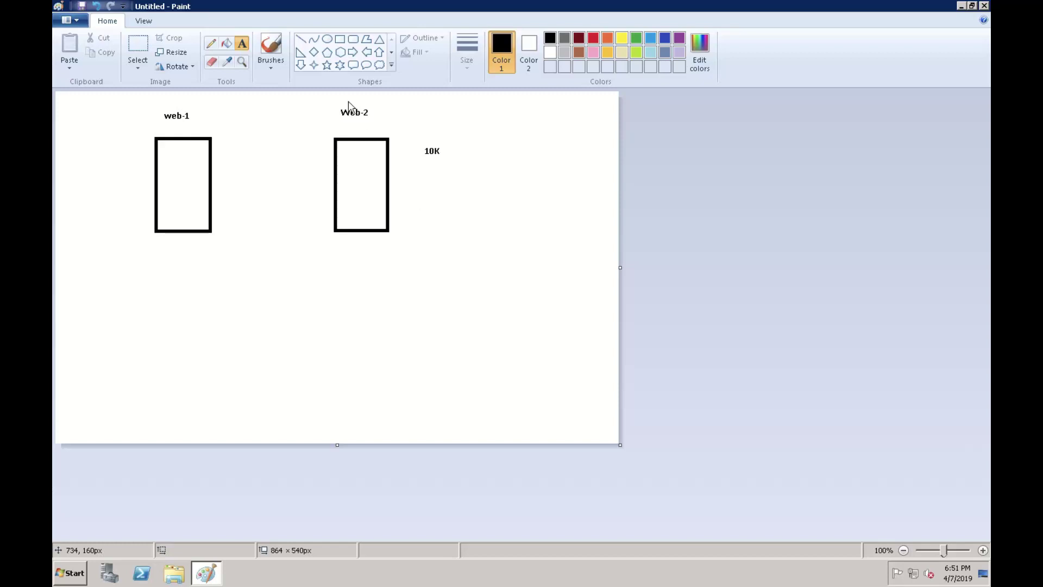
Step: Draw a wide rectangle about 340 × 36 px below the two server boxes and color its outline red
click(340, 38)
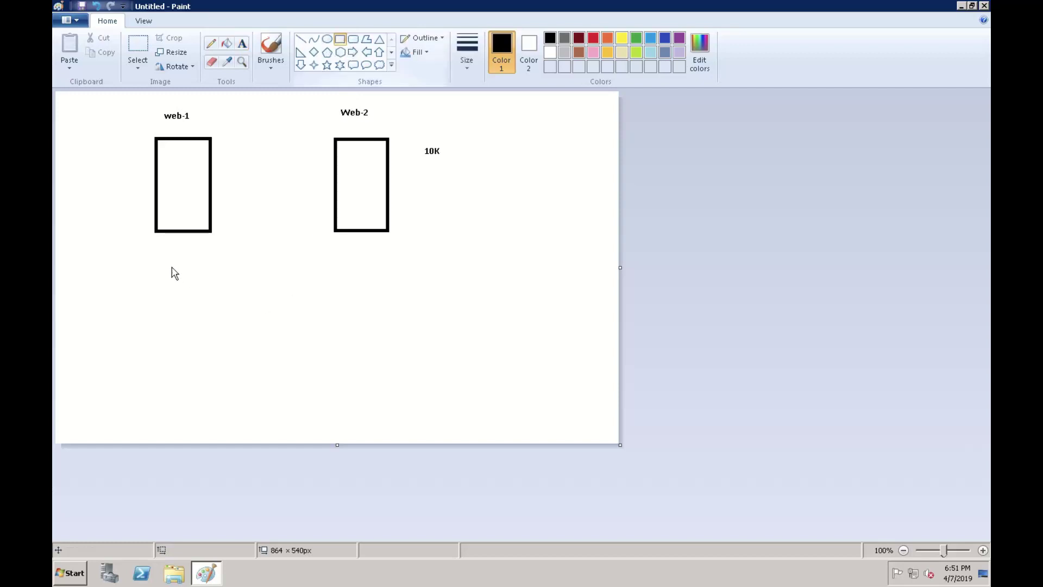
drag(162, 266, 386, 290)
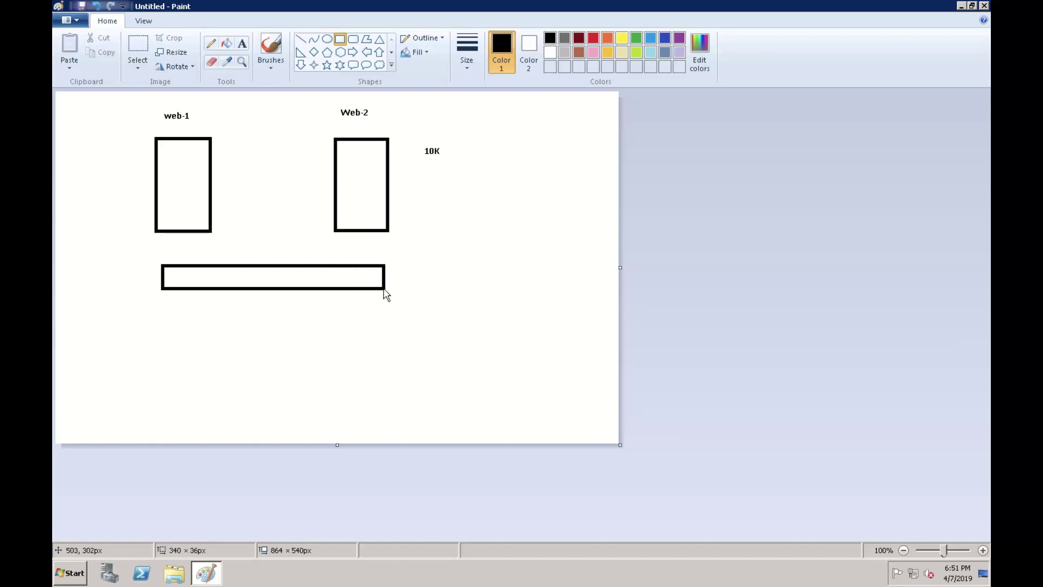
click(594, 39)
click(464, 217)
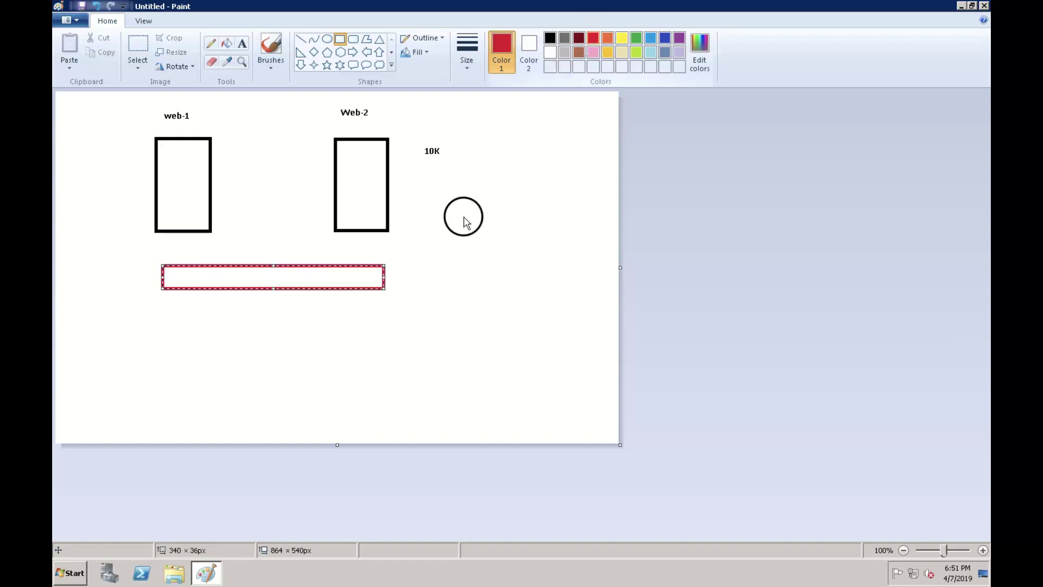
Step: Connect the web-1 and Web-2 boxes to the wide rectangle below with one slanted red line each
click(305, 43)
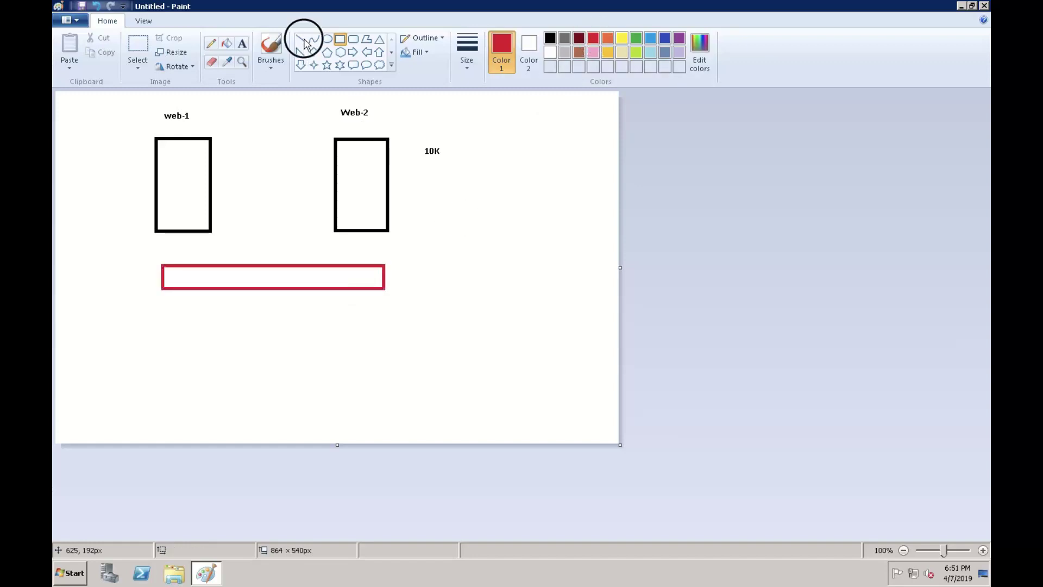
click(217, 242)
drag(217, 245, 225, 266)
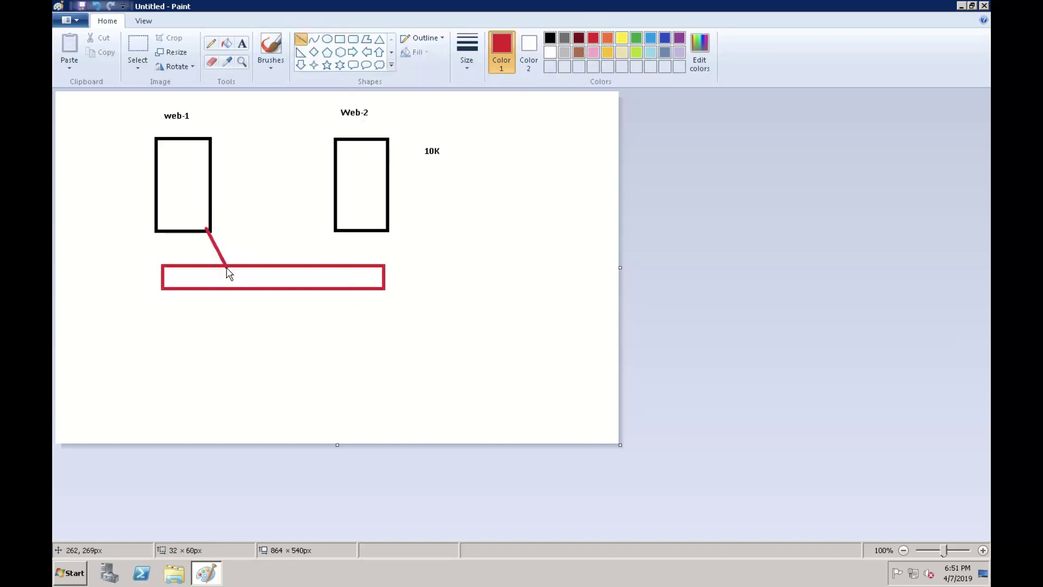
drag(337, 228, 310, 268)
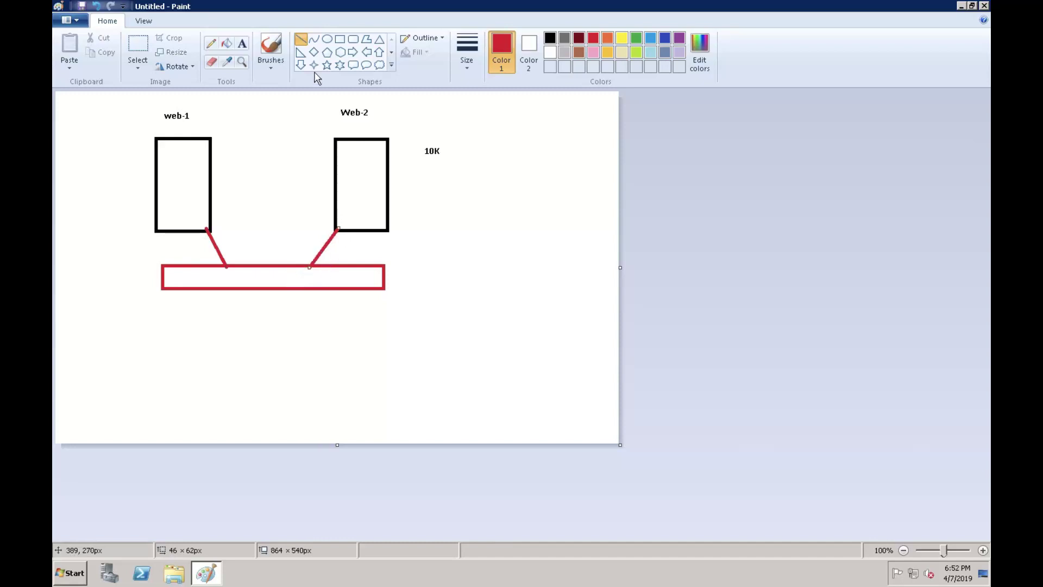
Step: Add the red text "Load Balancer" inside the wide red rectangle
click(242, 43)
drag(229, 274, 272, 287)
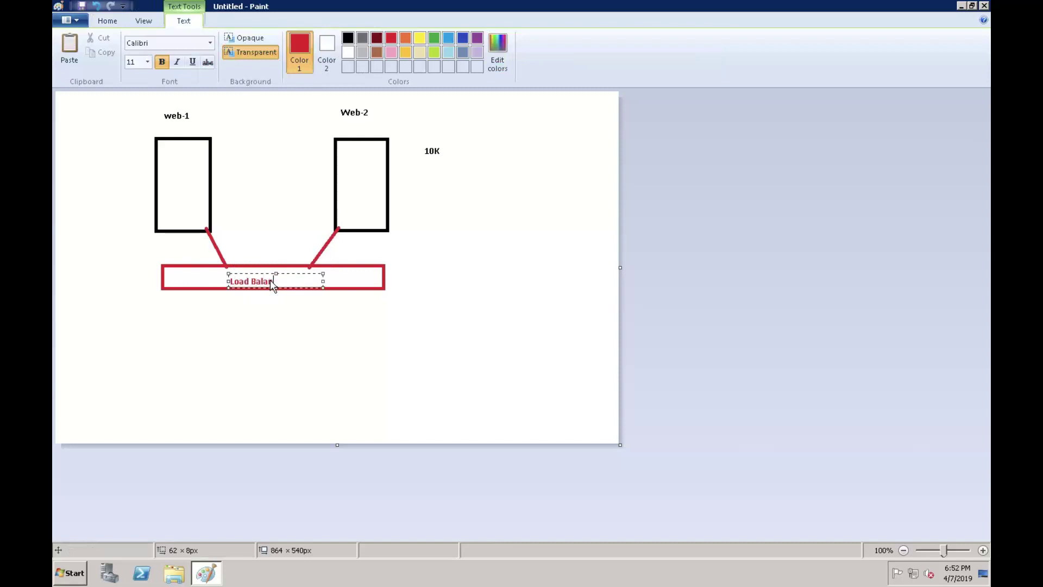
text(Load Balancer)
click(447, 347)
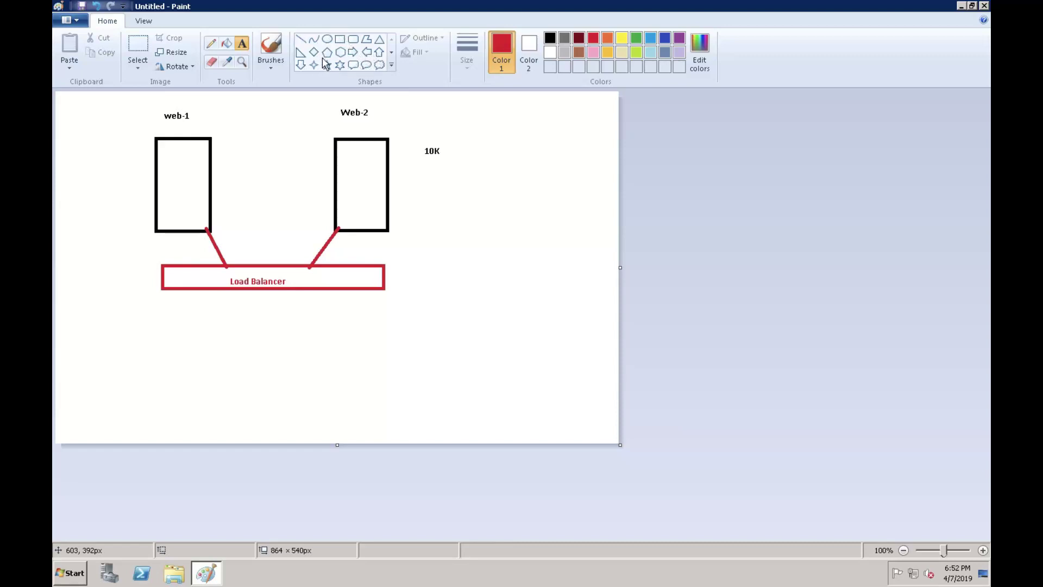
Step: Draw a red down arrow about 36 × 97 px from the Load Balancer box and add the blue text "DNS of LB" under its tip
click(302, 66)
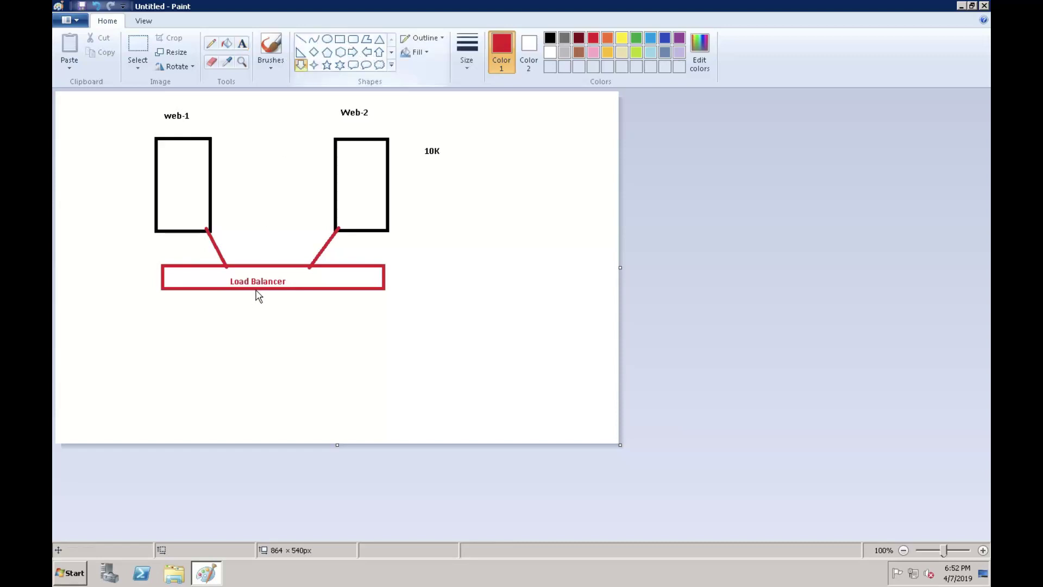
drag(258, 289, 258, 322)
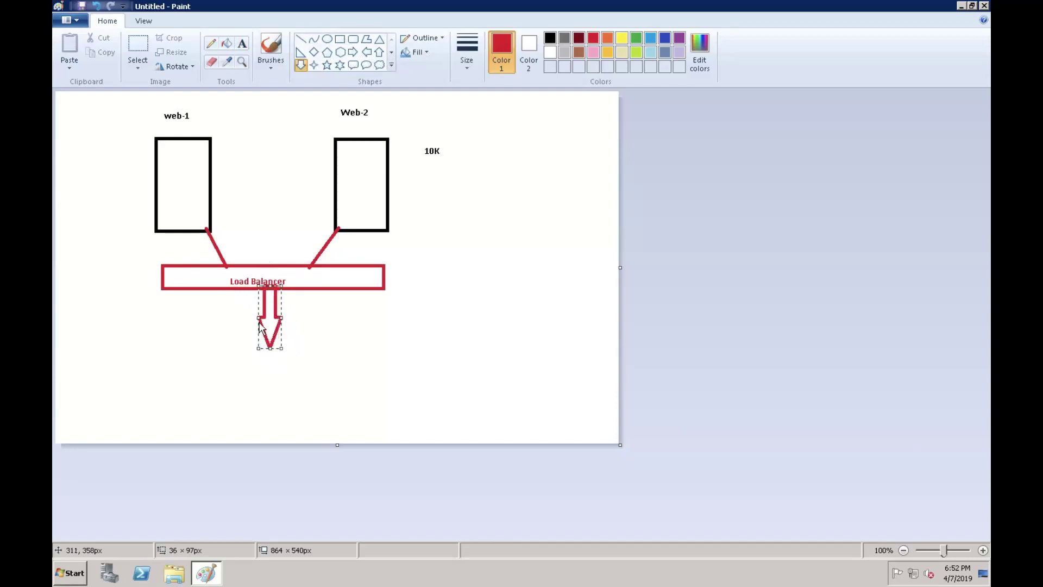
click(242, 43)
drag(254, 355, 322, 370)
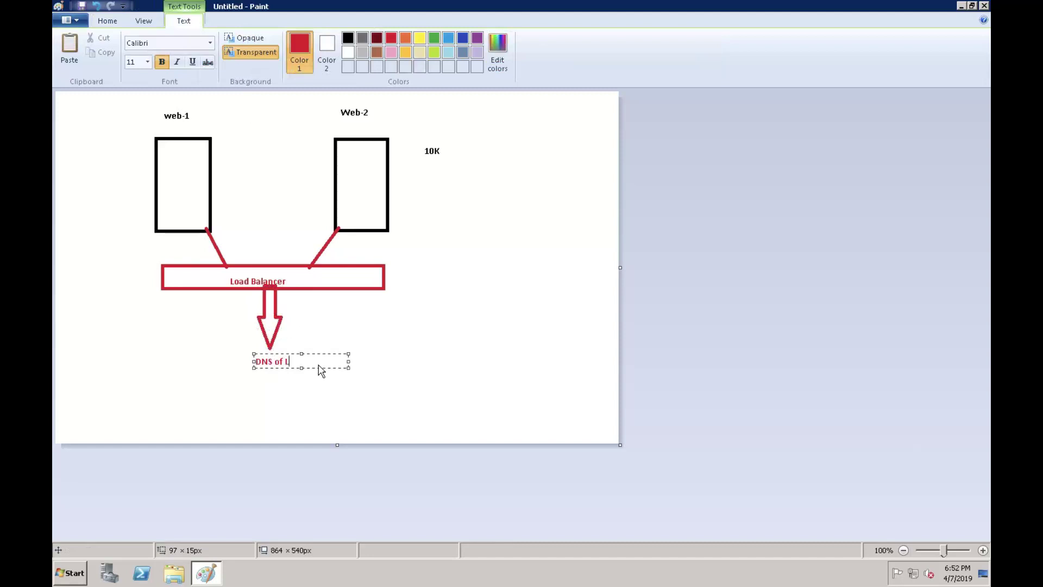
drag(318, 365, 224, 361)
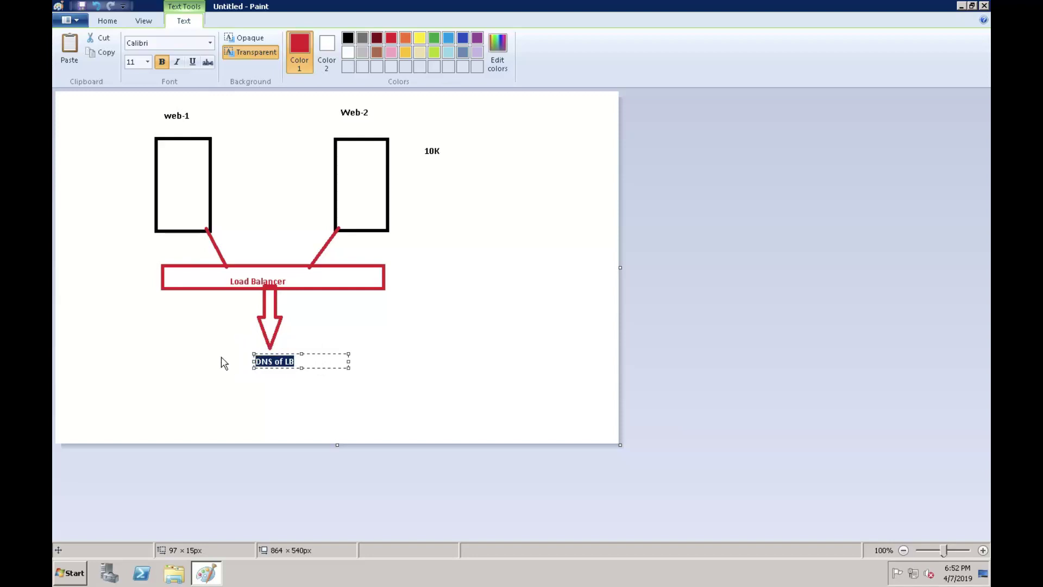
click(462, 39)
click(432, 342)
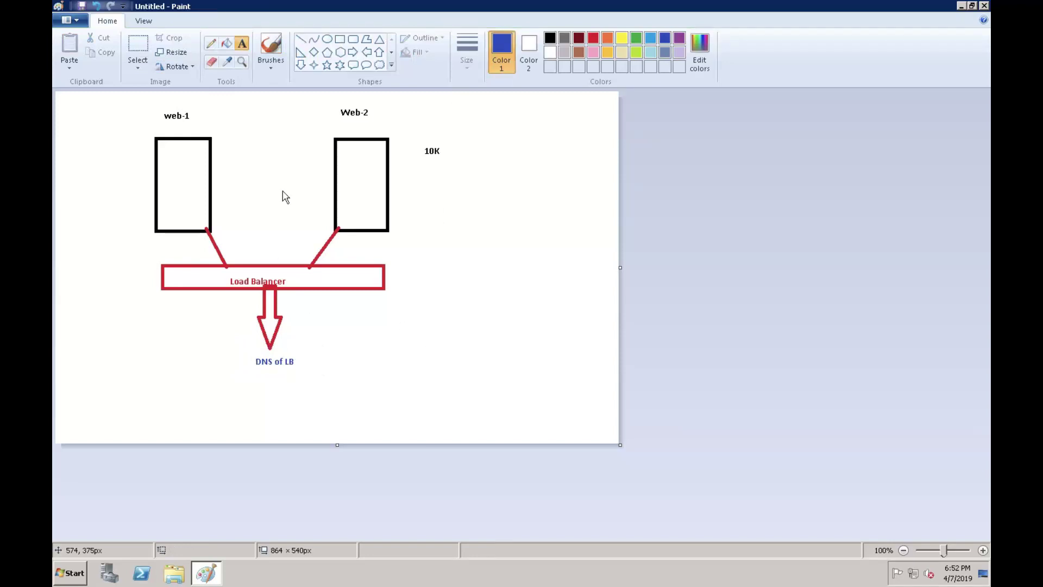
Step: Draw a blue ellipse about 127 × 59 px around the DNS of LB text and a blue arrow leading rightward from it
click(326, 39)
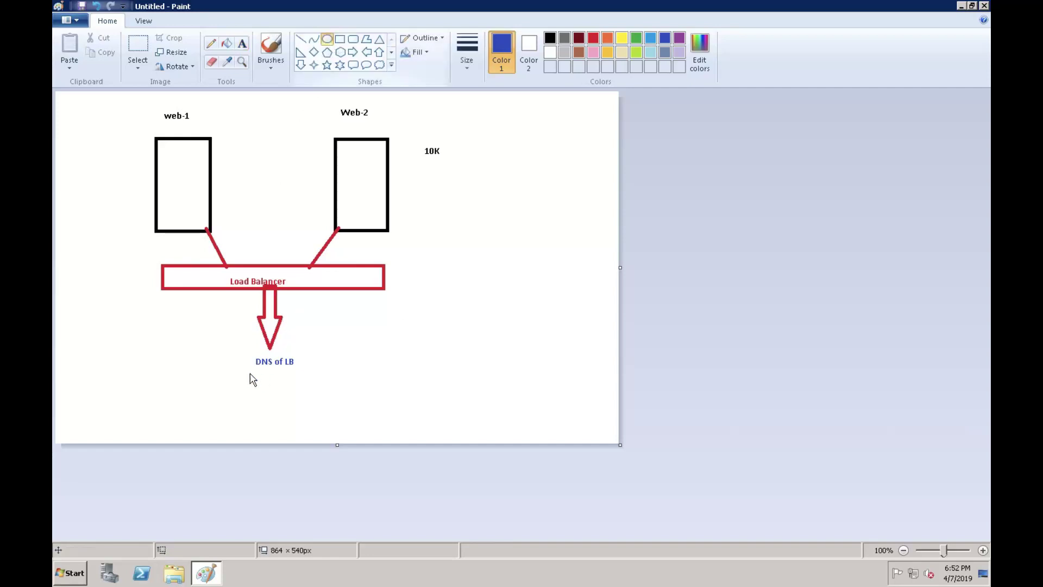
drag(237, 348, 321, 386)
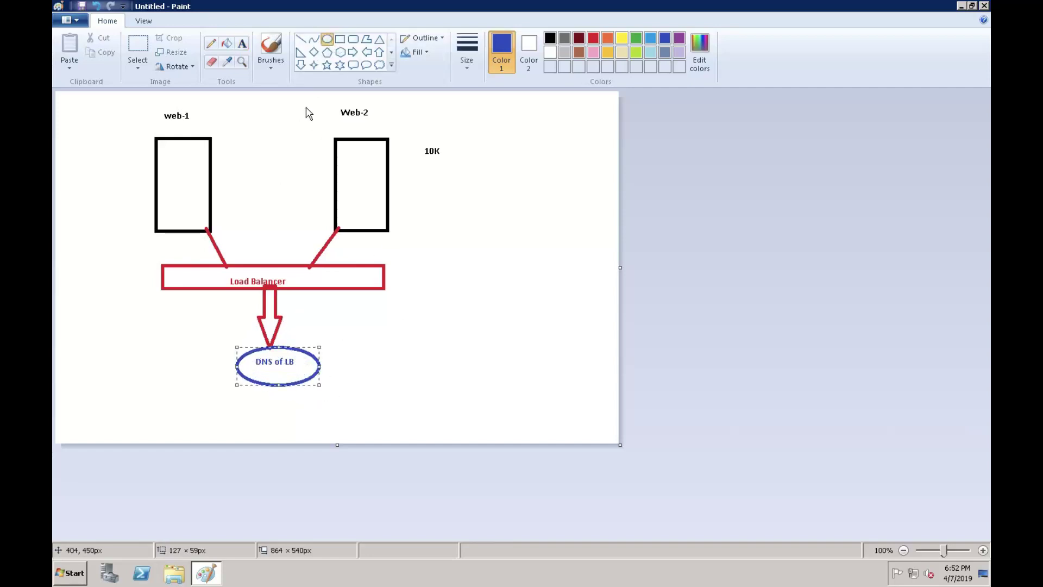
click(301, 41)
mouse_move(322, 366)
mouse_down()
mouse_move(443, 362)
mouse_move(429, 352)
mouse_move(452, 364)
mouse_move(577, 368)
mouse_up()
click(243, 44)
text(www.xyz.com)
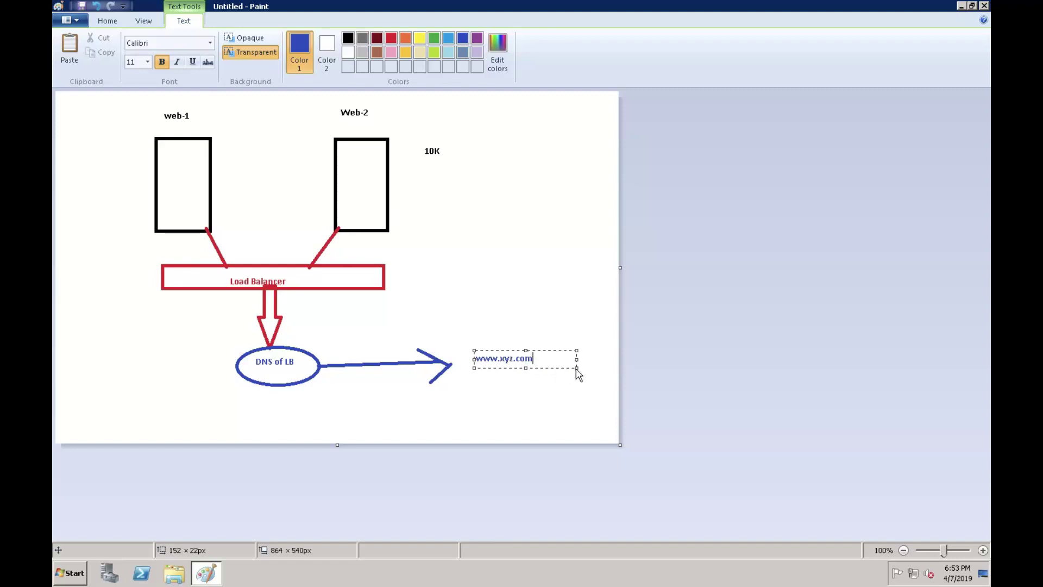
drag(578, 371, 600, 405)
drag(490, 355, 433, 354)
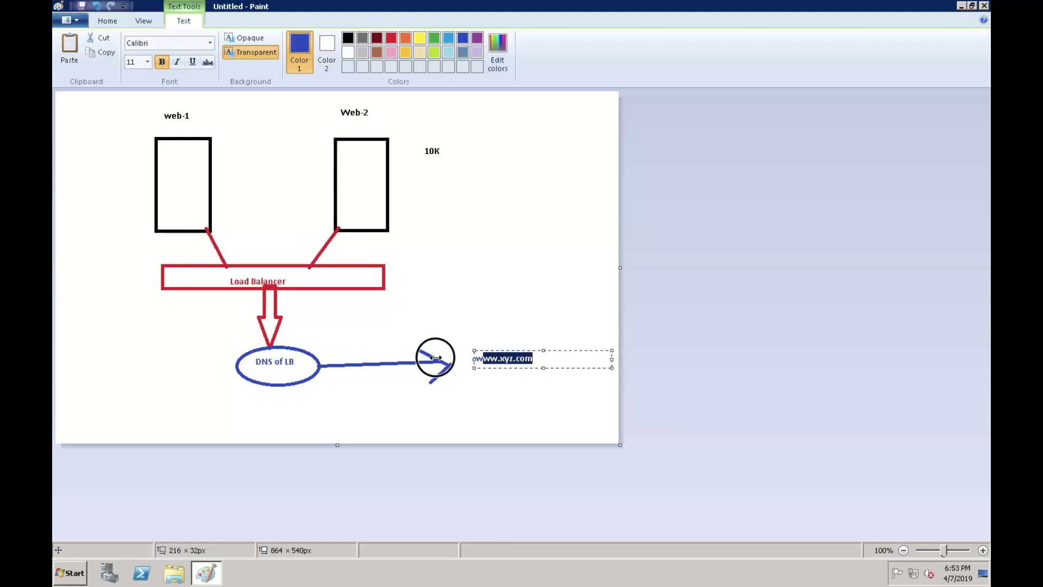
click(434, 39)
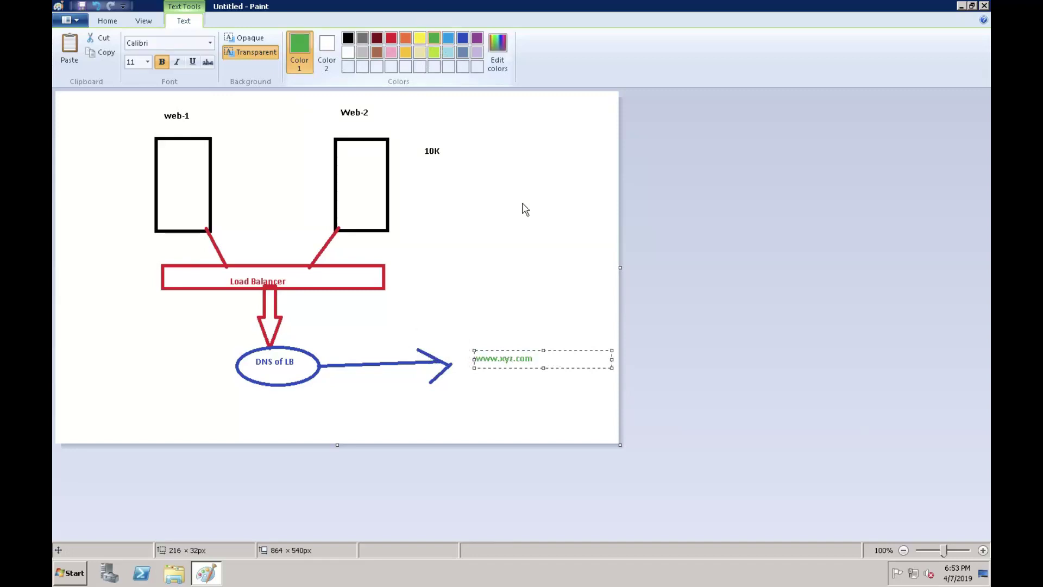
click(526, 209)
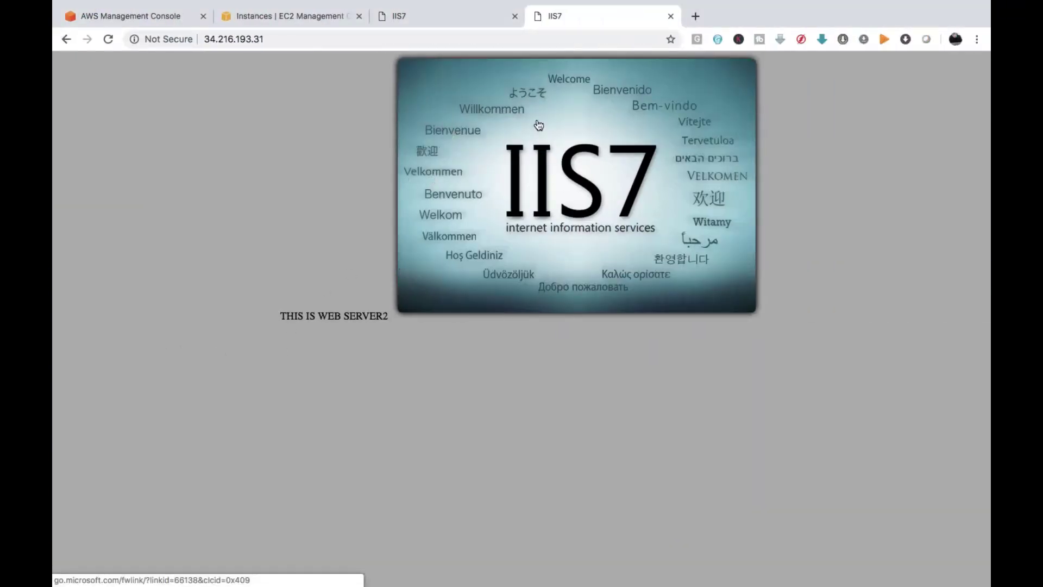
Step: Return to the browser and review Web-Server-1's page, the EC2 instances list, and Web-Server-2's page
click(444, 19)
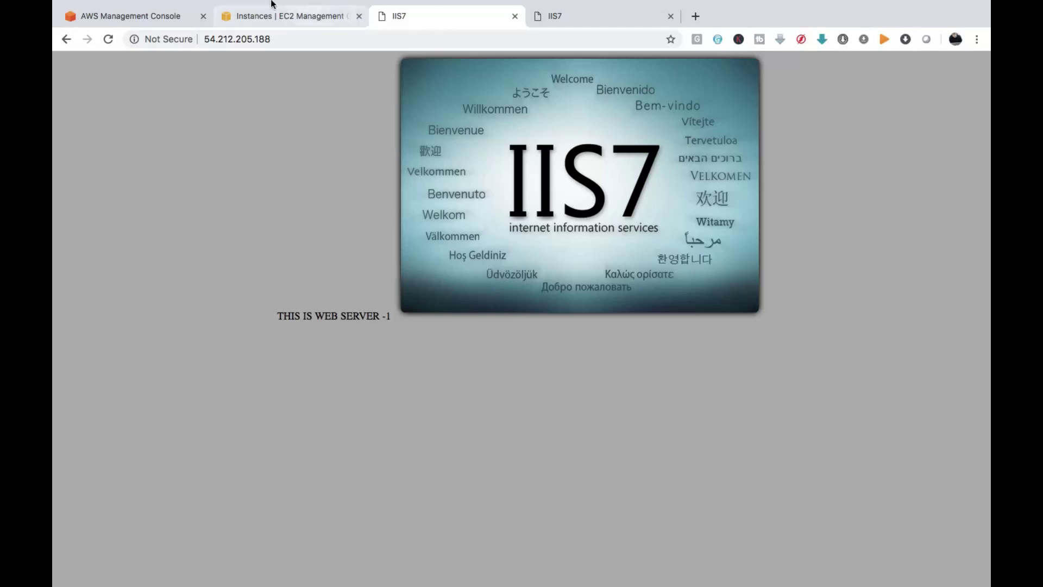
mouse_move(259, 16)
click(284, 46)
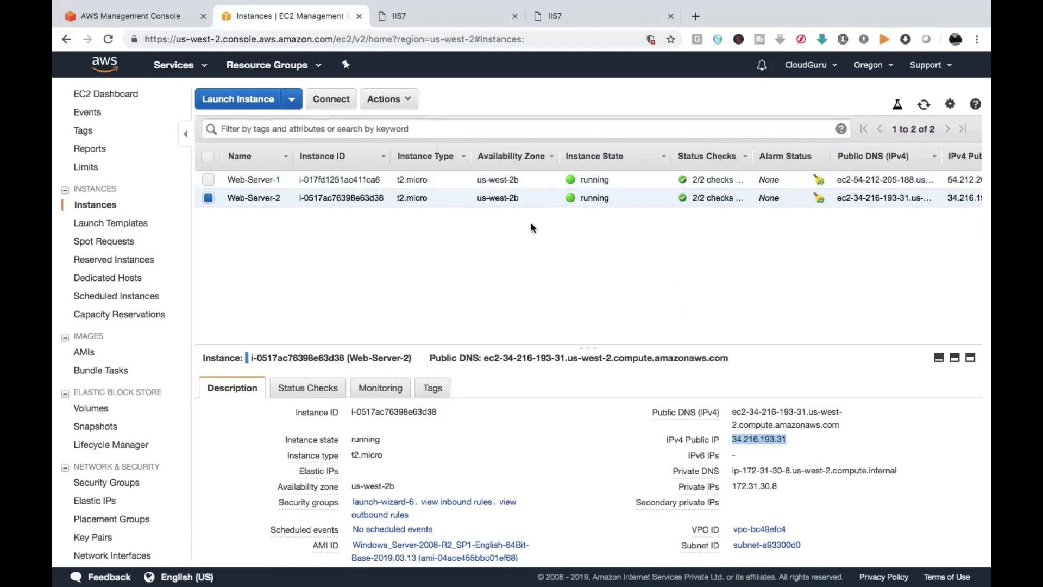
click(448, 18)
click(541, 18)
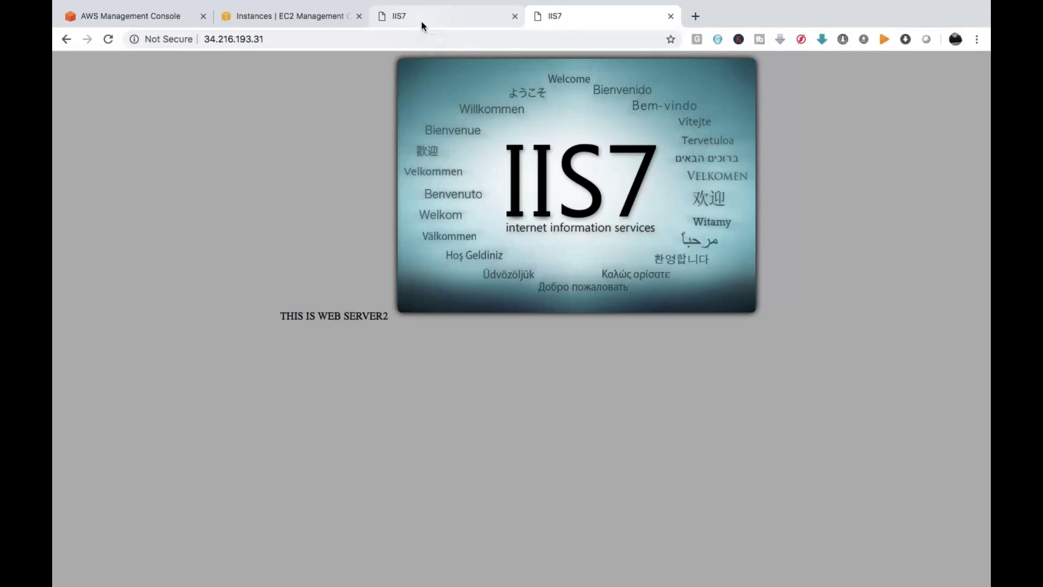
Step: Open the EC2 load balancers list in the Oregon region and start creating a Classic Load Balancer
click(291, 22)
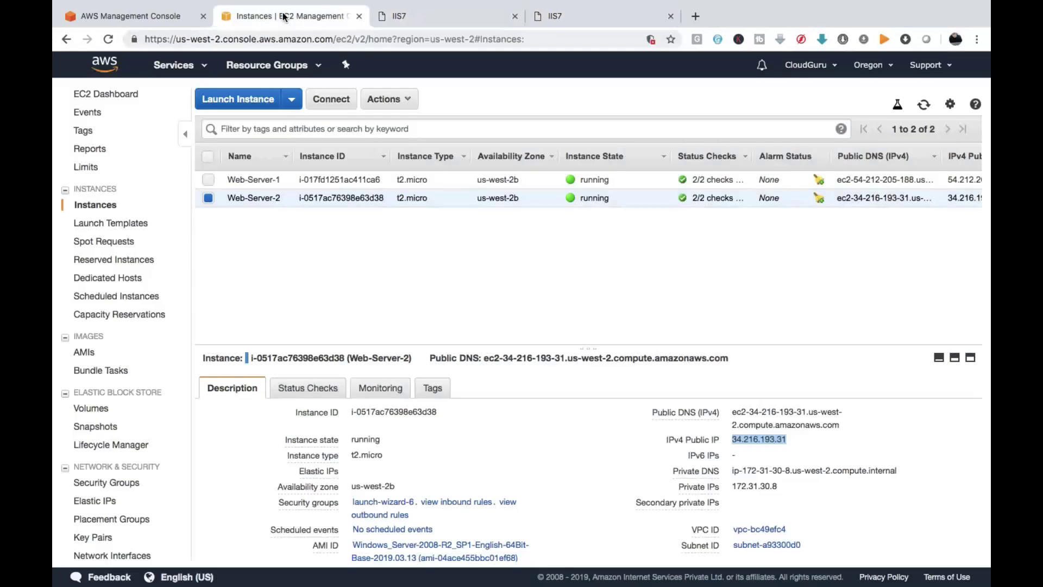
click(129, 95)
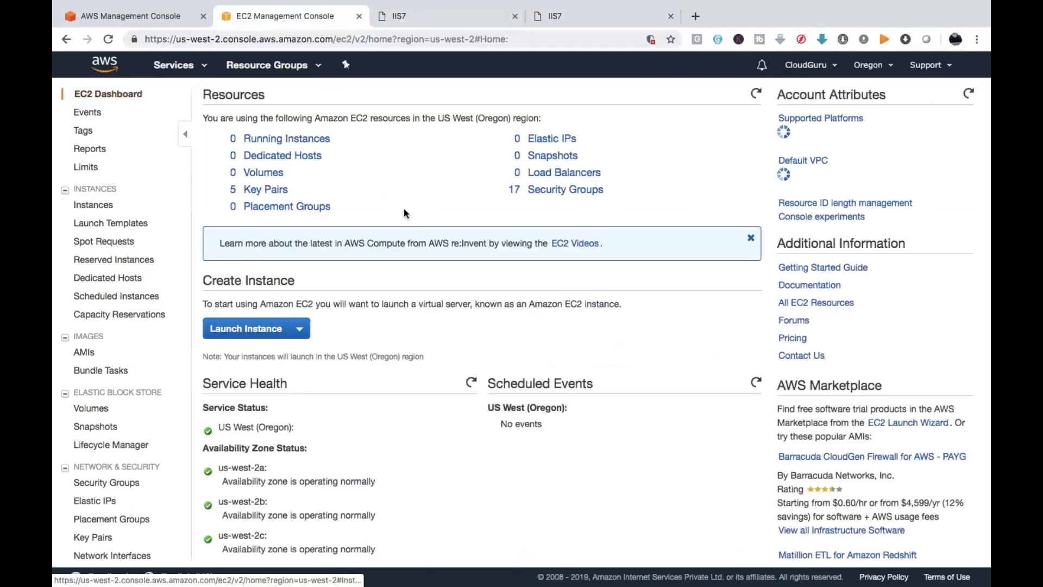
click(556, 175)
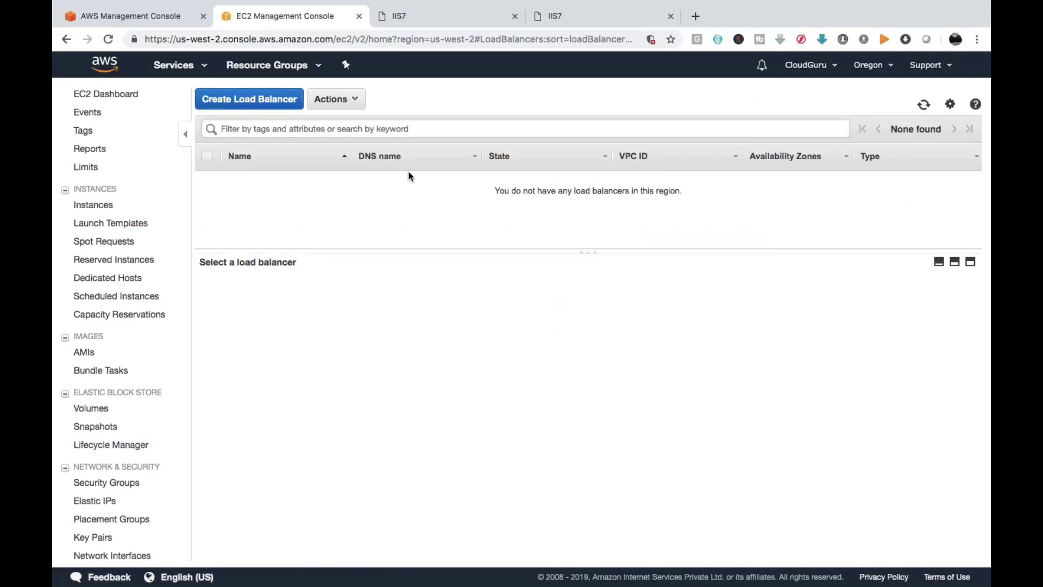
click(242, 104)
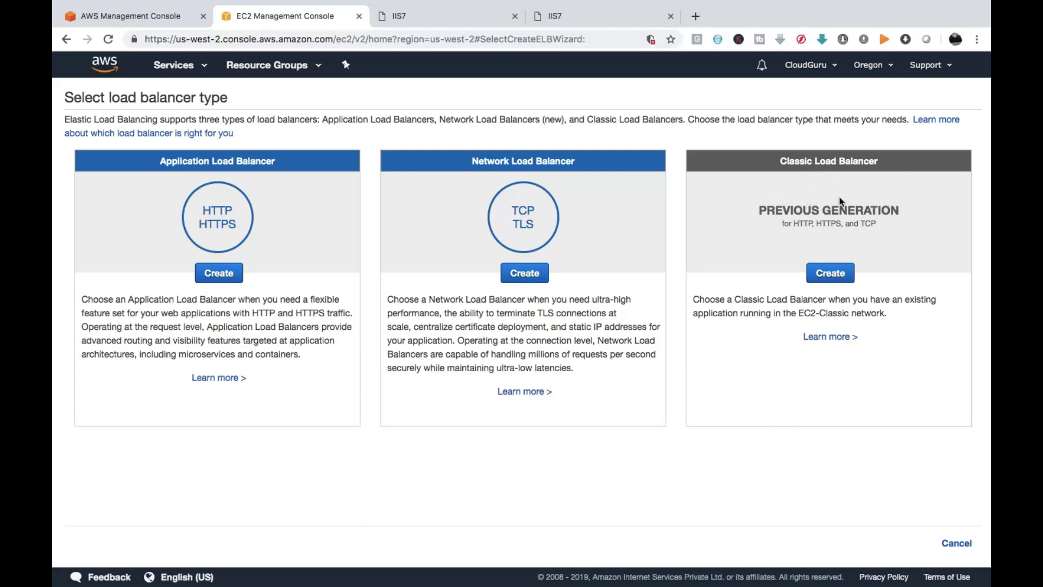
click(831, 274)
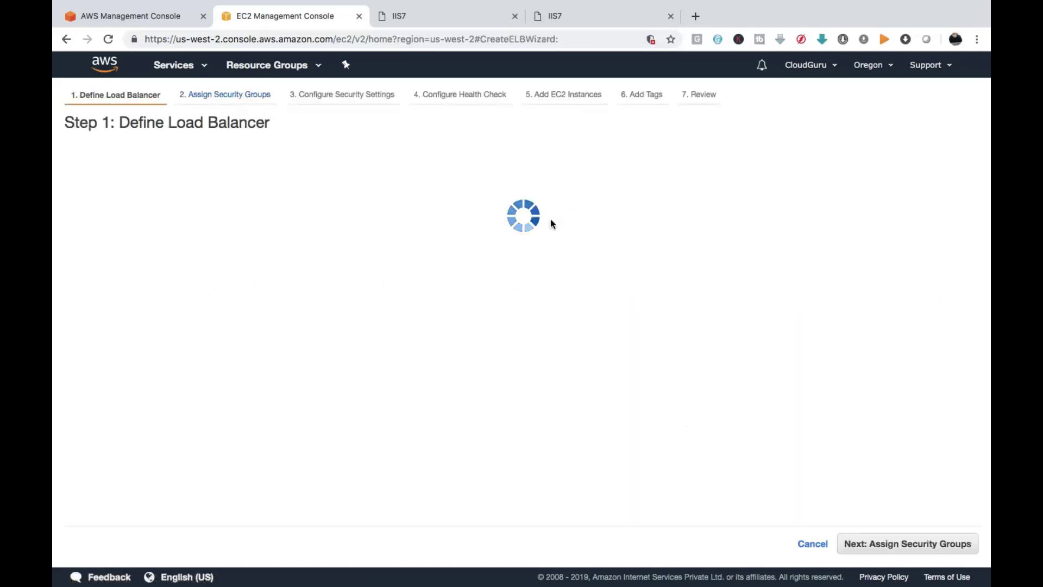
Step: Name the load balancer DEMO-LOAD-BALANCER, keep the default VPC and HTTP port 80 listener, and proceed to security group assignment
click(274, 218)
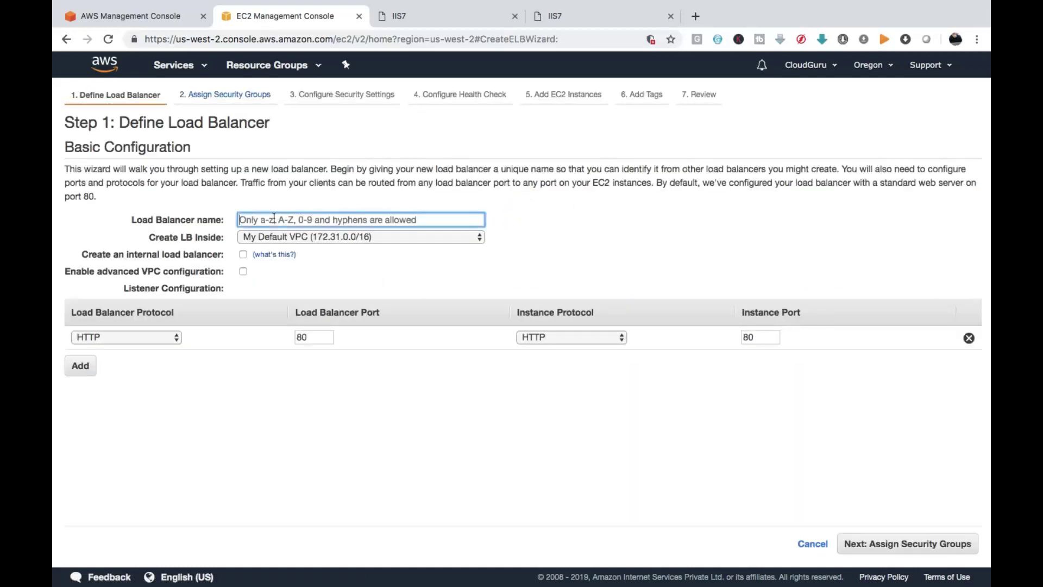
text(DE)
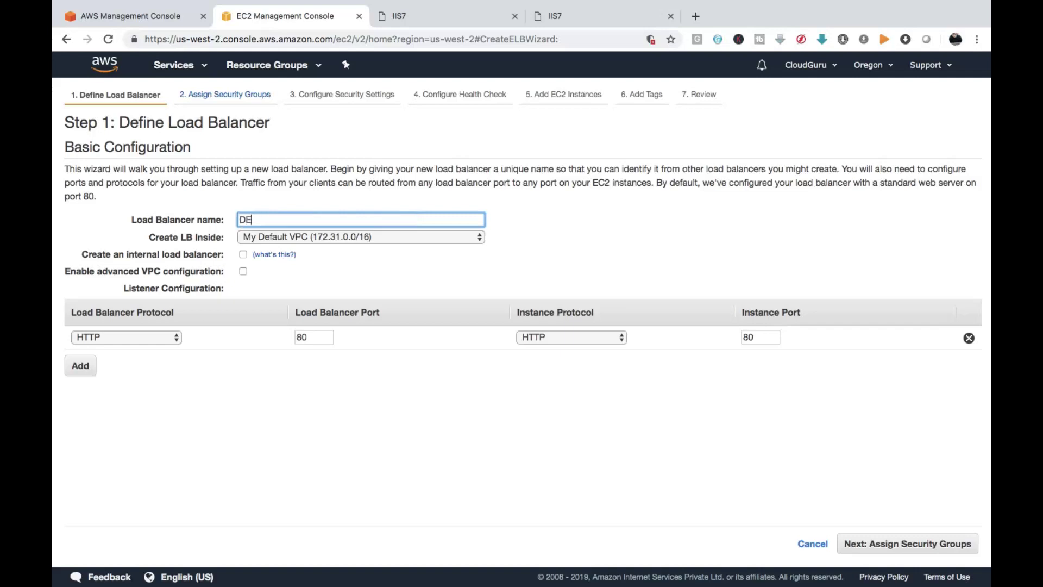
text(MO-LOAD-BALANCER)
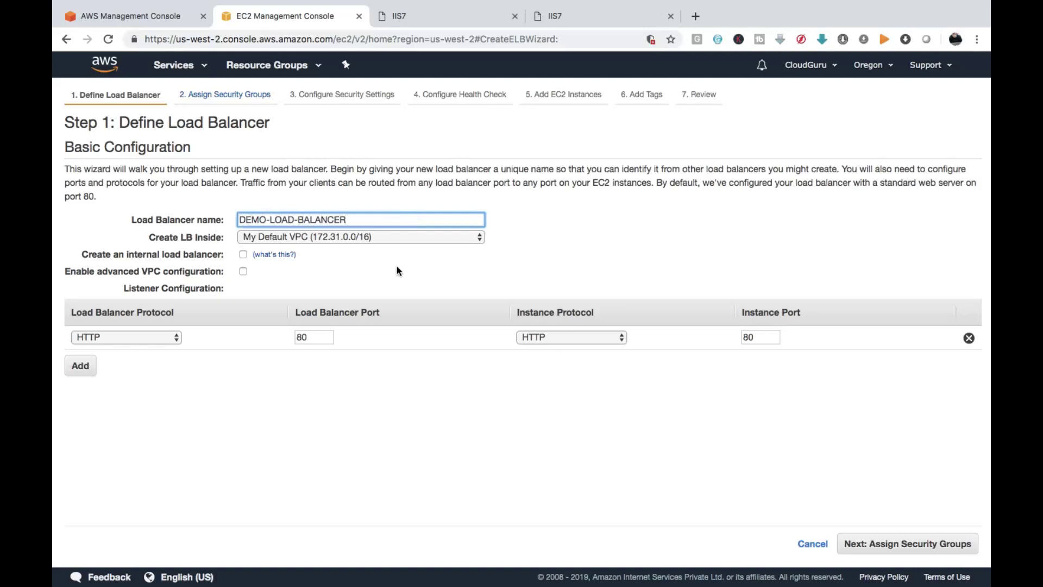
click(442, 265)
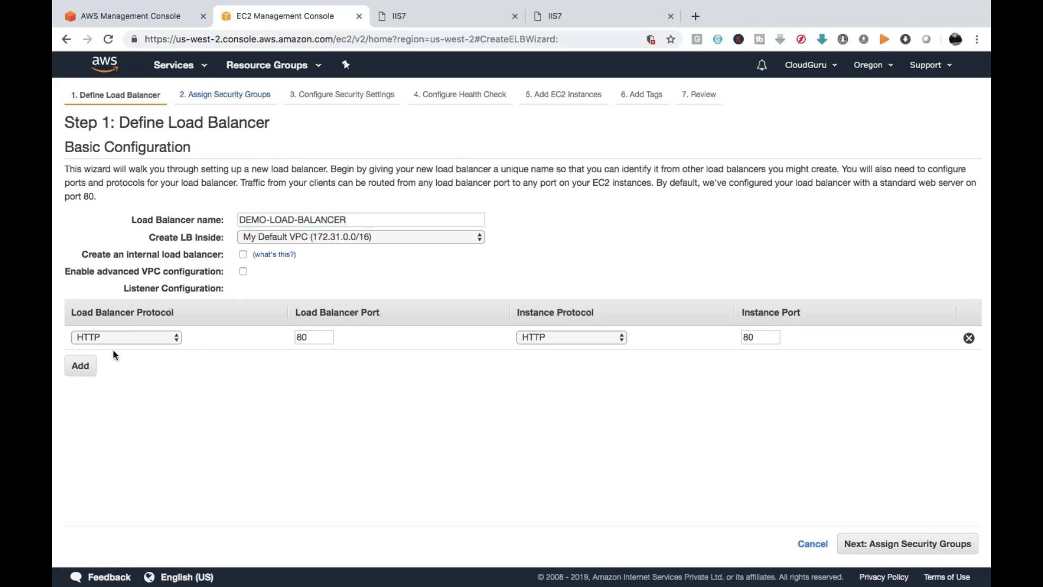
click(894, 547)
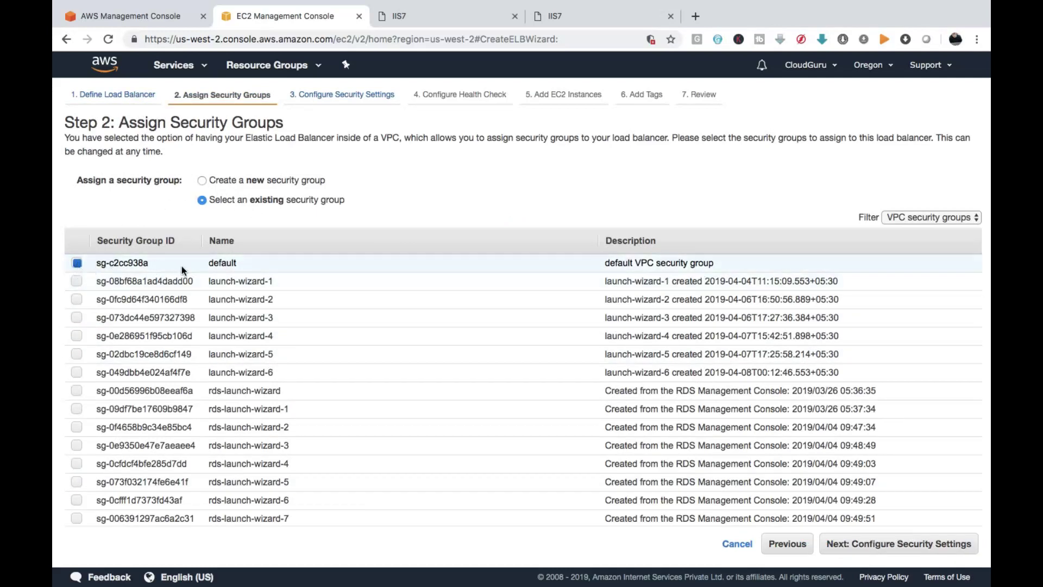
Step: Assign the existing launch-wizard-6 security group instead of default and continue past the security settings to the health check
click(77, 262)
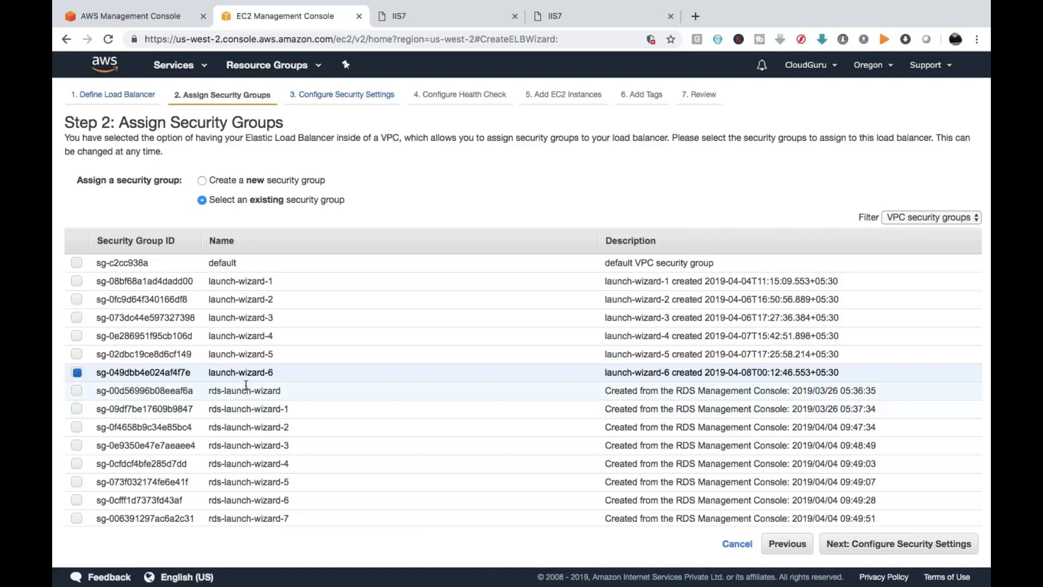
scroll(431, 373, down, 3)
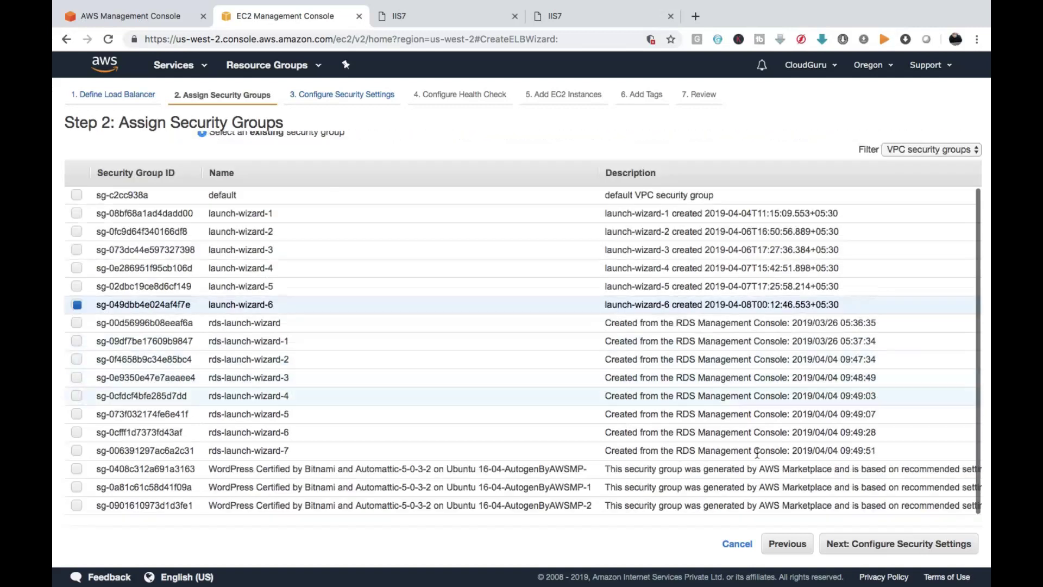
click(913, 545)
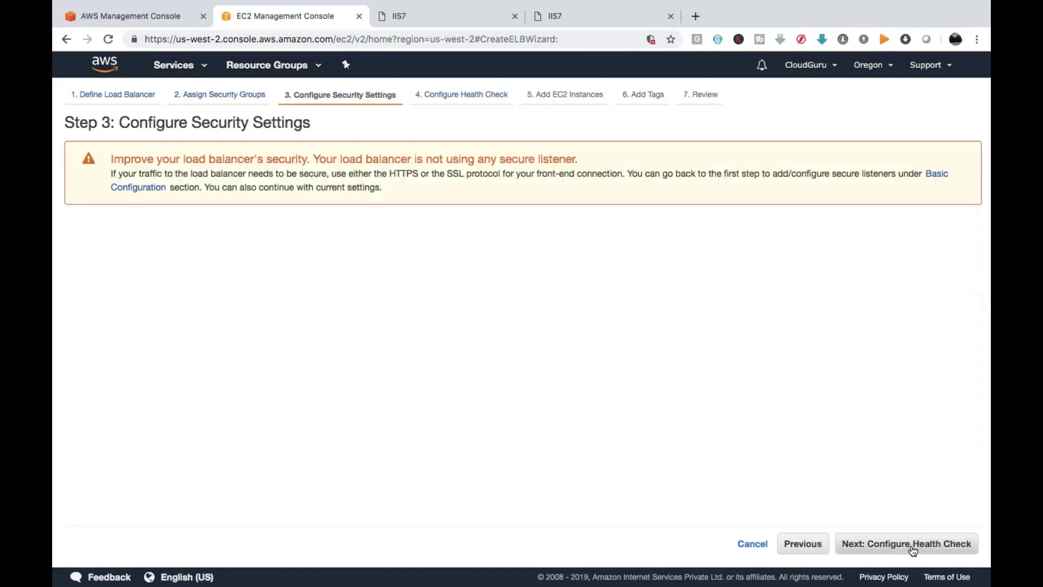
click(913, 549)
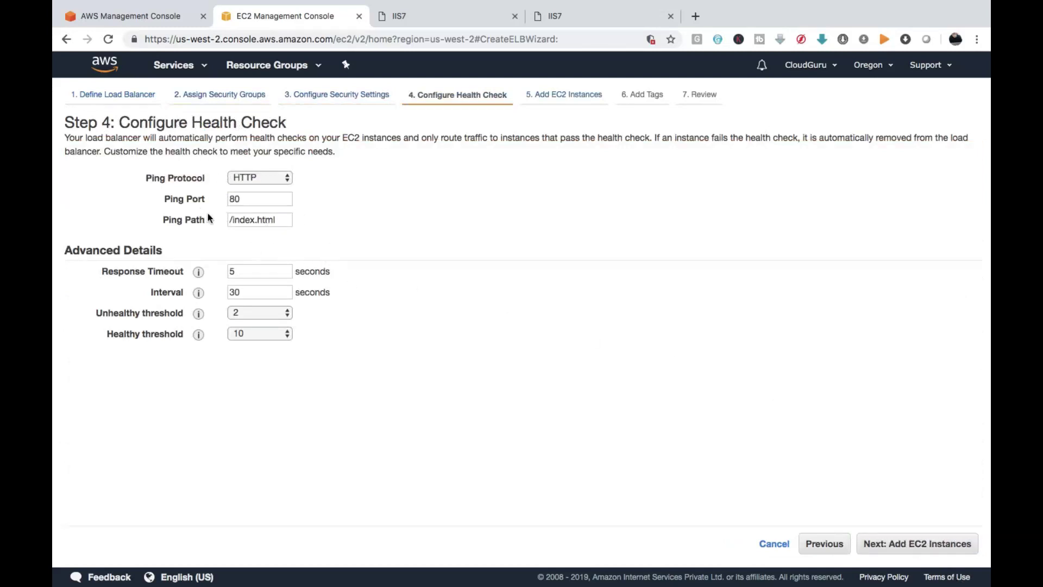
Step: Set the health check's ping protocol to TCP on port 80 and proceed to adding EC2 instances
click(288, 177)
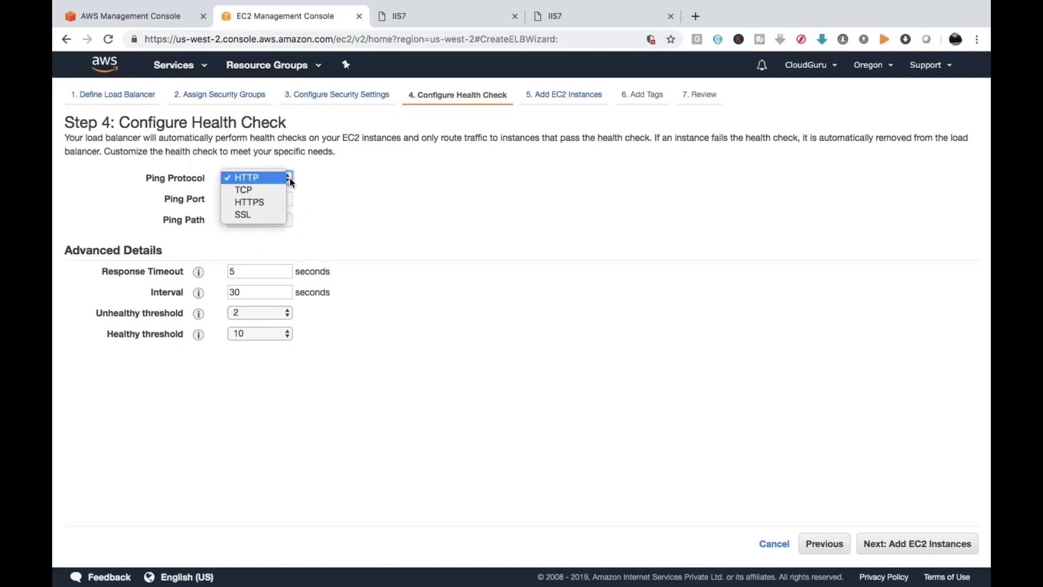
click(251, 192)
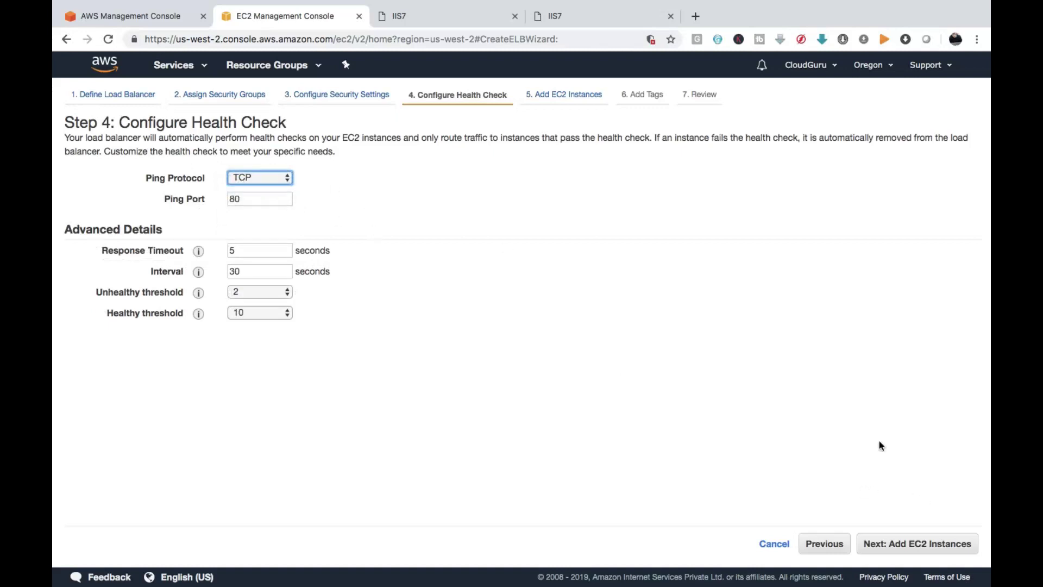
click(922, 548)
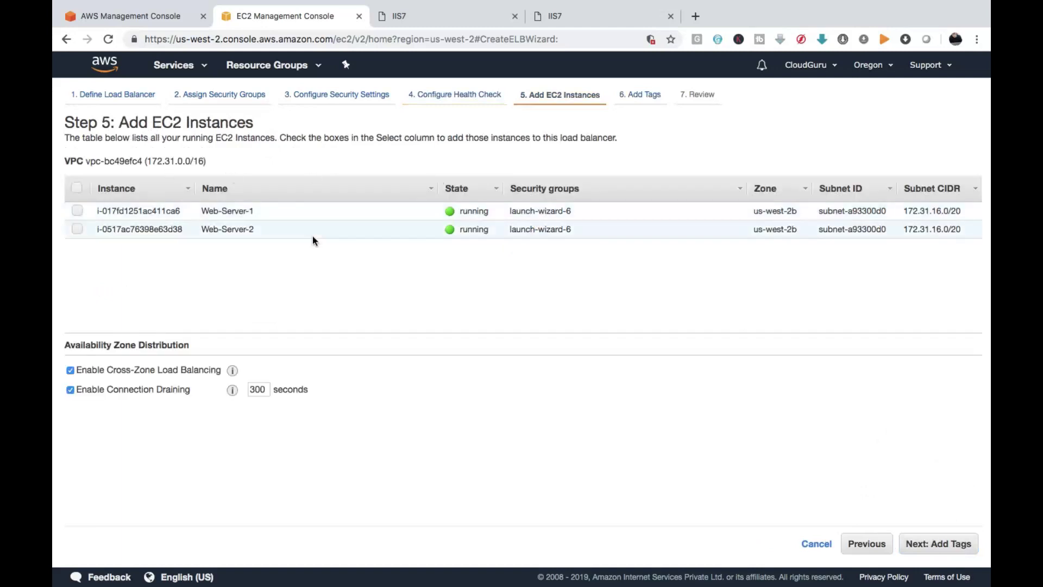
Step: Add Web-Server-1 and Web-Server-2 to the load balancer, create it without tags, and return to the load balancers list
click(76, 188)
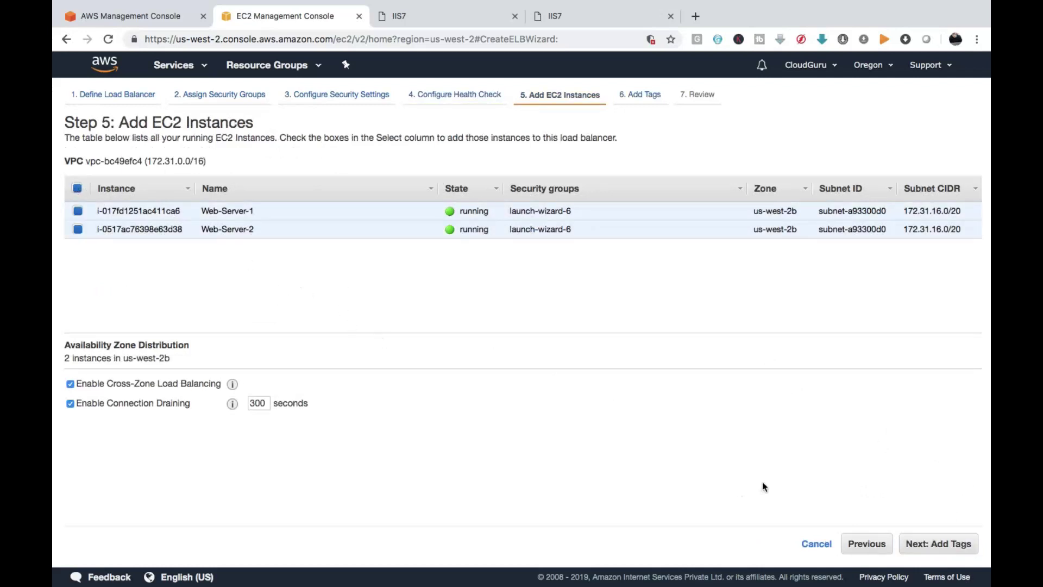
click(960, 551)
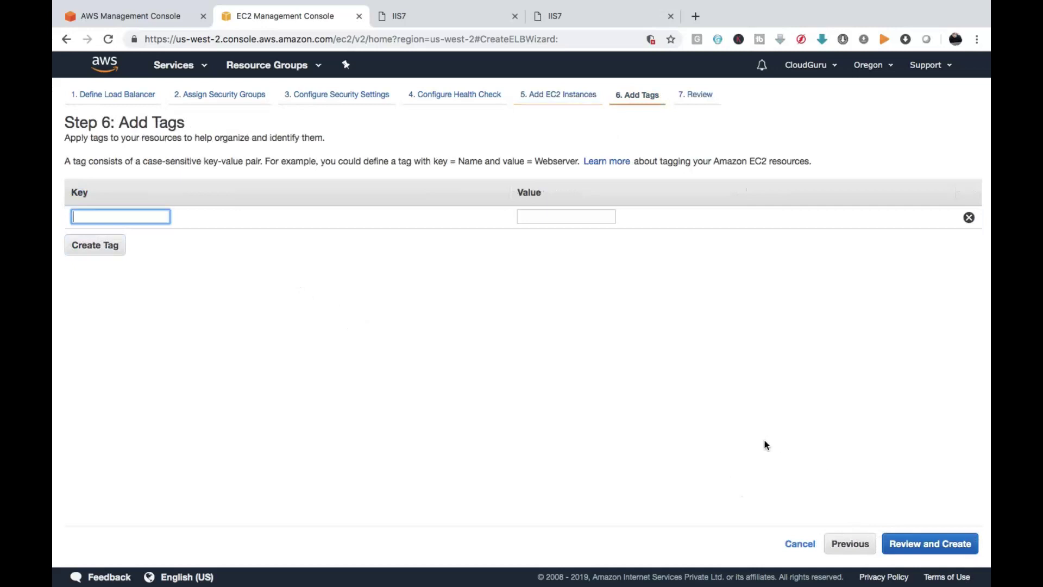
click(931, 543)
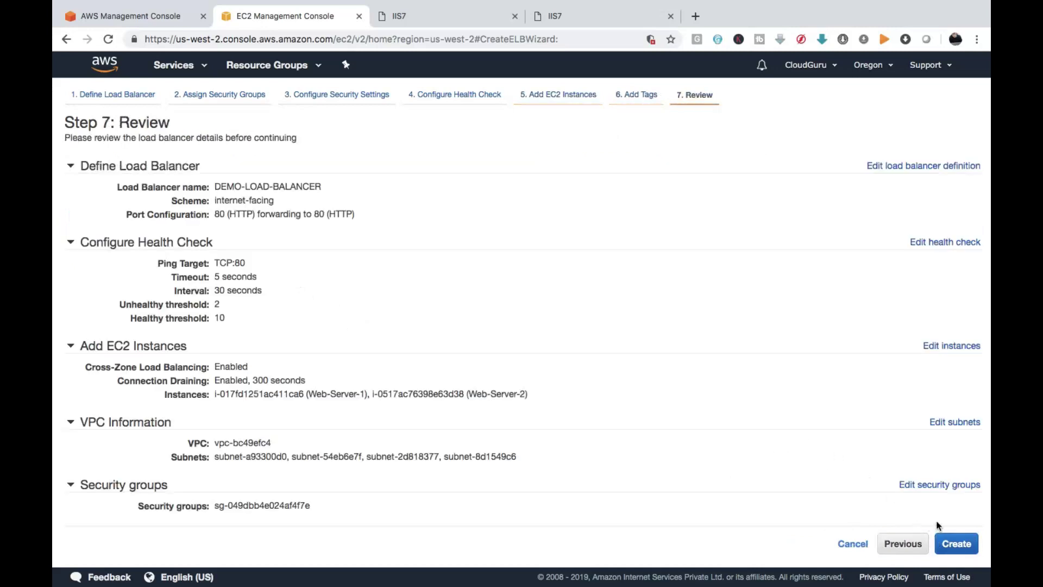
click(958, 545)
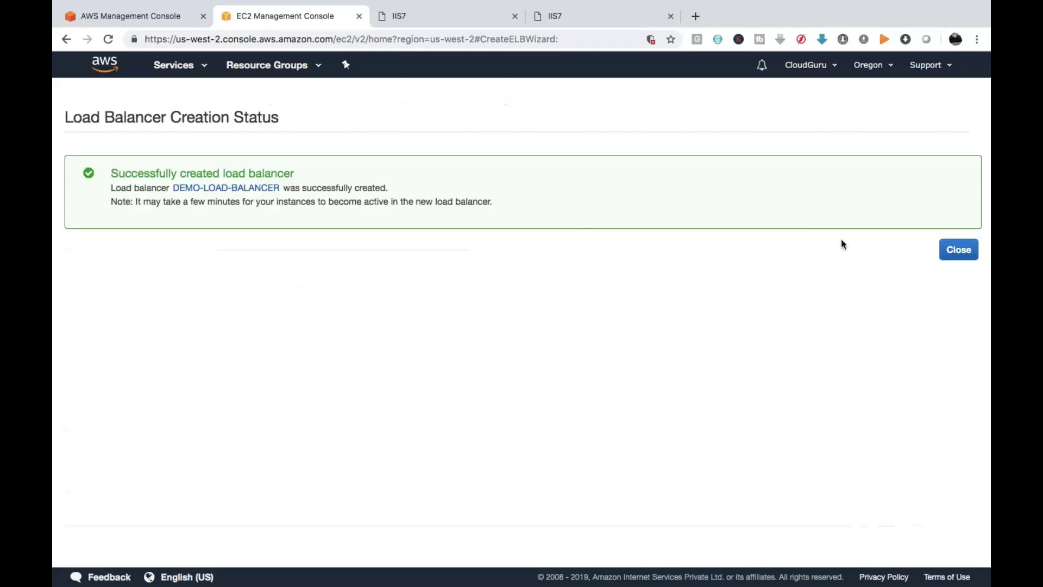
click(962, 251)
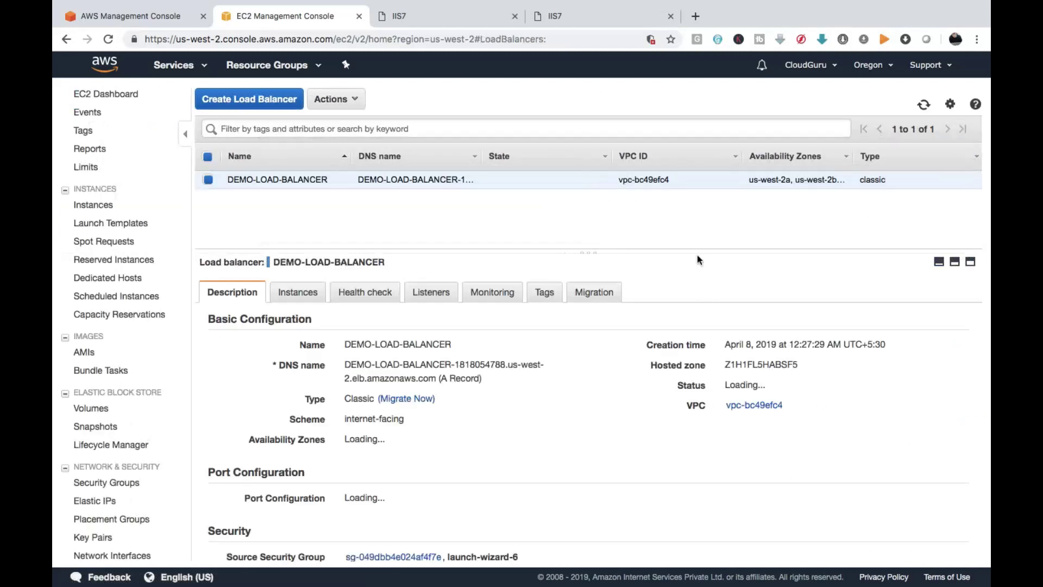
Step: Check the status of the instances registered with DEMO-LOAD-BALANCER and return to its description
mouse_move(636, 250)
mouse_down()
mouse_move(624, 203)
mouse_move(637, 252)
mouse_up()
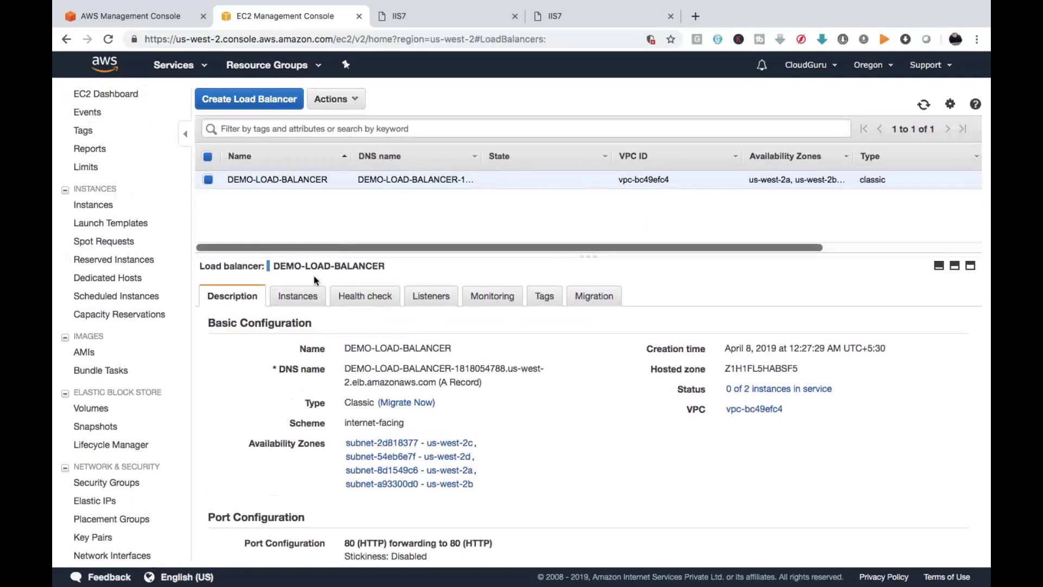
click(298, 298)
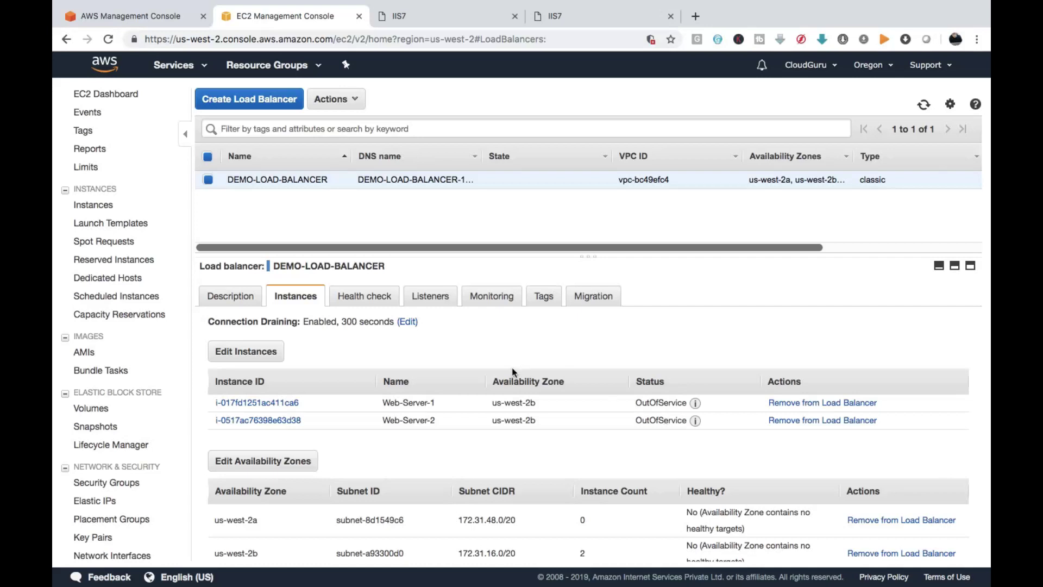
click(235, 305)
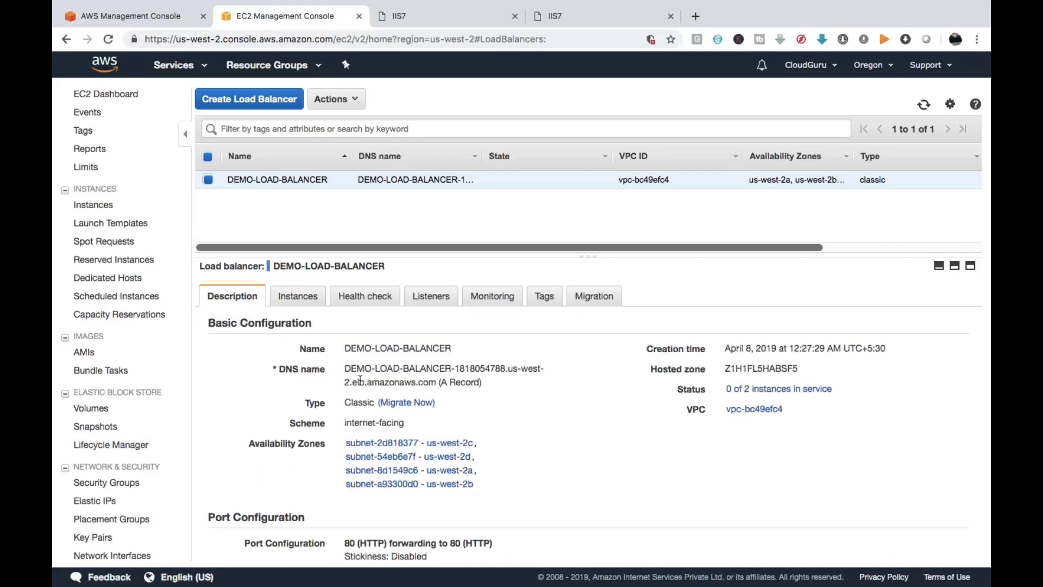
Step: Copy the DNS name of DEMO-LOAD-BALANCER and open it in a new browser tab
drag(346, 371, 438, 382)
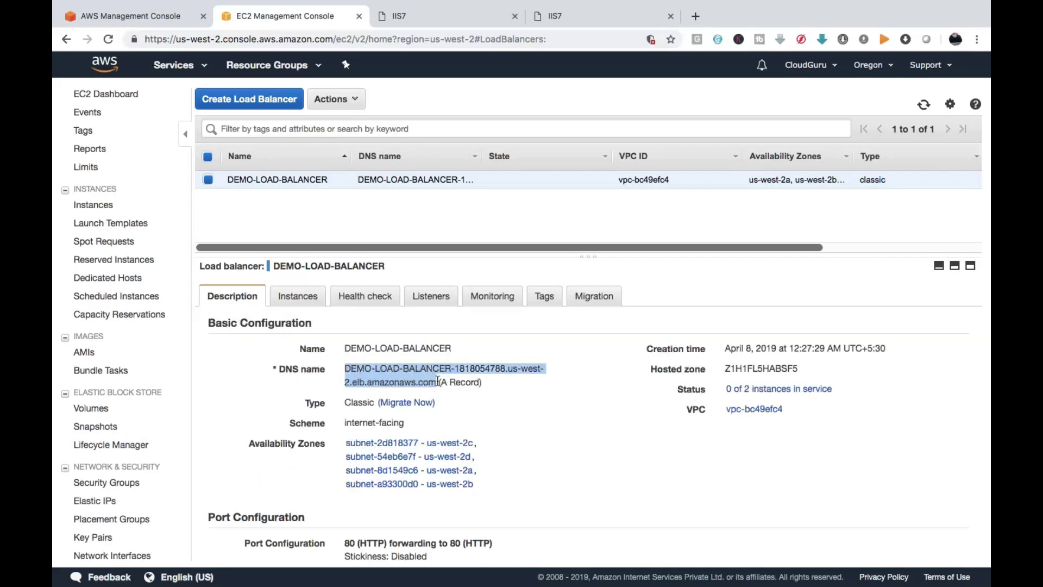
click(695, 16)
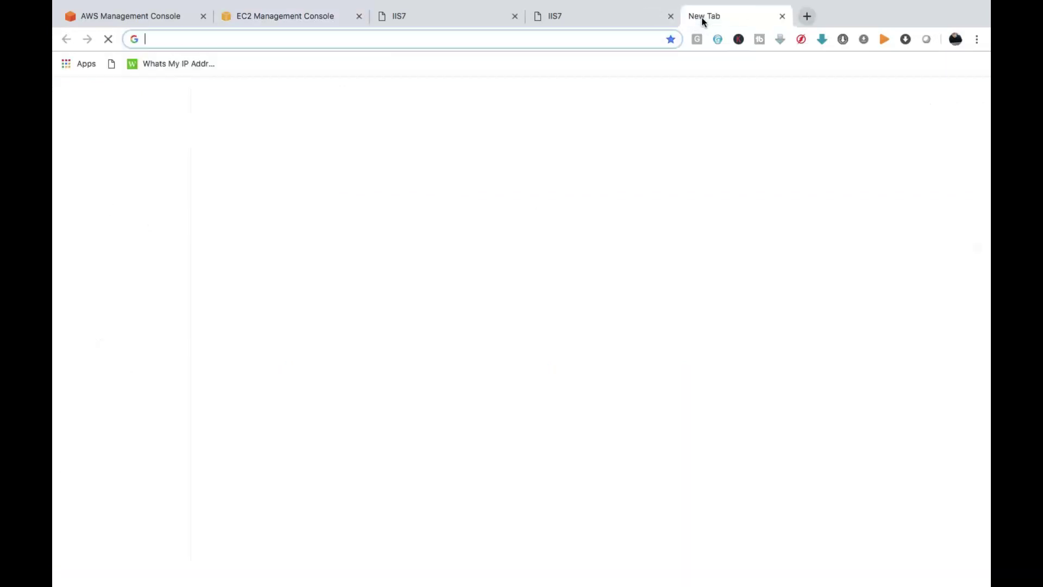
key(super+v)
key(Return)
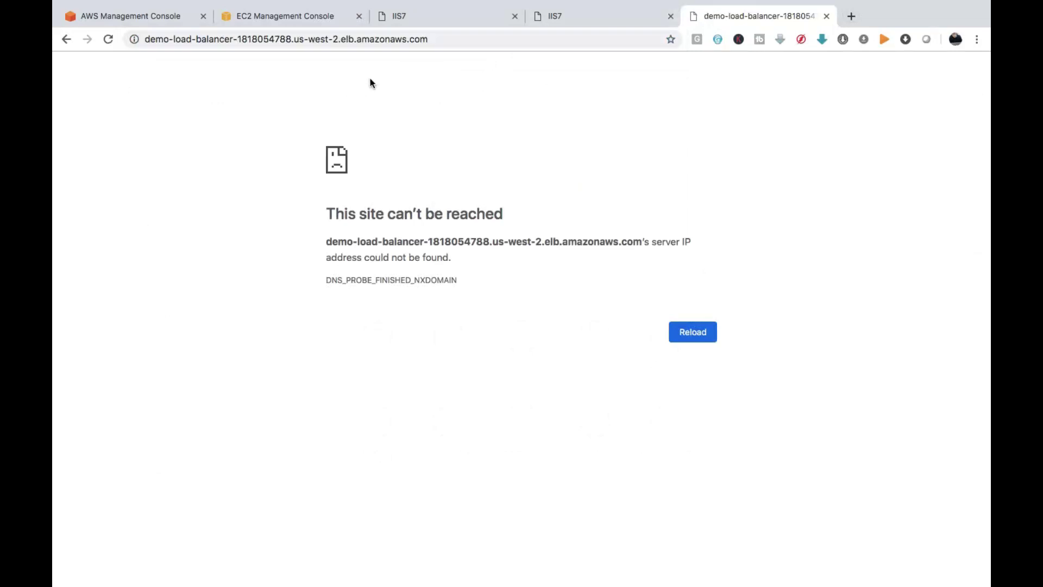
Step: Recheck the status of DEMO-LOAD-BALANCER's instances, refreshing the list and looking again at the page at its DNS name
click(269, 17)
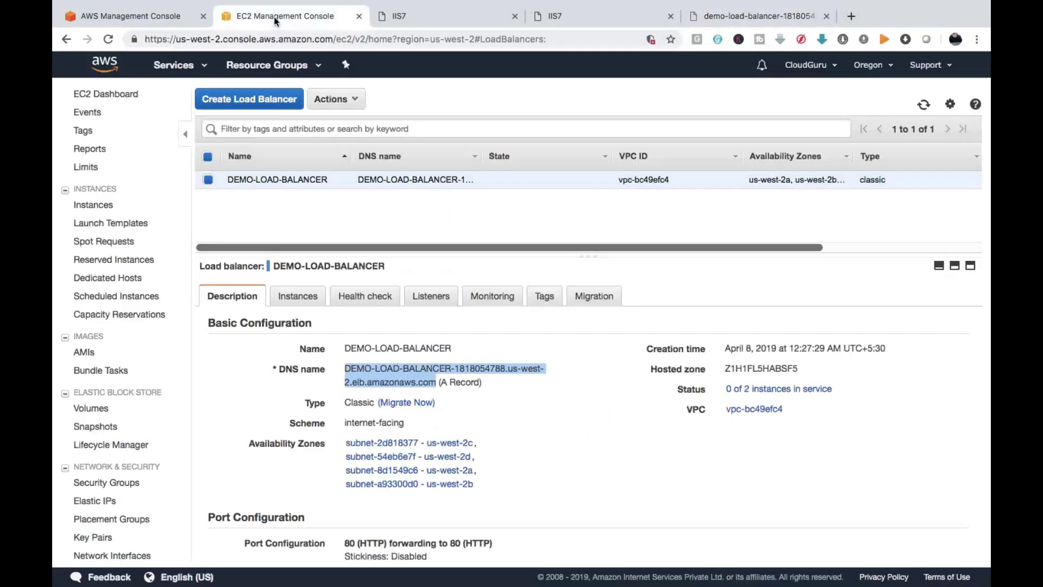
click(296, 296)
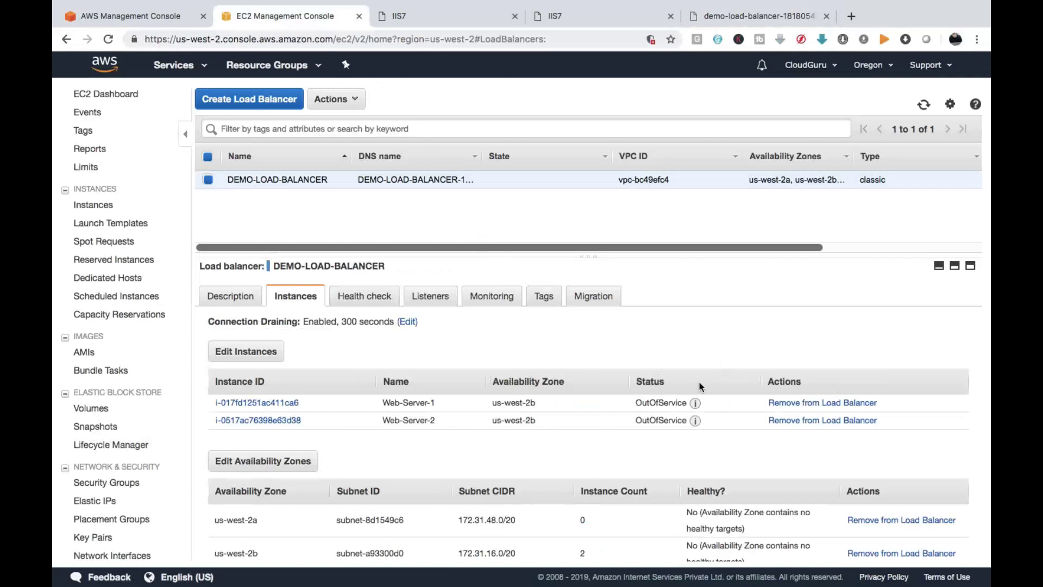
click(924, 104)
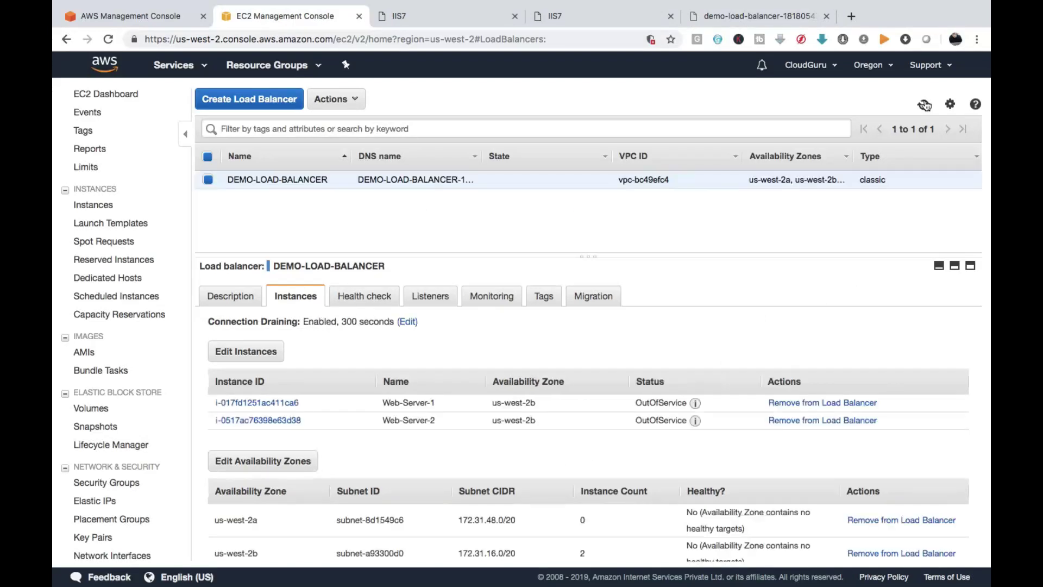
click(754, 25)
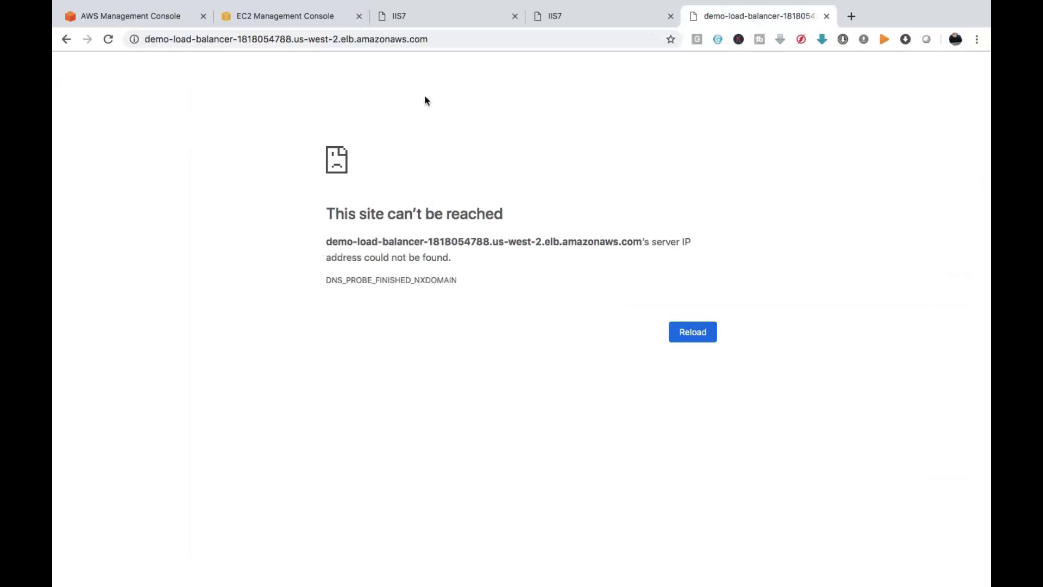
click(148, 15)
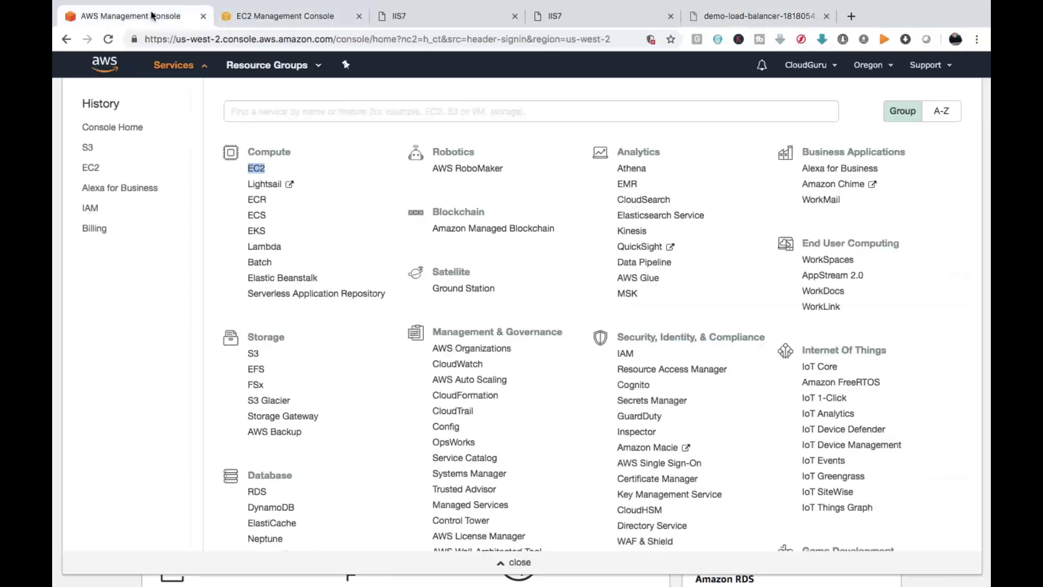
click(305, 18)
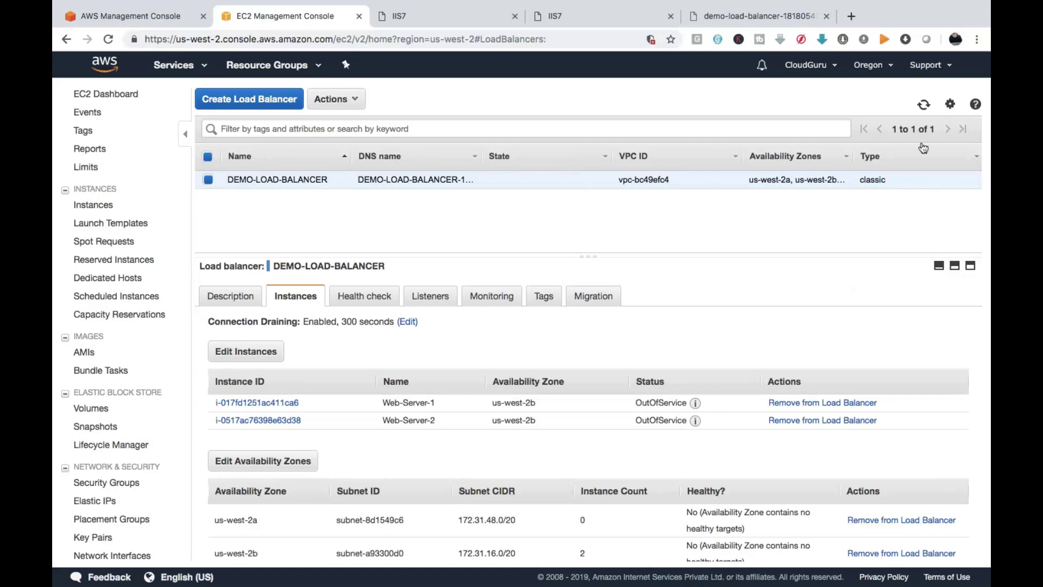
click(924, 106)
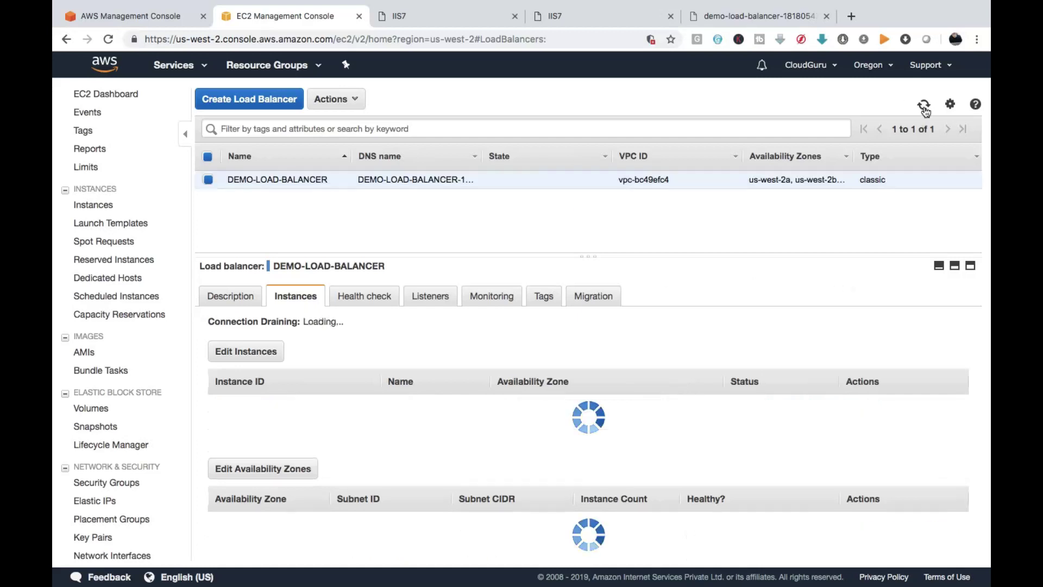
Step: Refresh the status of DEMO-LOAD-BALANCER's registered instances and reload the page at its DNS name
click(925, 109)
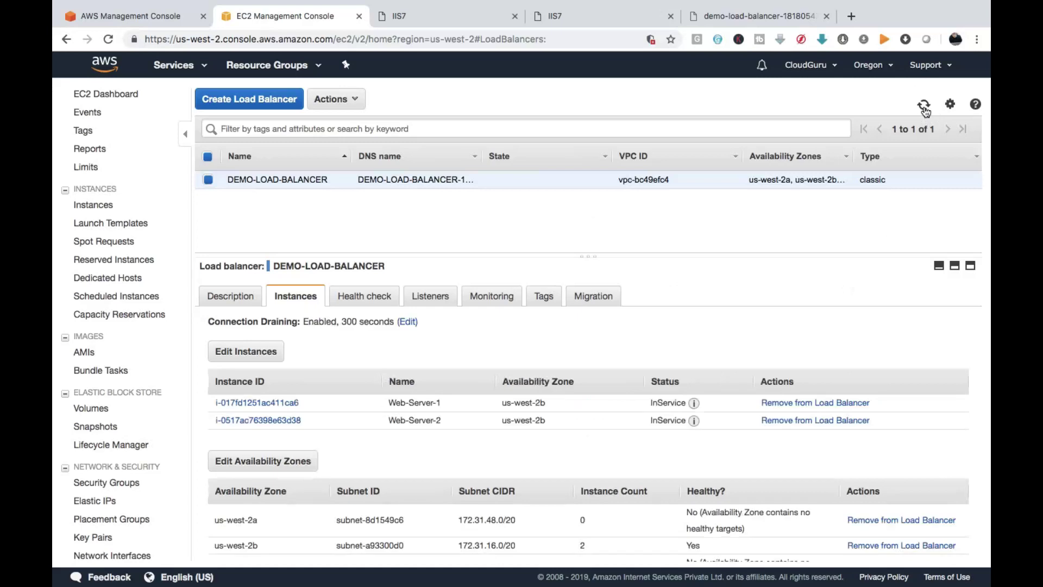
click(785, 19)
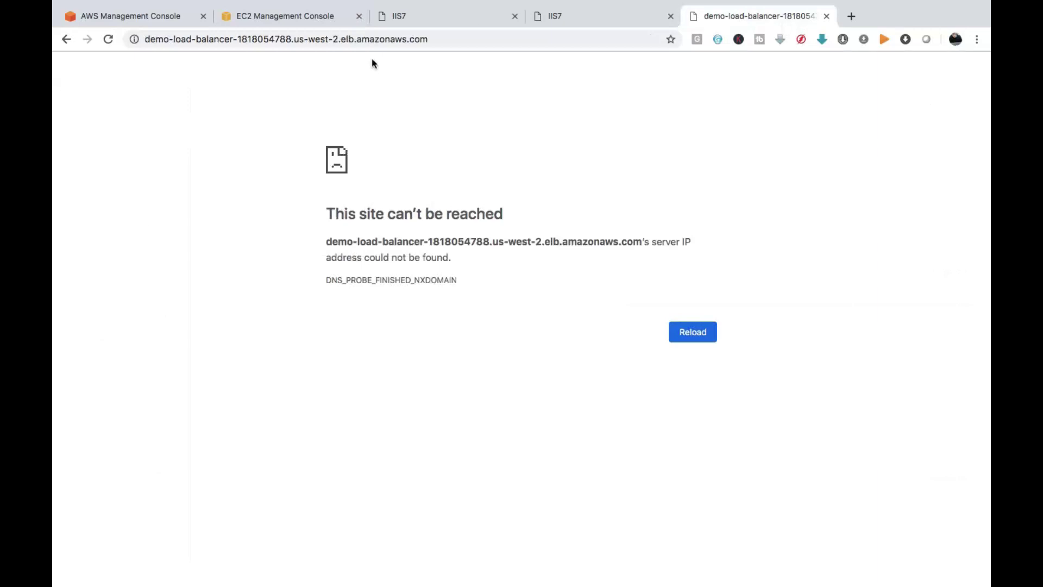
click(435, 42)
key(Return)
click(108, 39)
Step: Copy DEMO-LOAD-BALANCER's DNS name from its description again and open it in a fresh browser tab replacing the old one
click(243, 16)
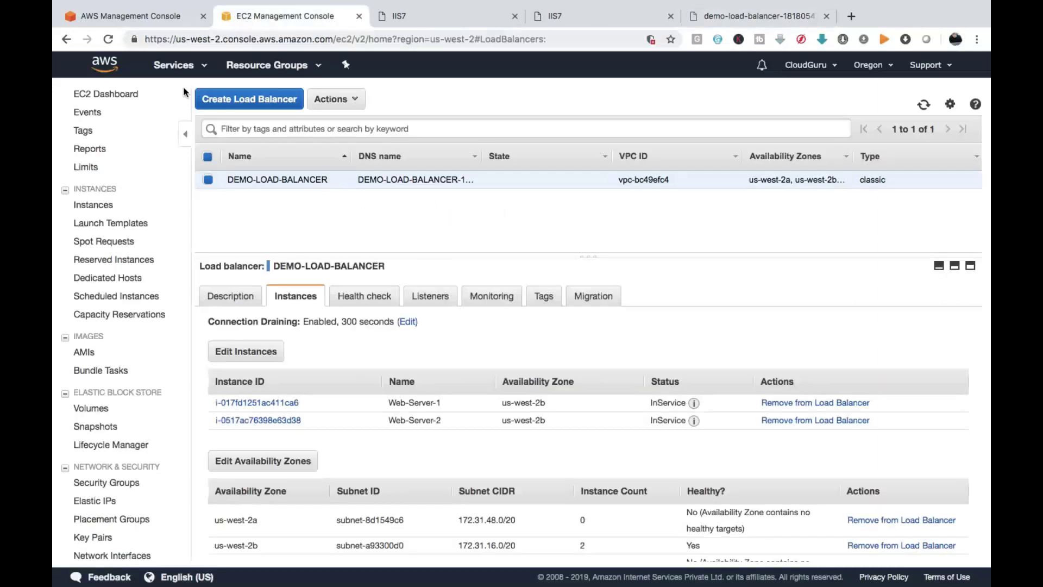
click(240, 297)
drag(345, 367, 436, 384)
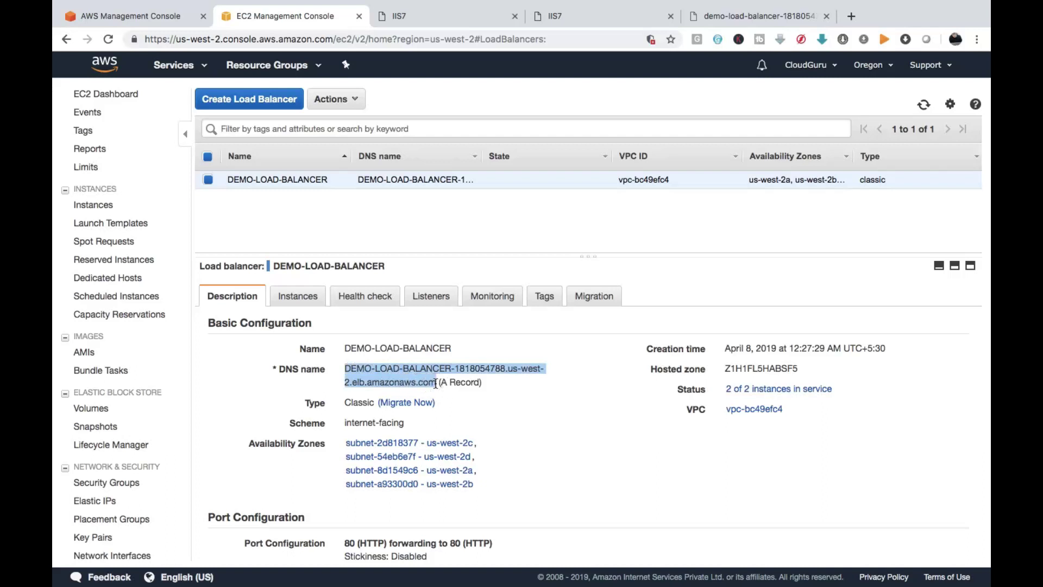
right_click(406, 367)
click(432, 395)
click(827, 16)
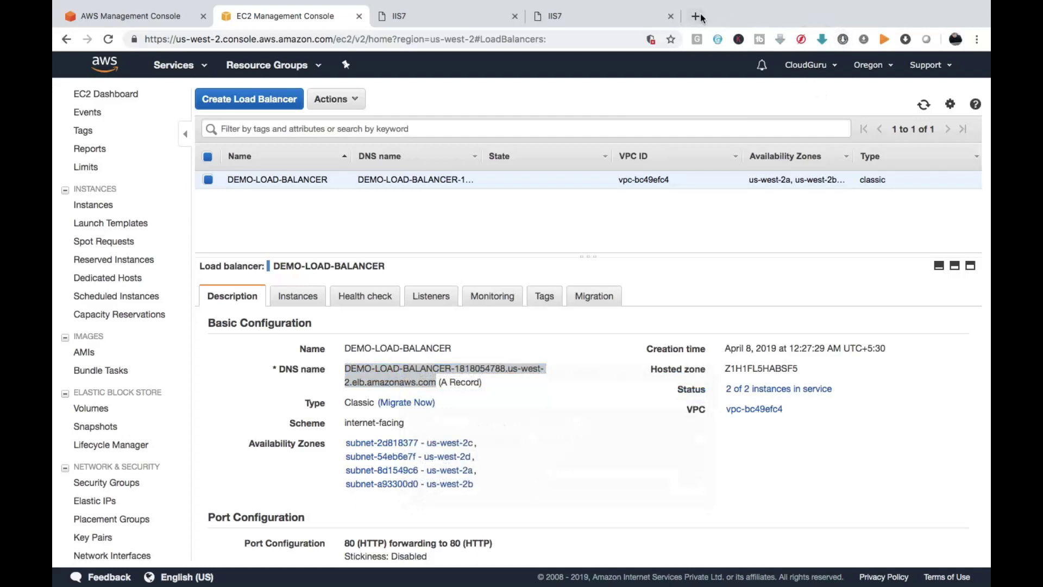
click(696, 17)
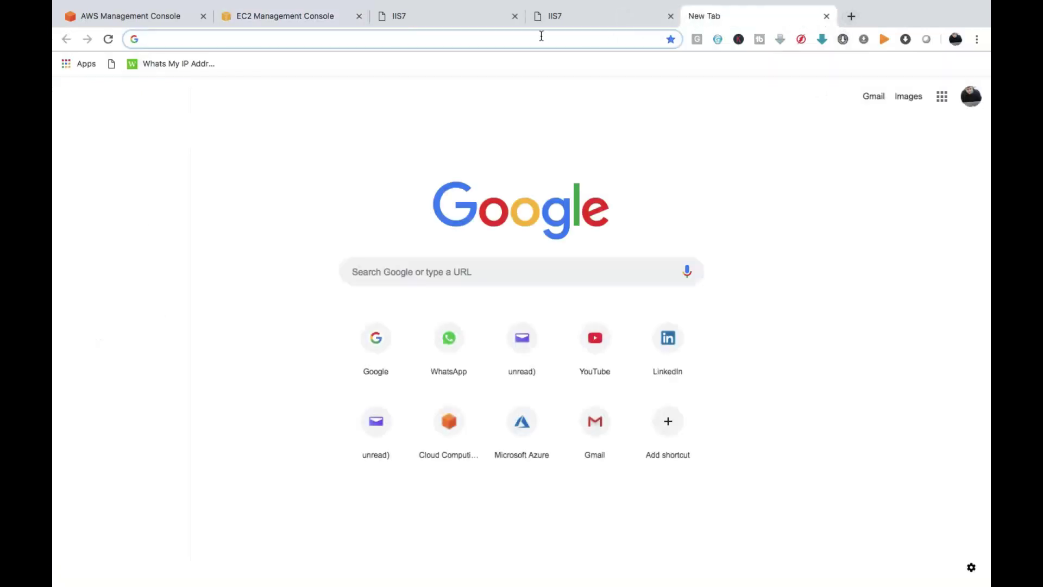
key(super+v)
key(Return)
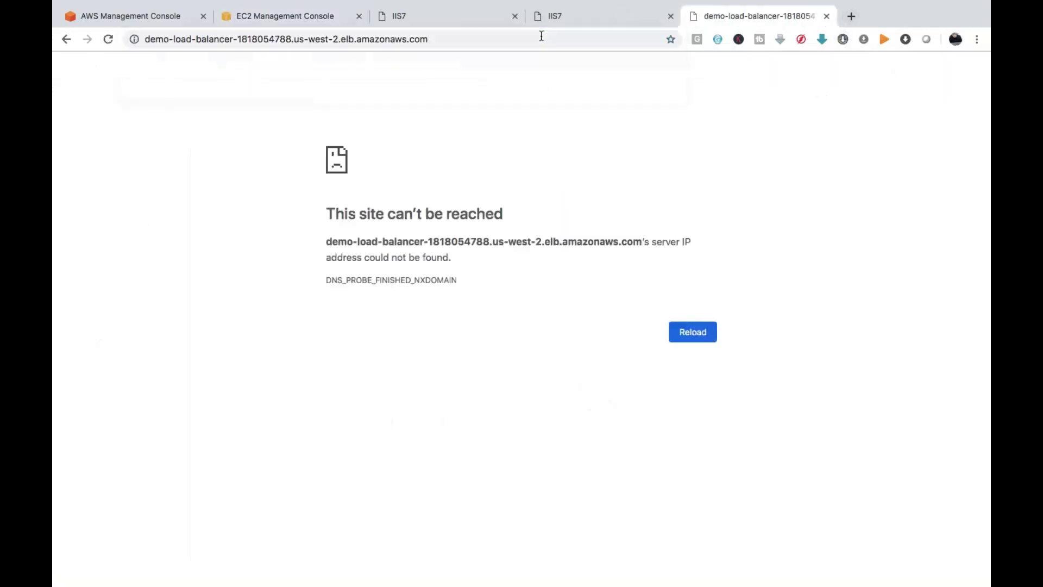
Step: Switch to Safari and open the copied load balancer DNS name there
key(ctrl+Left)
key(ctrl+Left)
key(ctrl+Left)
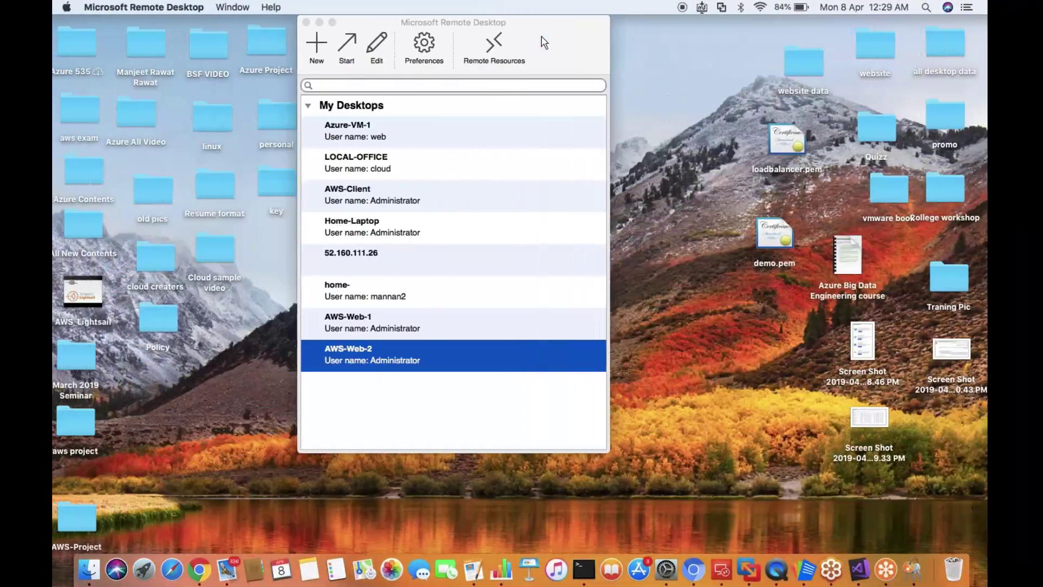
click(144, 570)
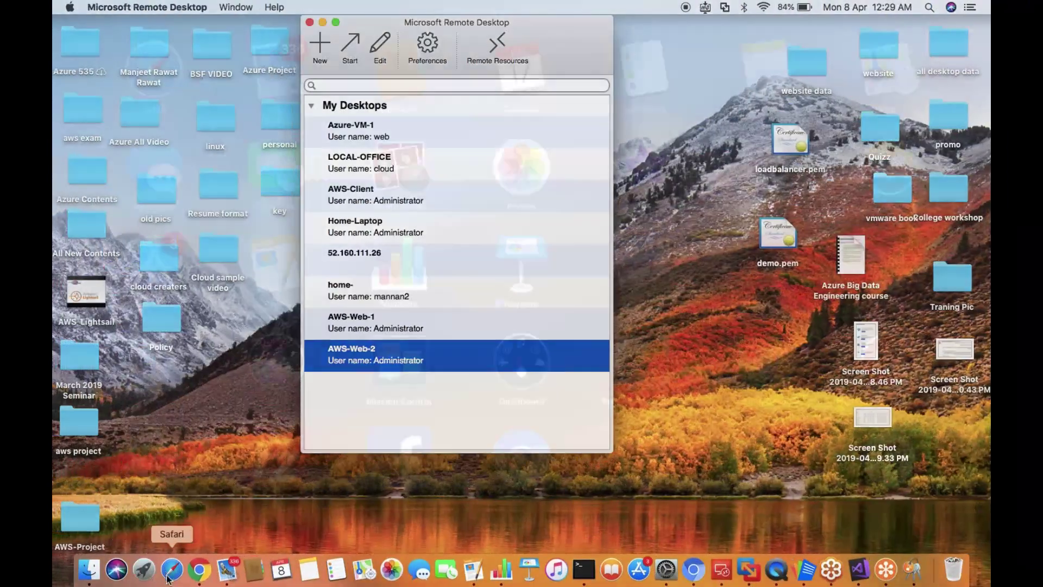
click(174, 575)
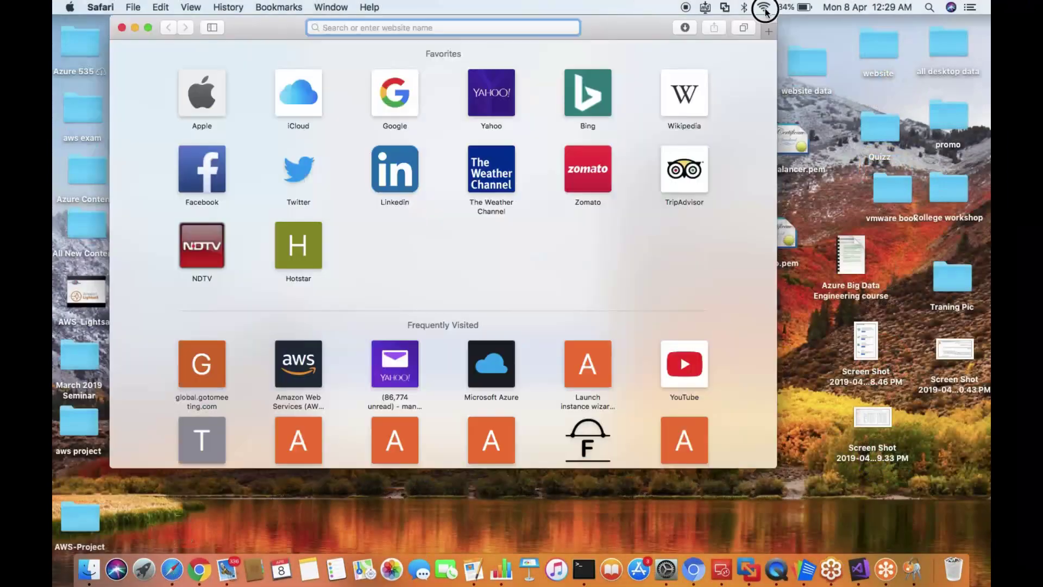
click(764, 7)
click(350, 29)
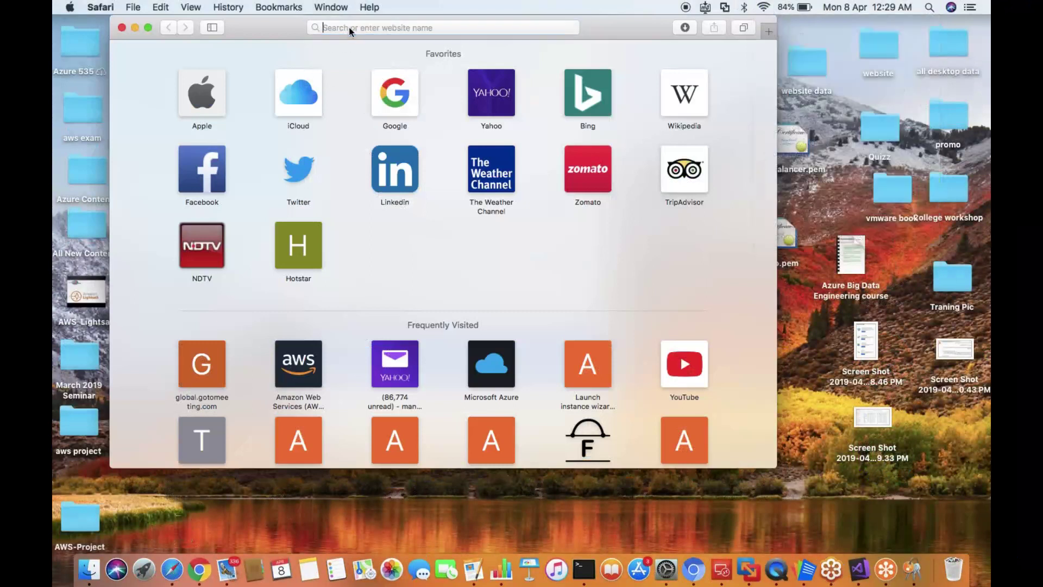
right_click(351, 31)
click(375, 58)
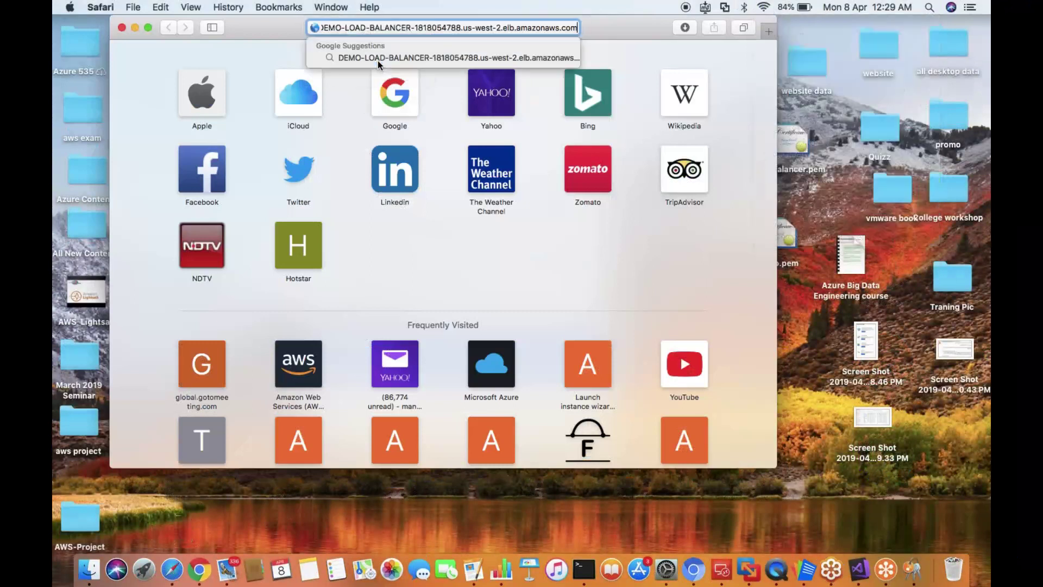
key(Return)
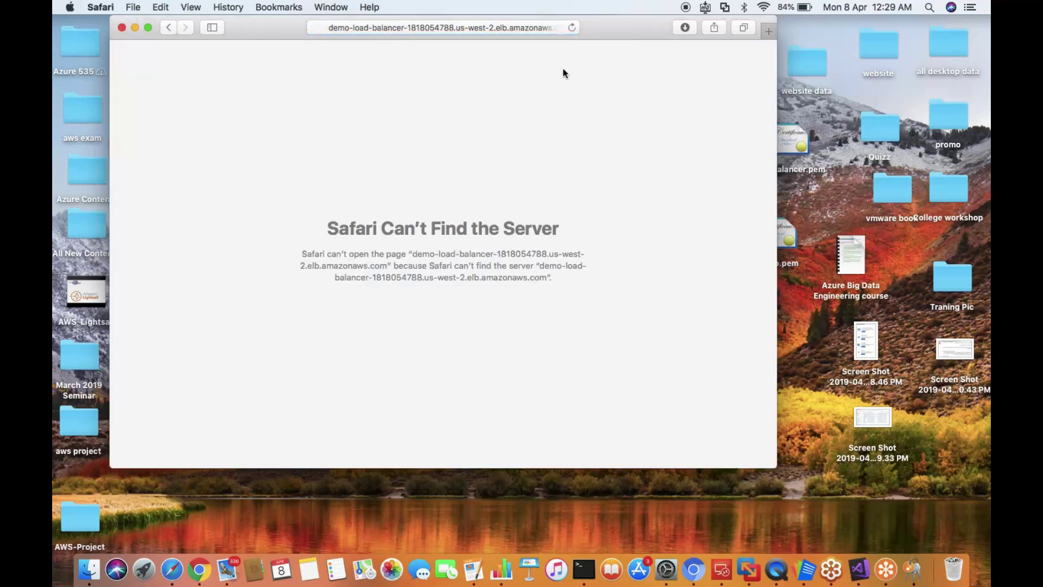
Step: Return to Chrome, view Web-Server-2's IIS page, and recheck DEMO-LOAD-BALANCER's instance status after refreshing the list
key(ctrl+Right)
key(ctrl+Right)
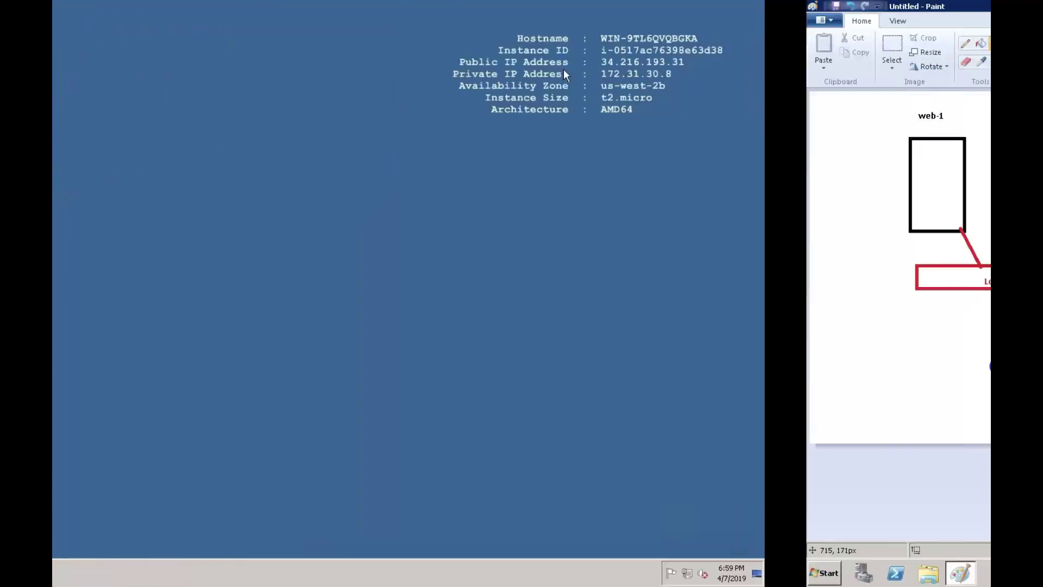
key(ctrl+Right)
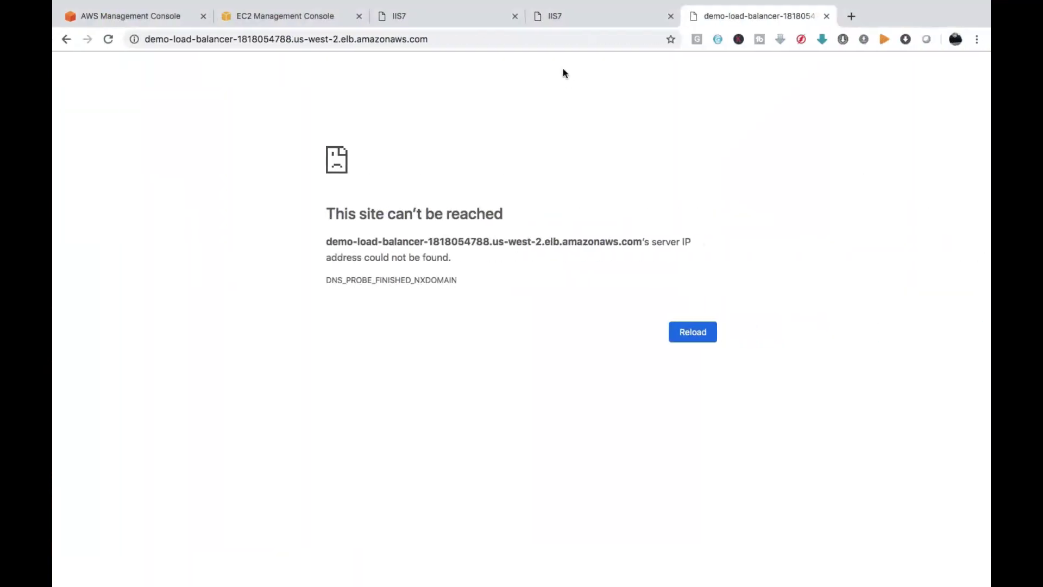
click(595, 11)
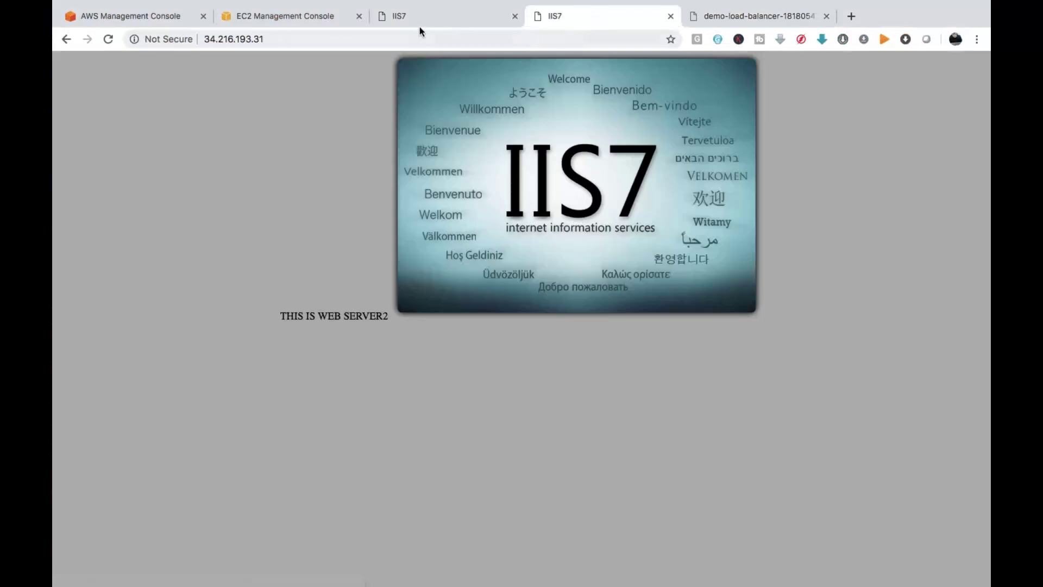
click(304, 15)
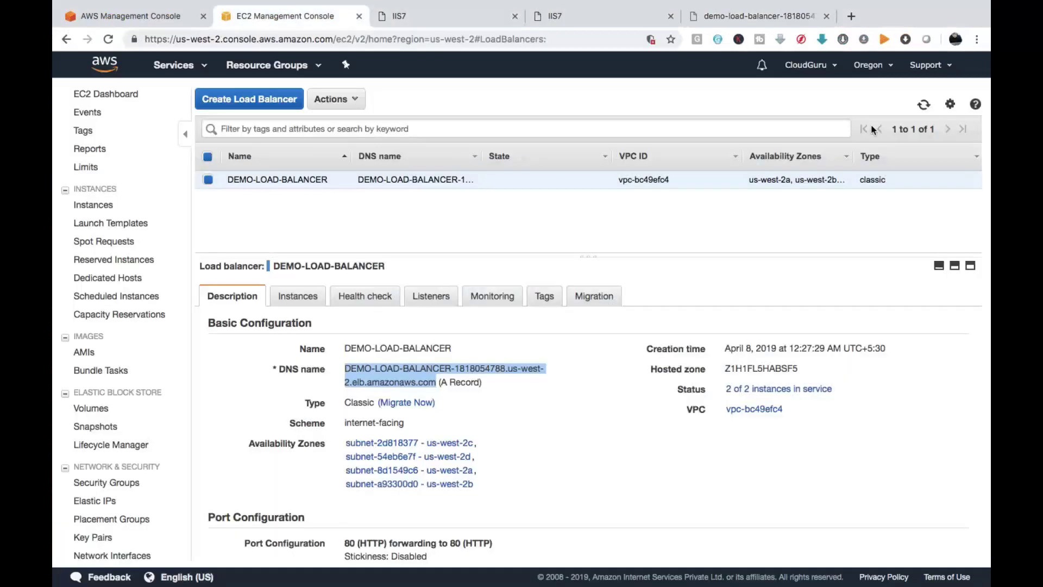
click(925, 106)
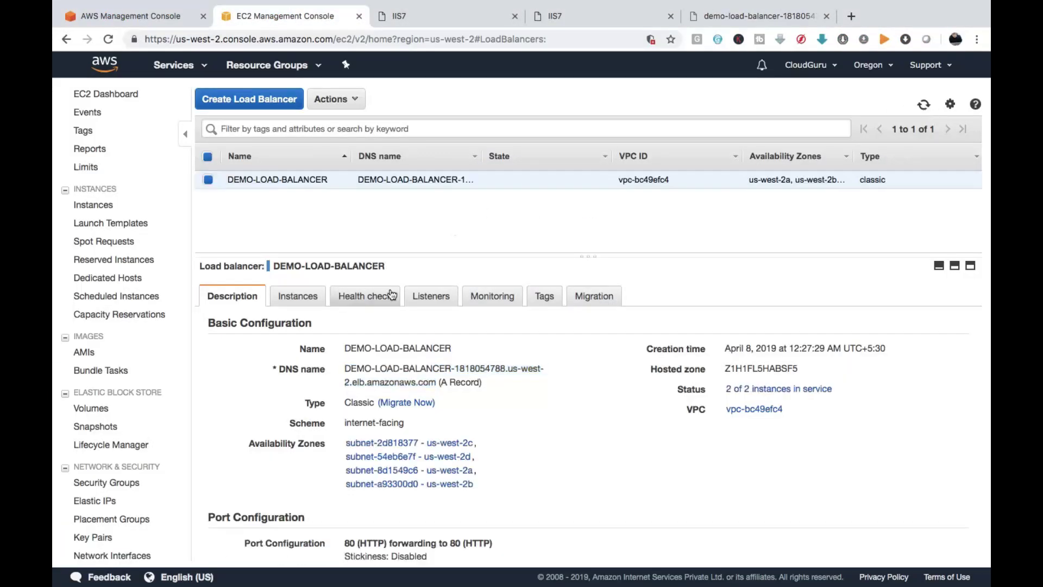
click(302, 297)
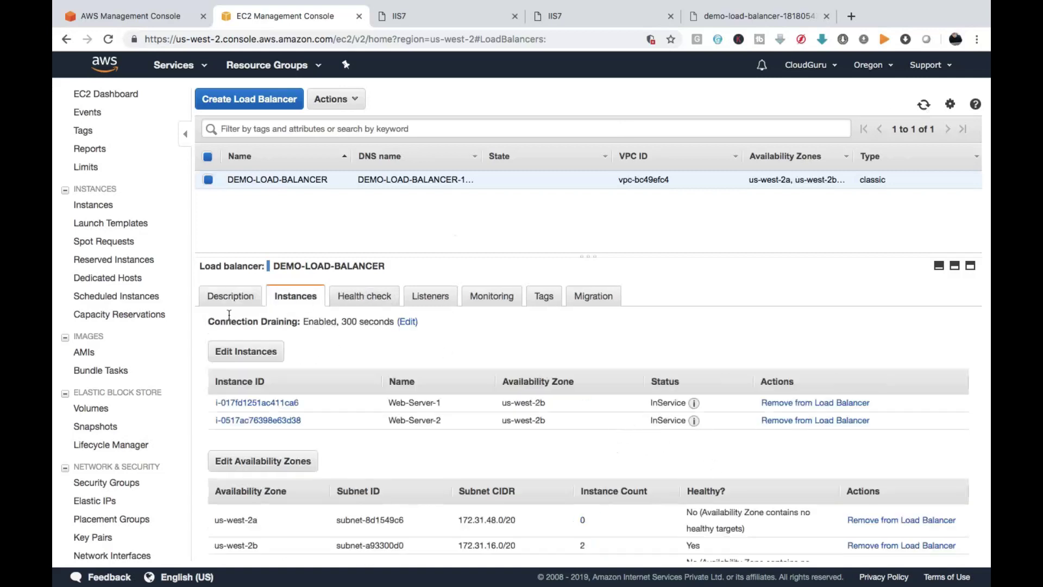
Step: Copy the DNS name from DEMO-LOAD-BALANCER's description, open it in another new tab, and close the earlier load balancer tab
click(218, 302)
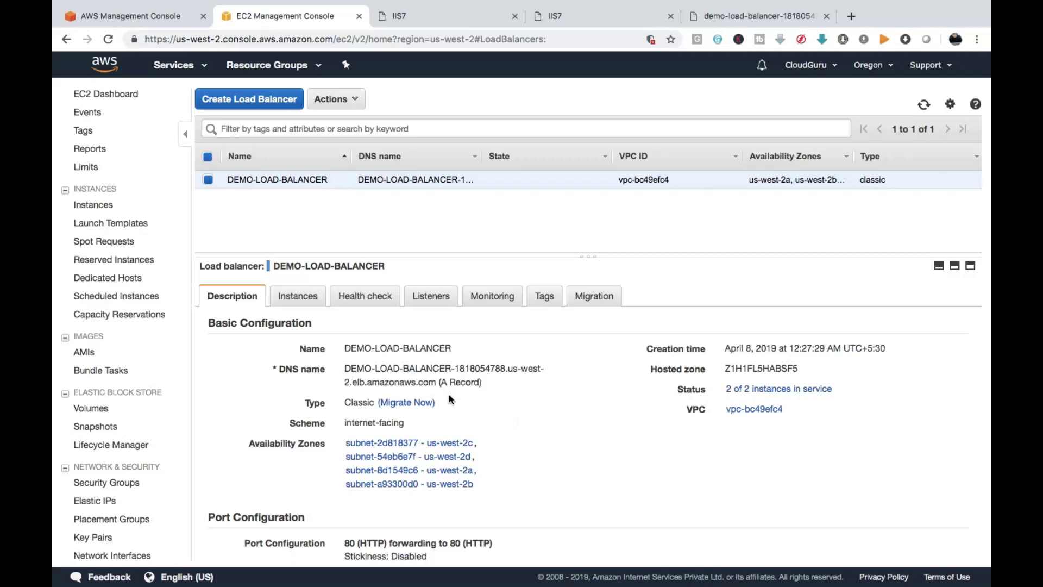
drag(343, 369, 438, 379)
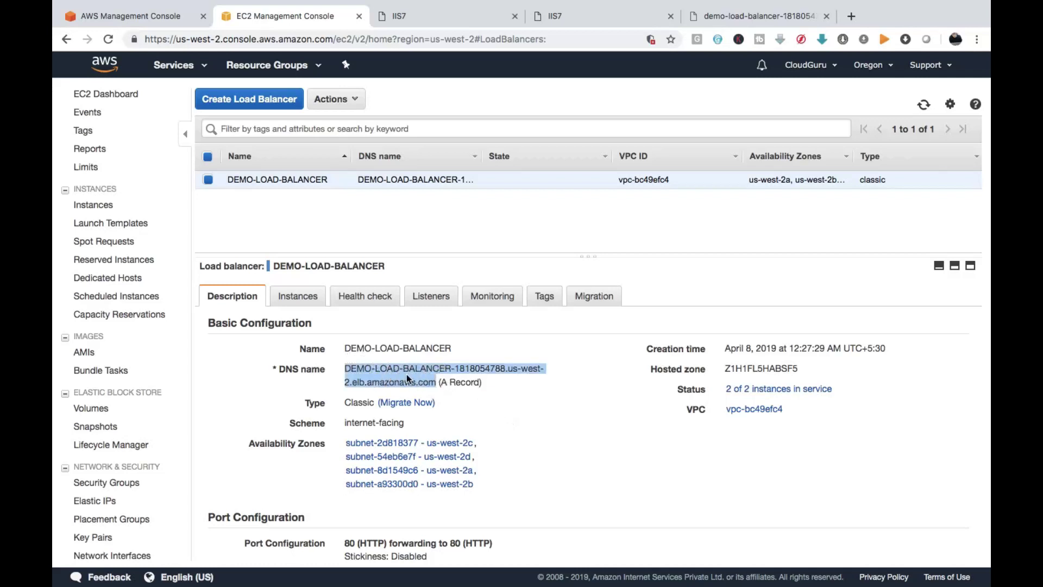
right_click(411, 376)
click(435, 401)
key(super+t)
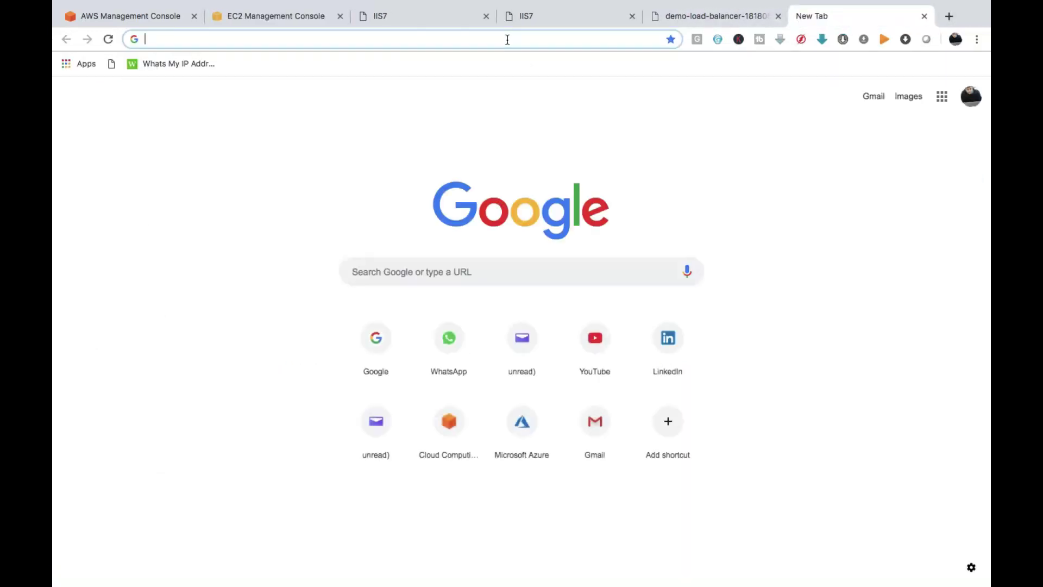
right_click(509, 39)
click(537, 112)
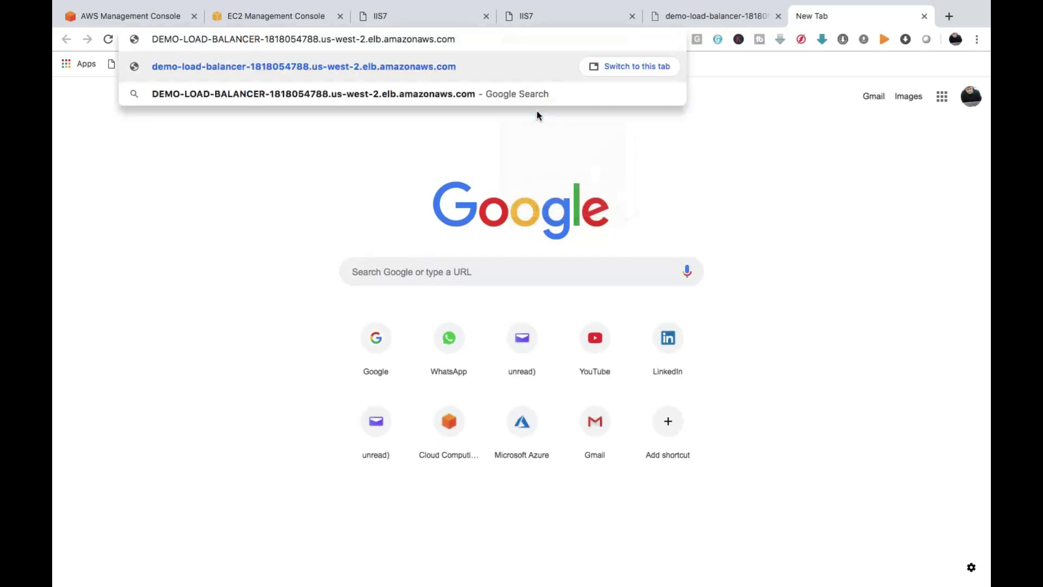
key(Return)
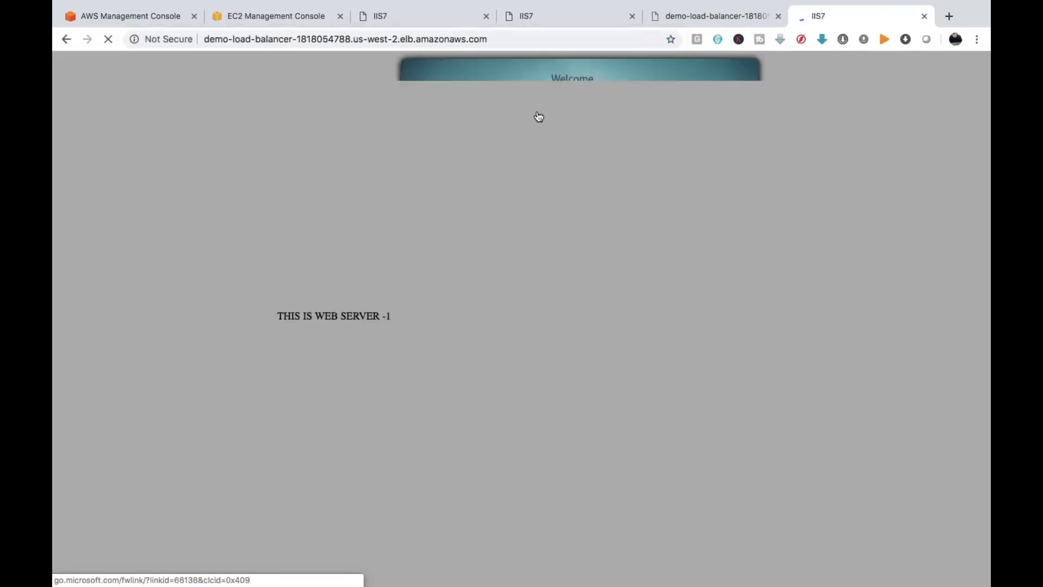
click(778, 16)
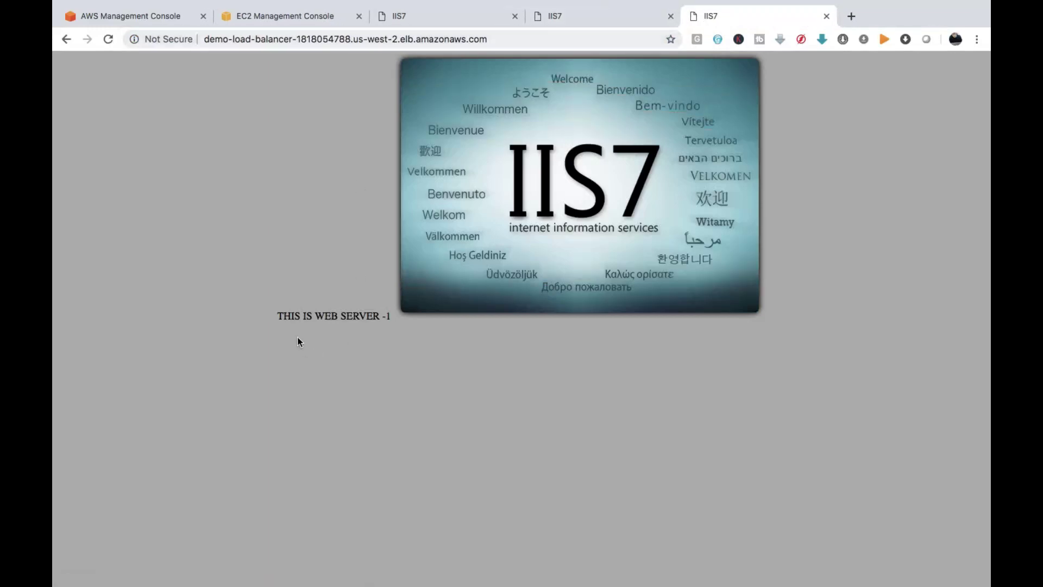
Step: Reload the load balancer page in Chrome and in full-screen Safari to compare which web server responds
click(108, 39)
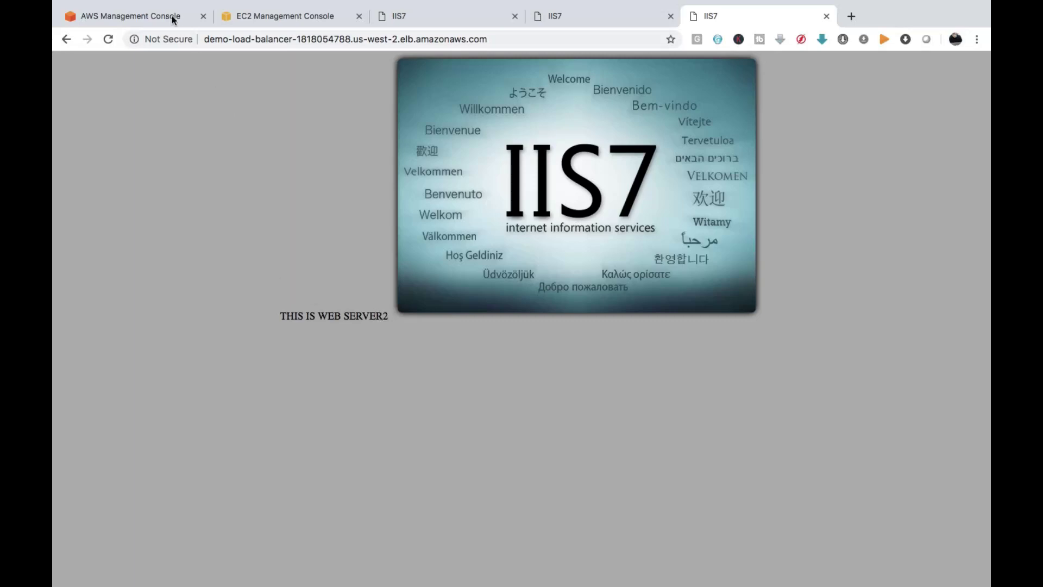
click(131, 17)
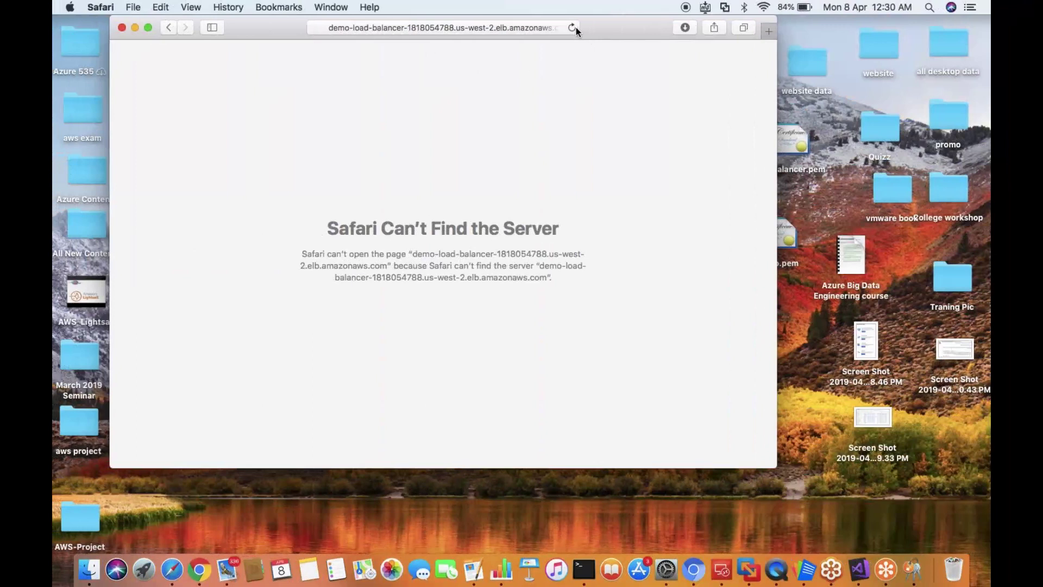
click(573, 27)
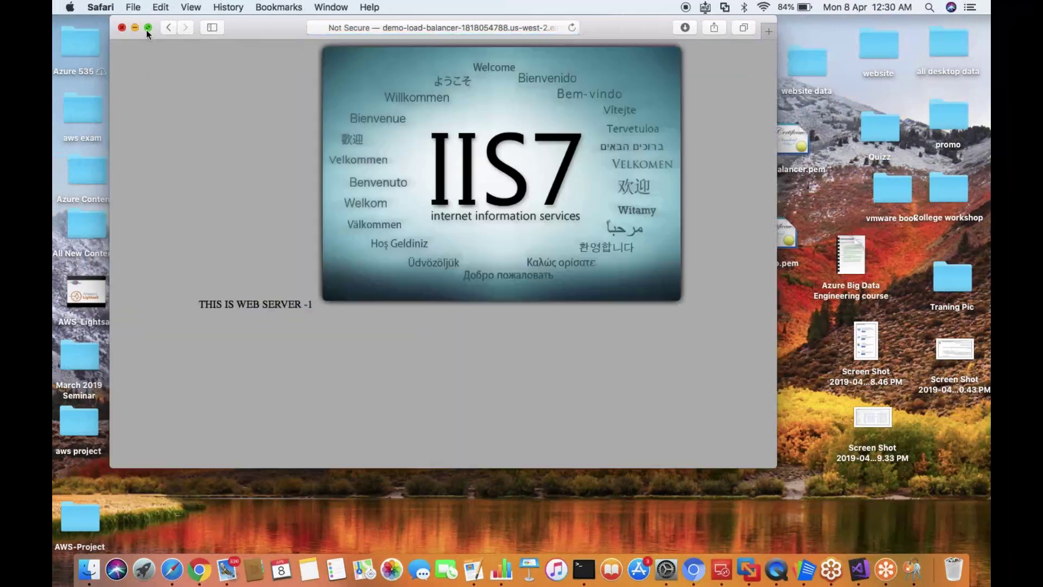
click(148, 28)
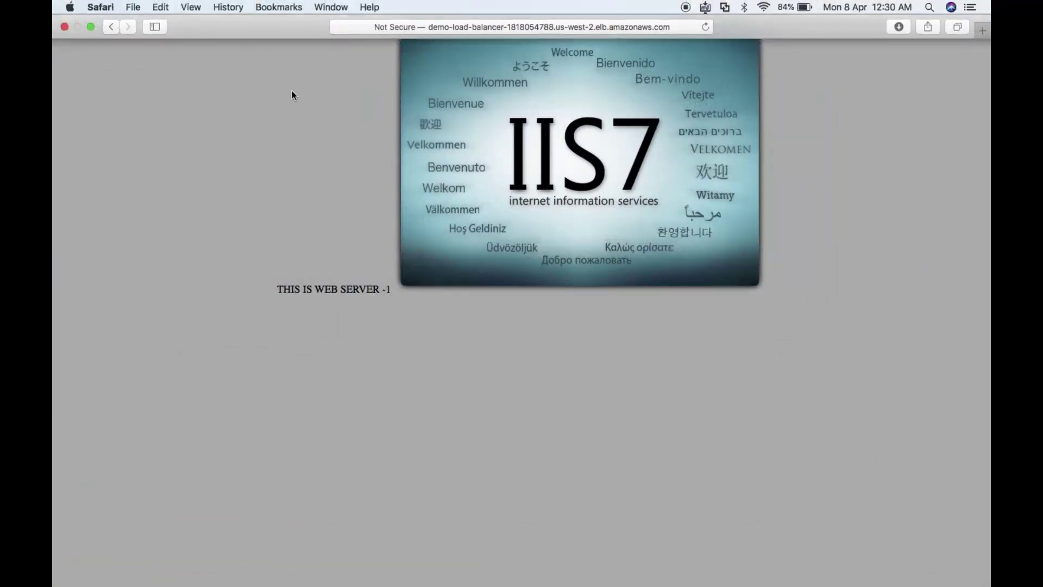
click(706, 29)
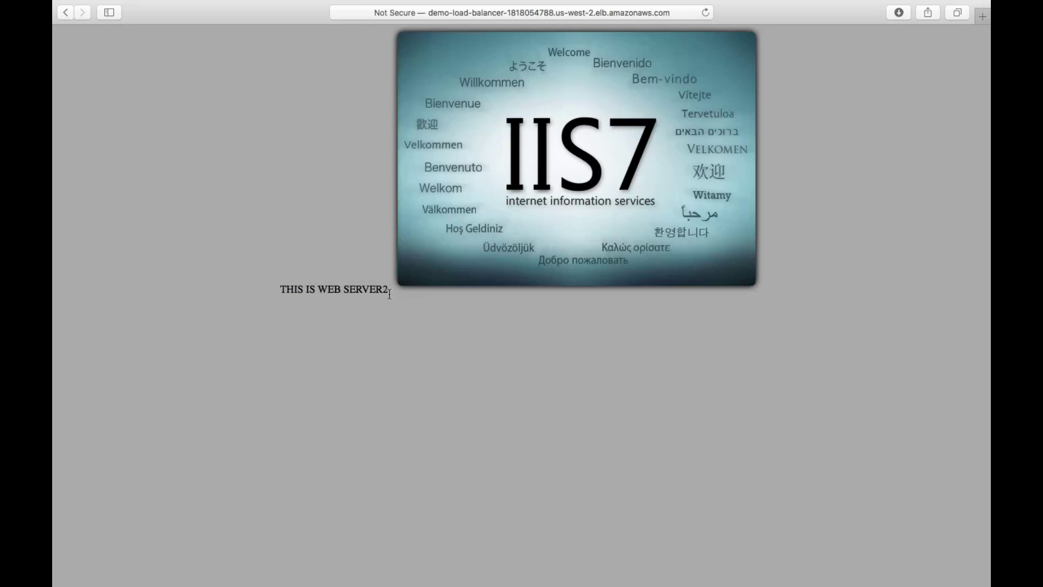
Step: Switch to the Paint diagram, draw a green ellipse of about 782 × 531 px around it, and shift the ellipse up and left
key(ctrl+Right)
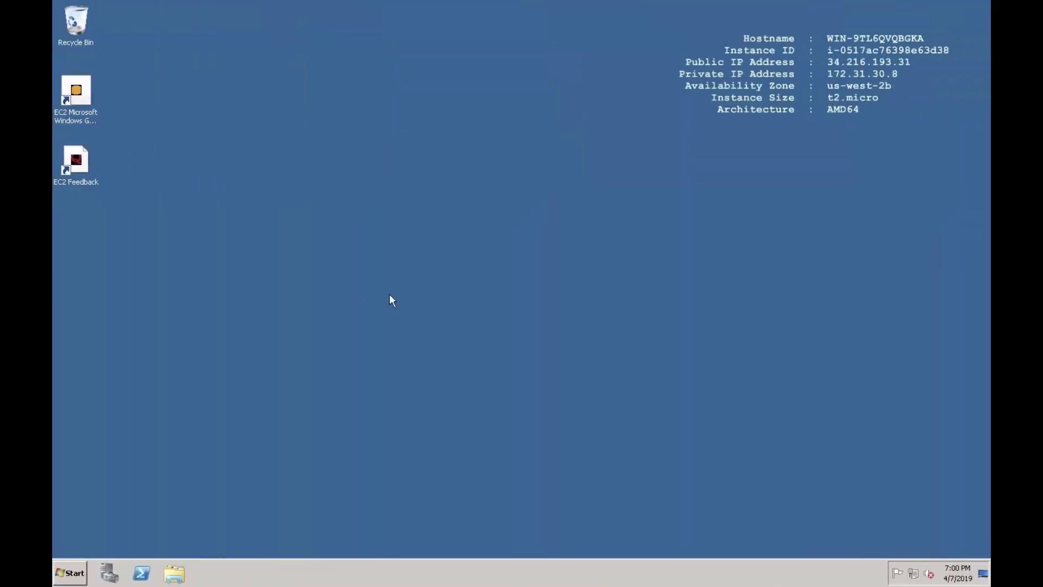
key(ctrl+Left)
key(ctrl+Left)
key(ctrl+Right)
key(ctrl+Right)
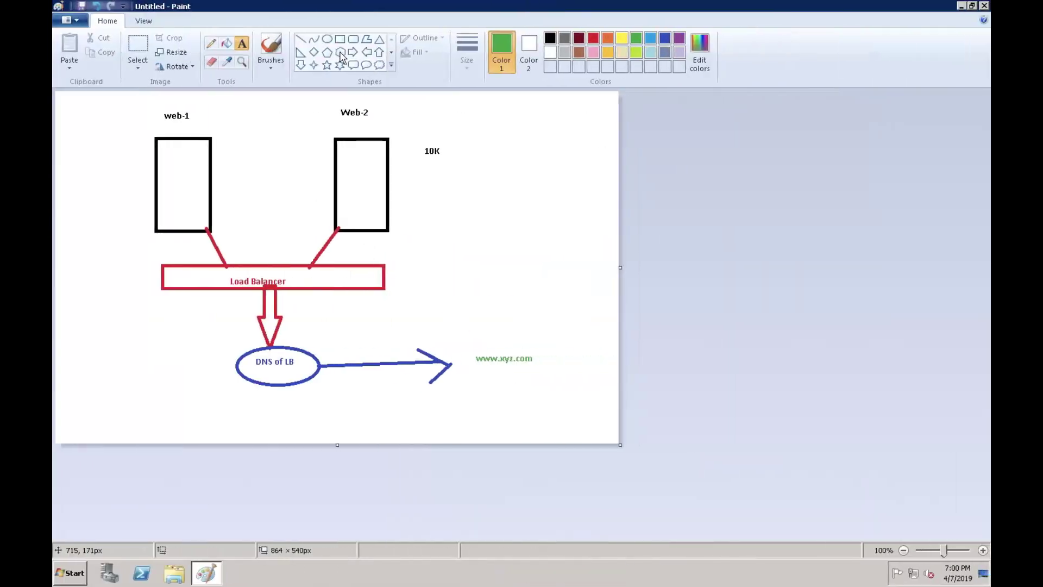
click(326, 40)
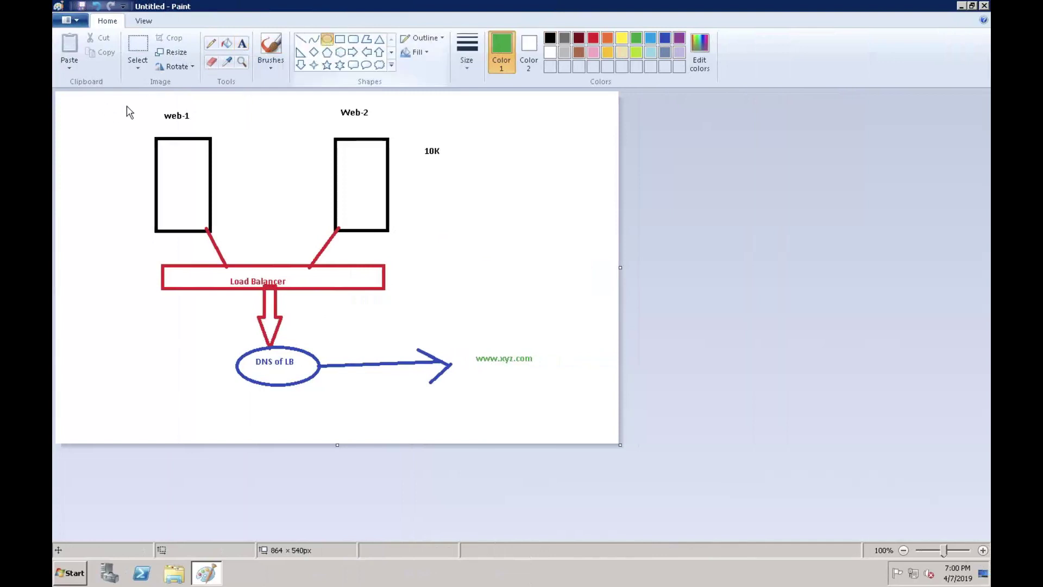
drag(95, 101, 602, 444)
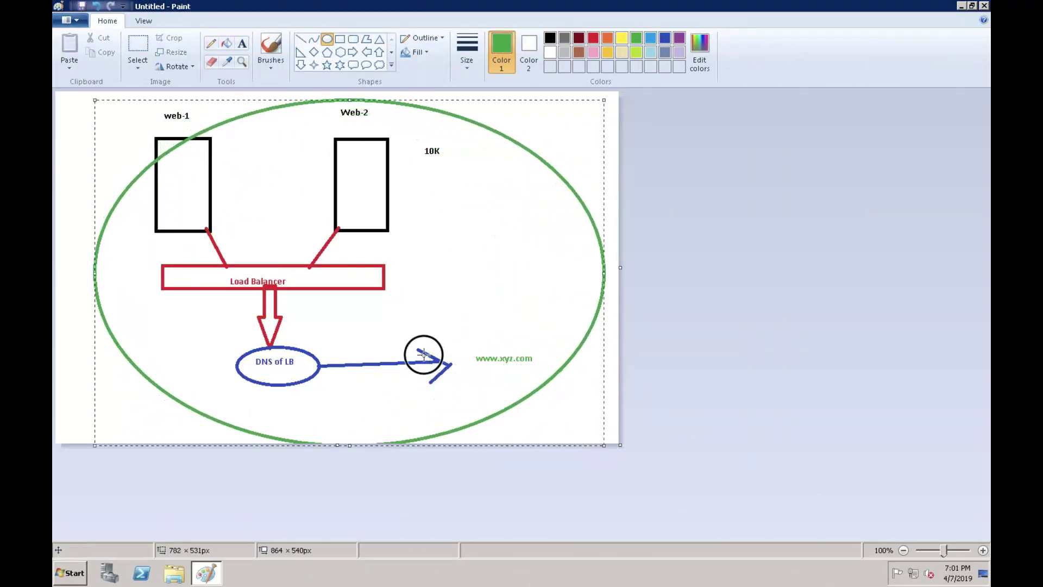
drag(406, 341, 364, 338)
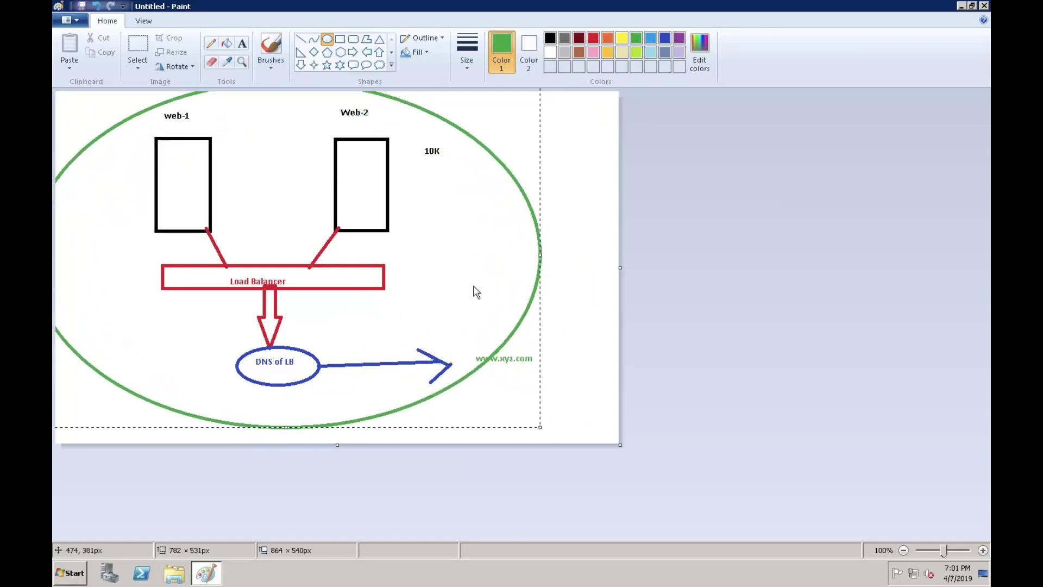
Step: Deselect the green ellipse around the Paint diagram, view the load balancer page in Safari, and return to the diagram
click(570, 284)
key(ctrl+Left)
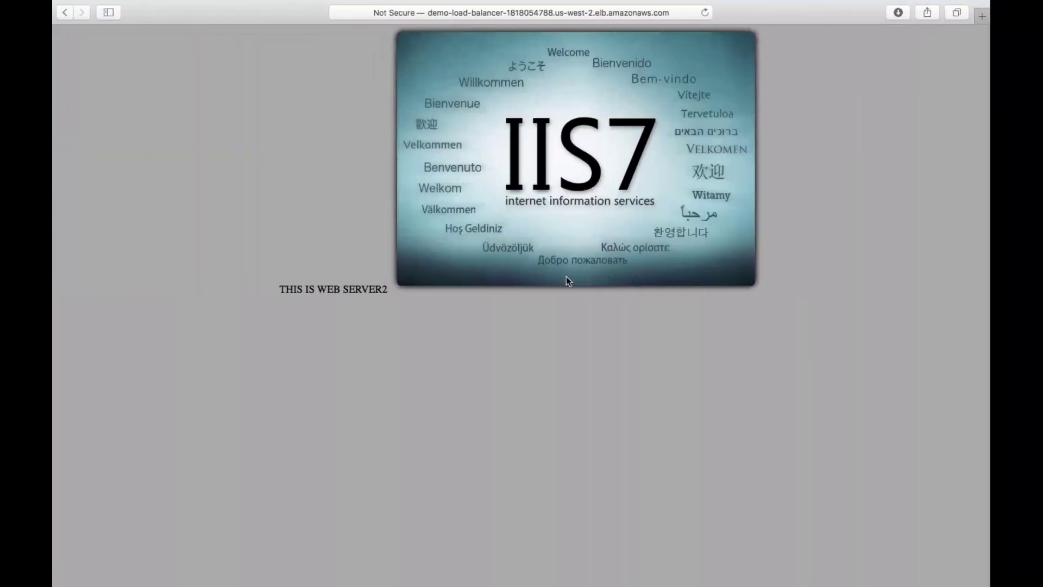
key(ctrl+Left)
key(ctrl+Right)
key(ctrl+Right)
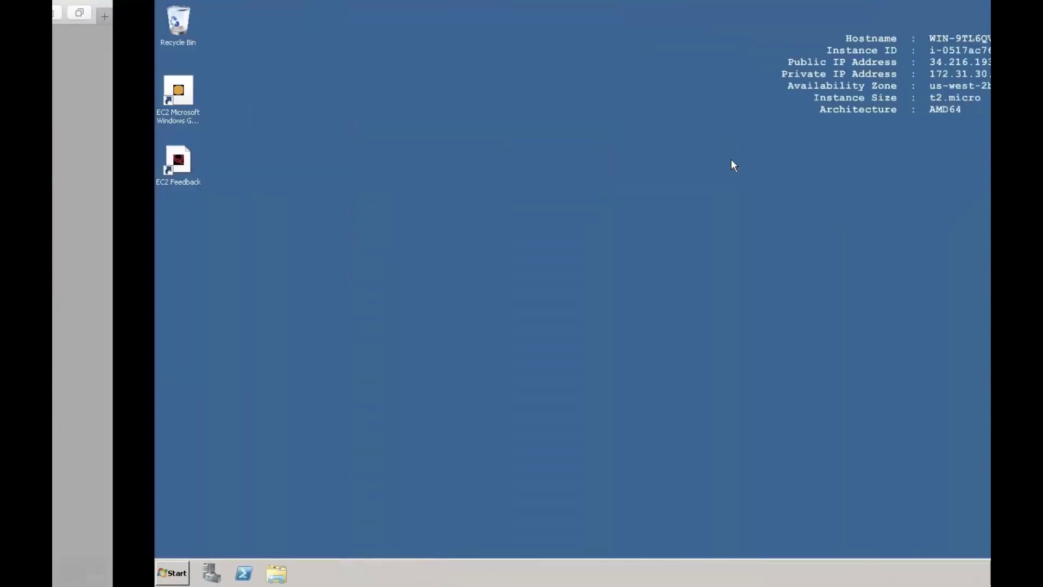
key(ctrl+Right)
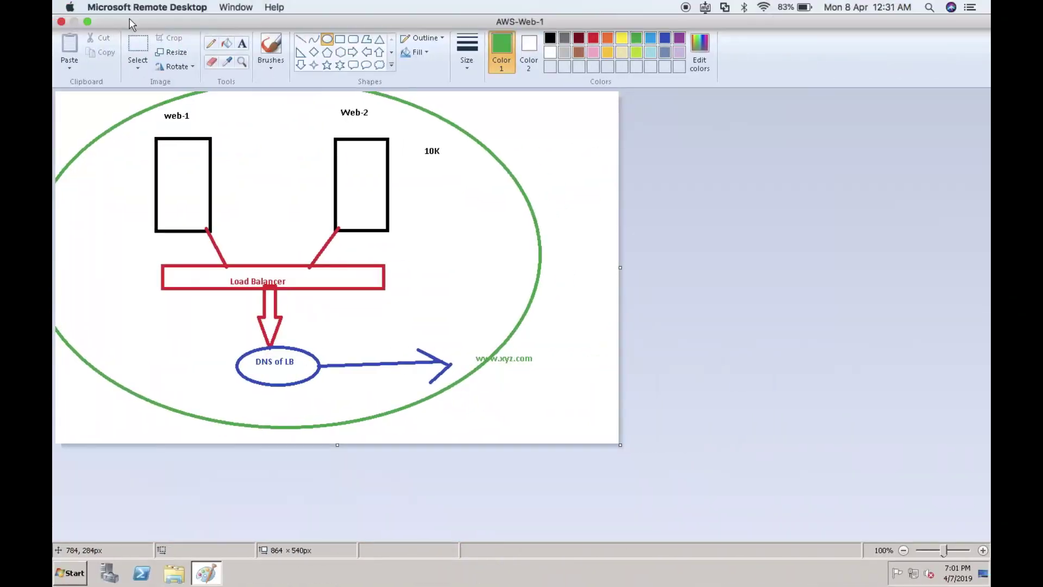
Step: Switch to Chrome, open the EC2 Dashboard in the EC2 Management Console, and refresh the account attributes
key(ctrl+Left)
key(ctrl+Right)
key(ctrl+Right)
key(ctrl+Right)
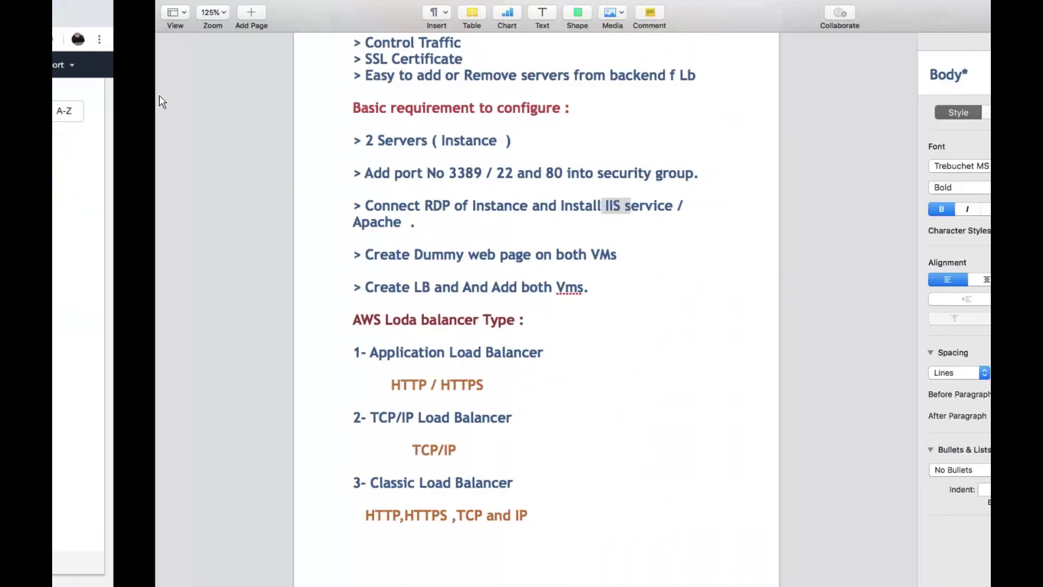
key(ctrl+Left)
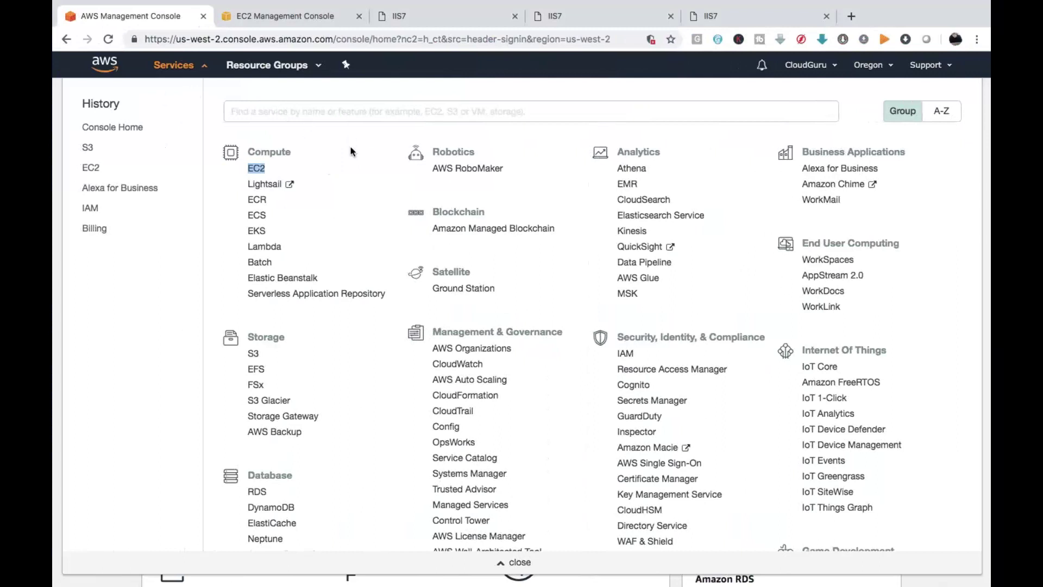
click(327, 151)
click(297, 18)
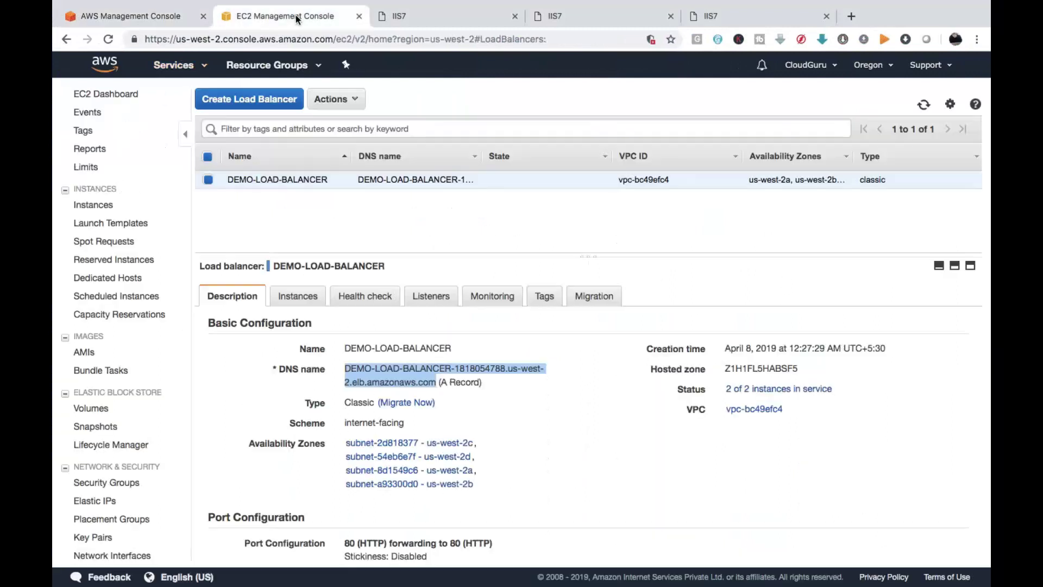
click(106, 96)
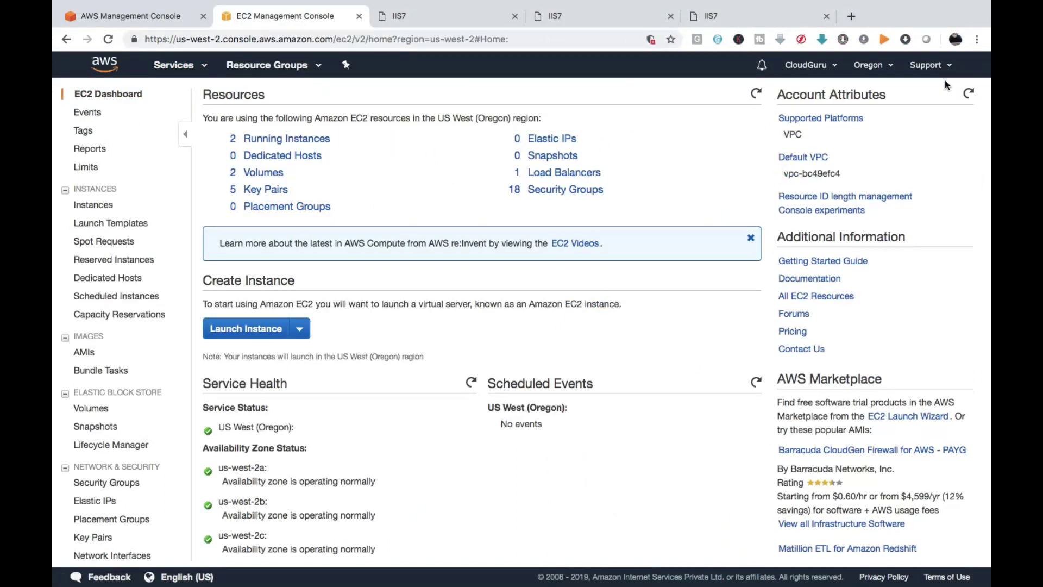
click(969, 94)
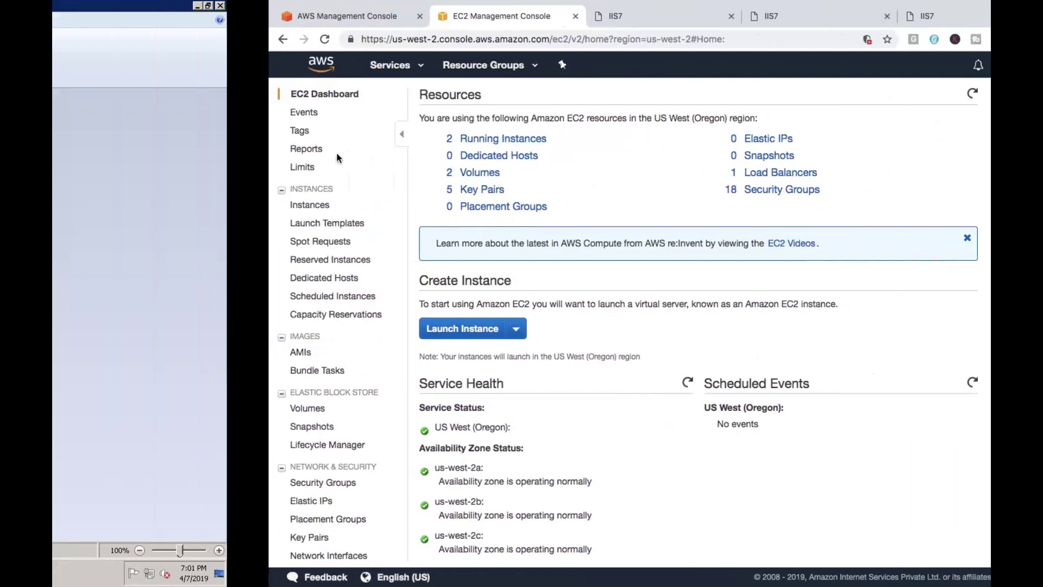
Step: Switch to the Pages notes and review the load balancer configuration requirements and the AWS load balancer types
key(ctrl+Right)
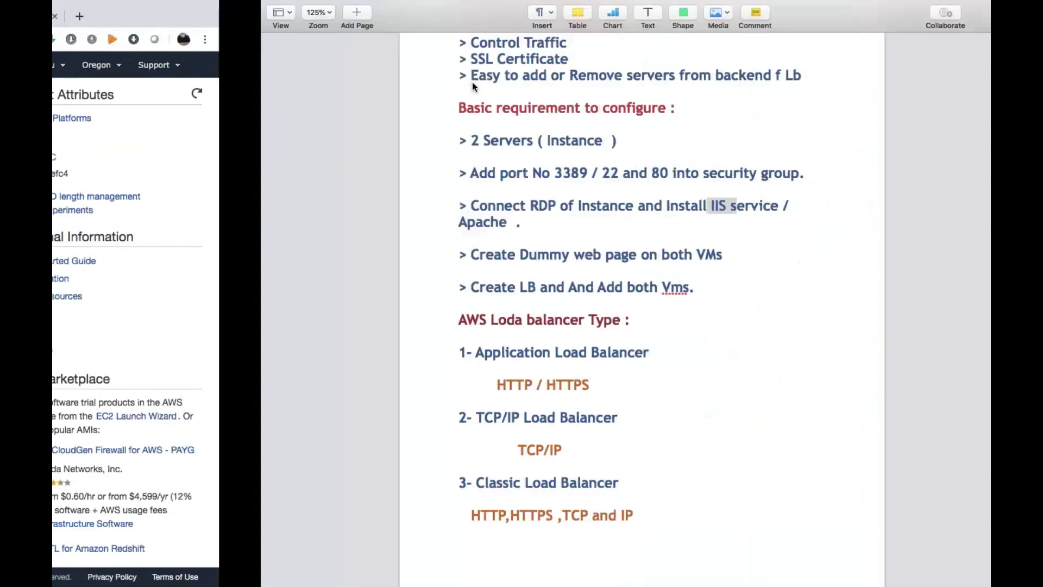
scroll(426, 308, up, 5)
scroll(427, 308, down, 4)
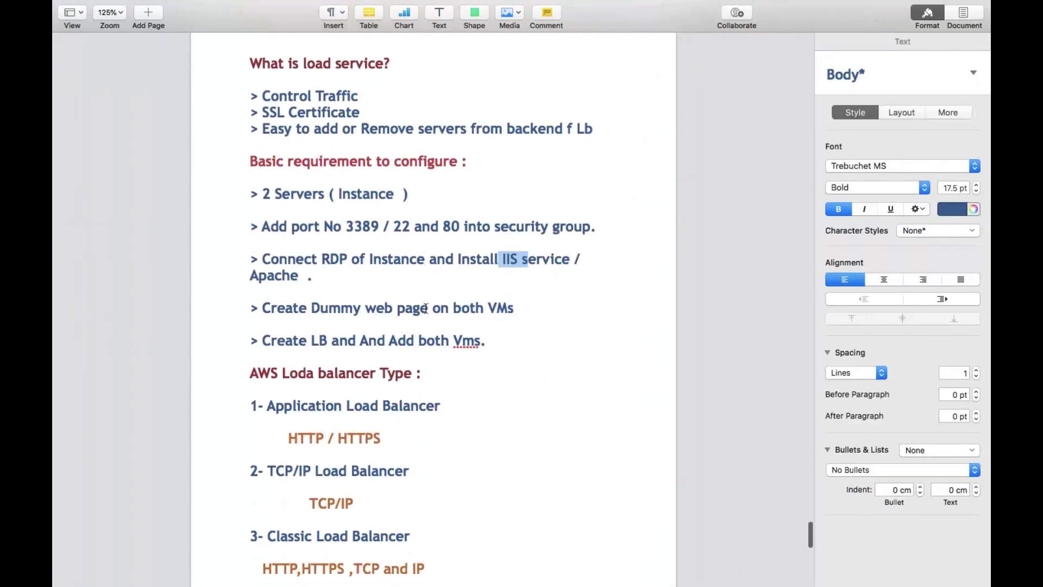
scroll(524, 343, down, 3)
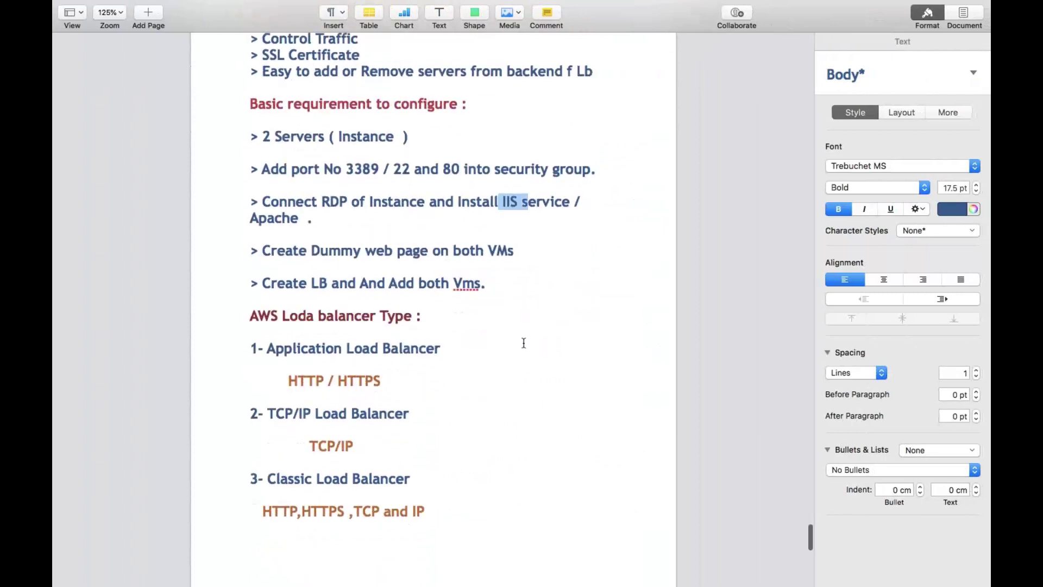
scroll(449, 235, down, 7)
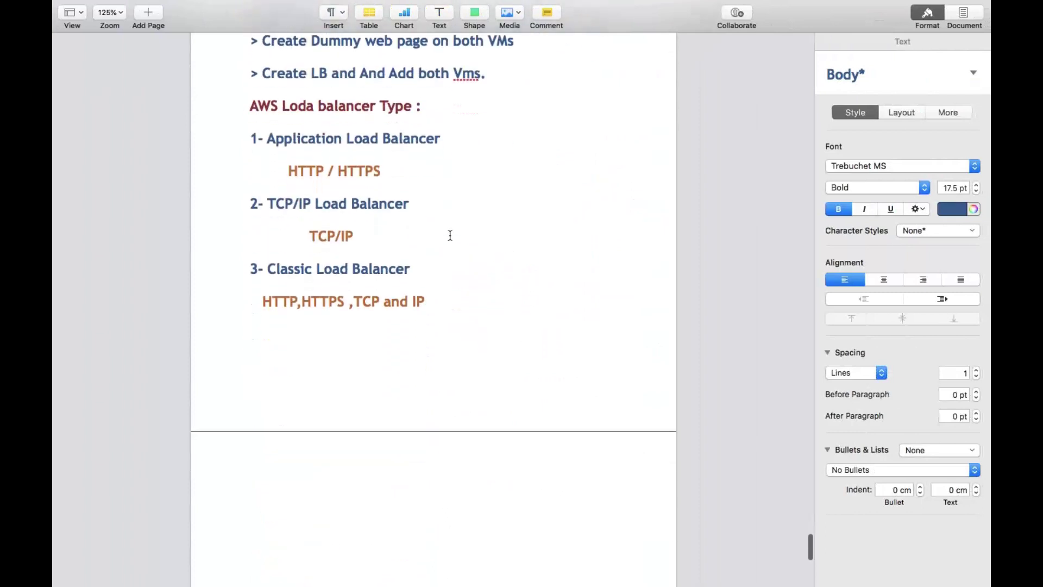
scroll(450, 235, up, 3)
scroll(450, 235, up, 4)
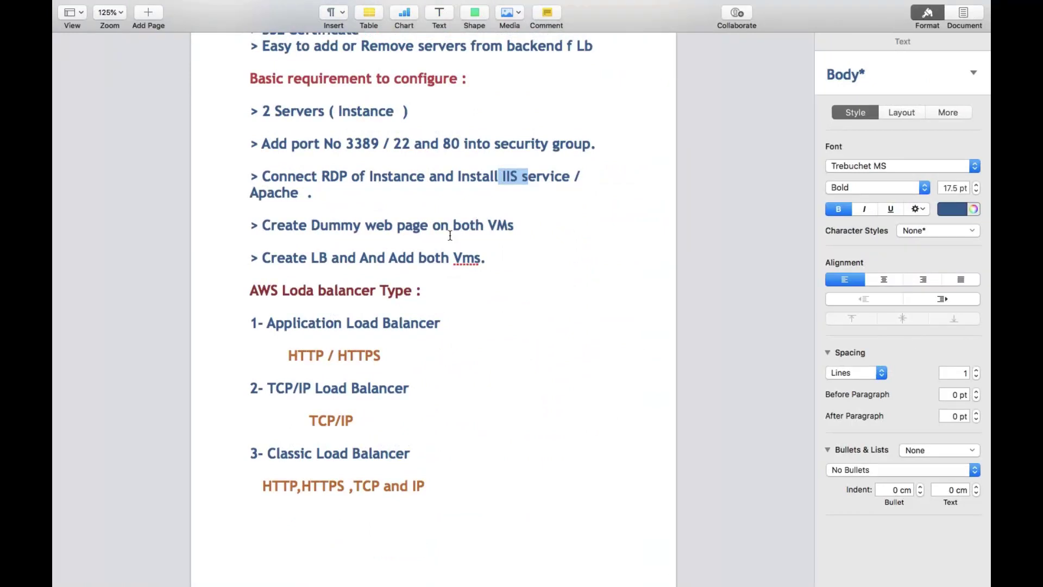
Step: Leave the notes for the EC2 Dashboard in Chrome and switch back to the Paint diagram
key(super+Tab)
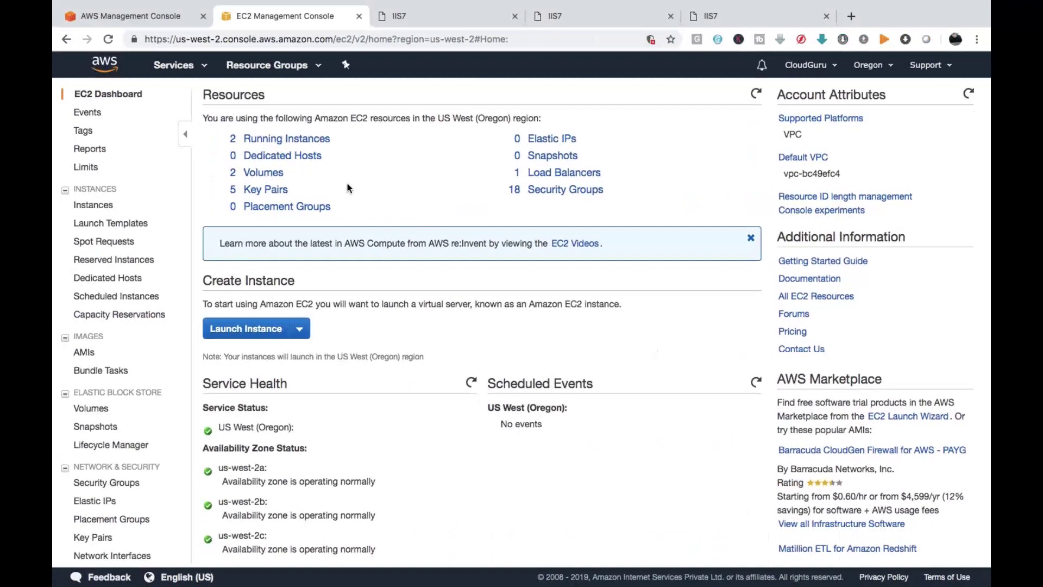
key(ctrl+Left)
key(ctrl+Left)
key(ctrl+Left)
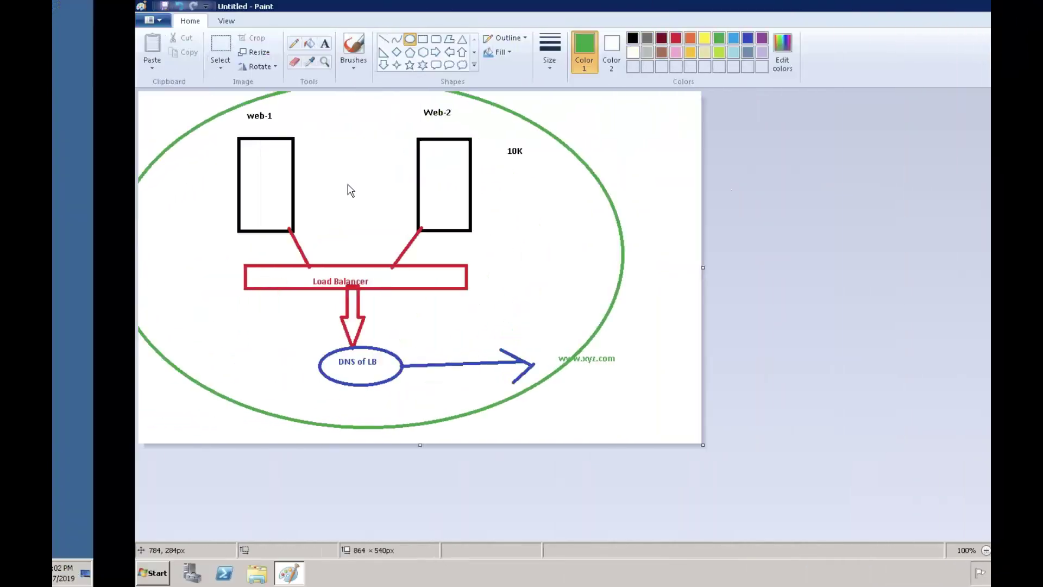